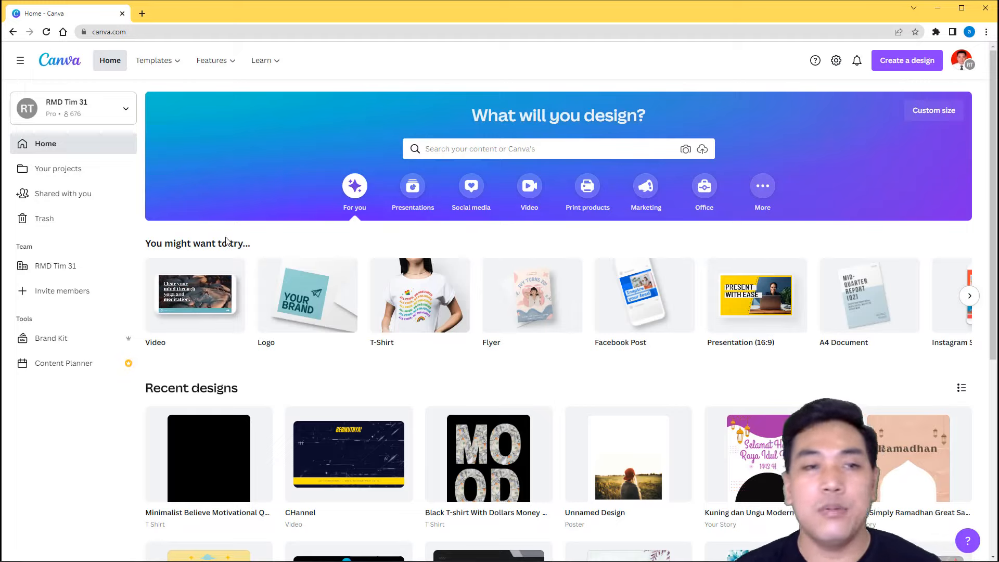
Search the templates for "ts" and open the suggested 14 × 18 in T-Shirt category.
left_click(492, 148)
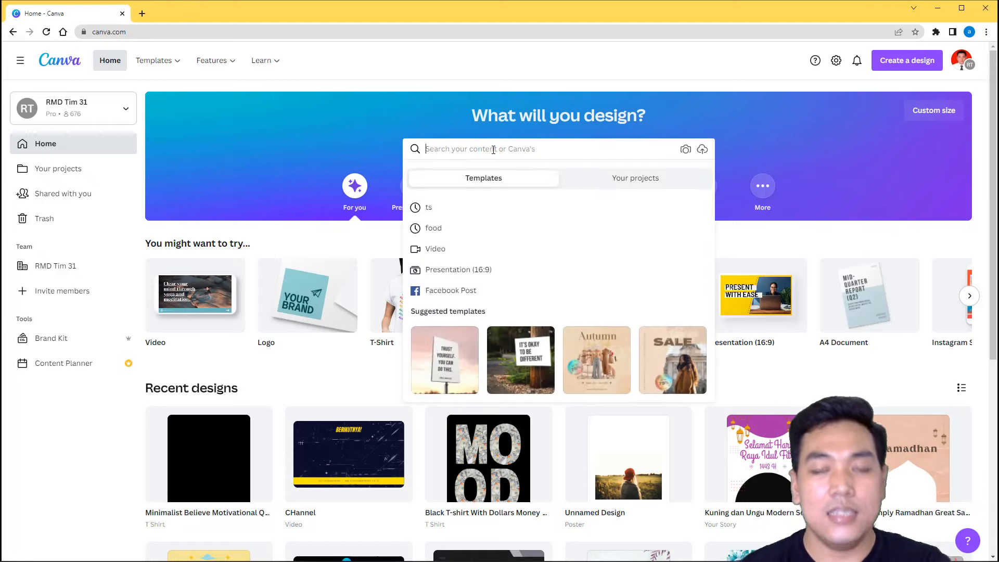
type("ts")
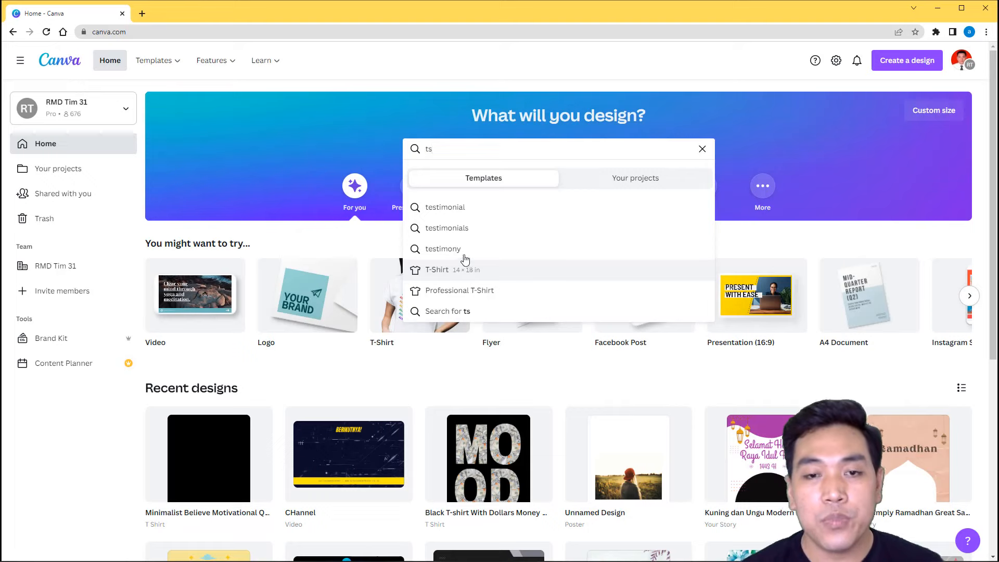
left_click(468, 277)
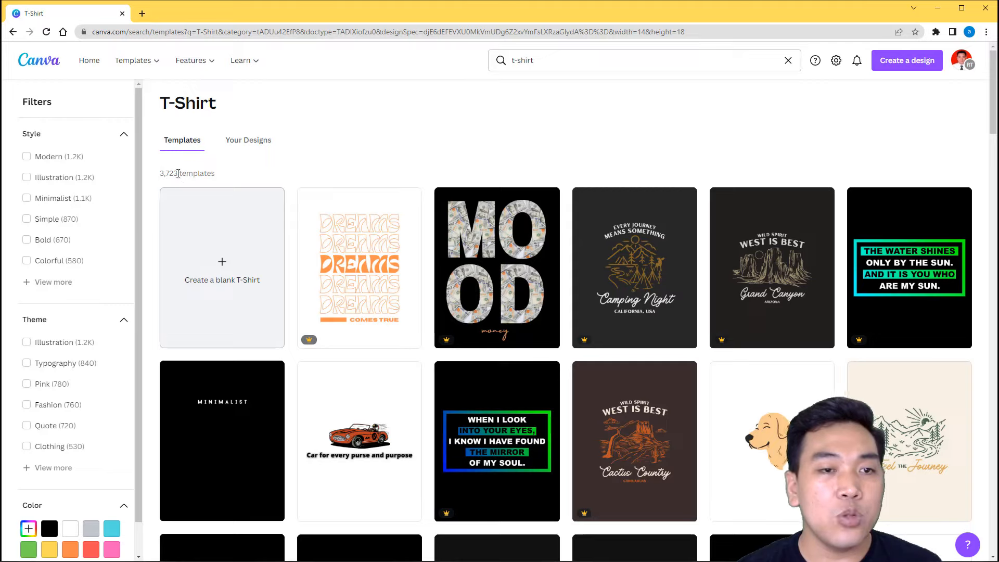
Browse the T-Shirt template results, examining the number of templates and the range of available designs.
left_click_drag(174, 172, 205, 175)
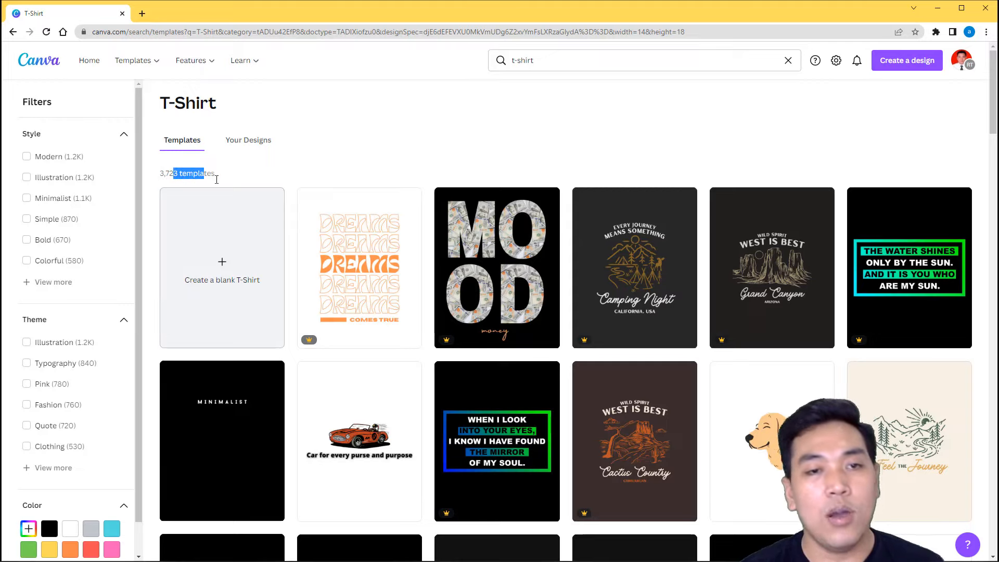
left_click(278, 171)
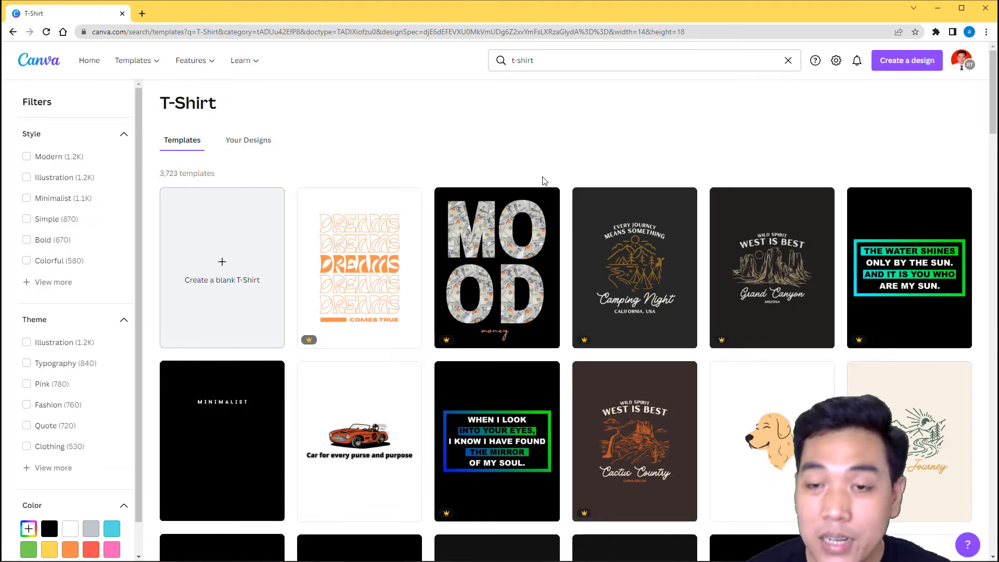
scroll(543, 181, "down", 1)
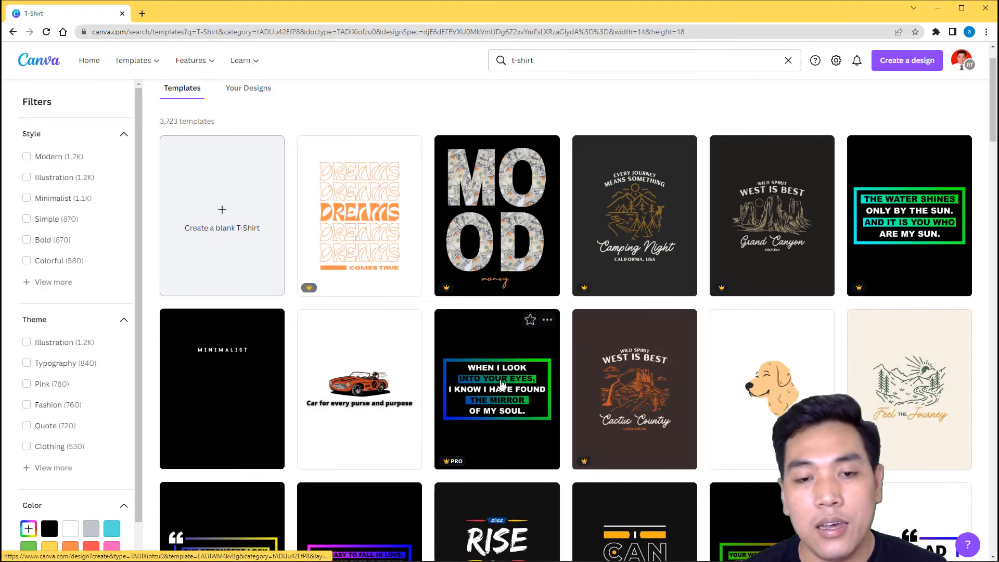
scroll(367, 389, "down", 3)
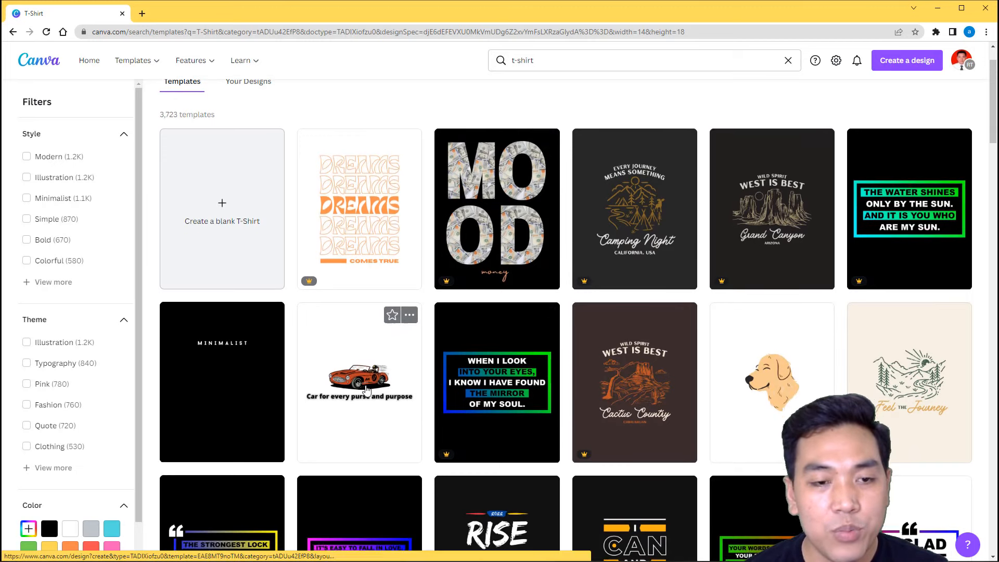
scroll(248, 266, "down", 3)
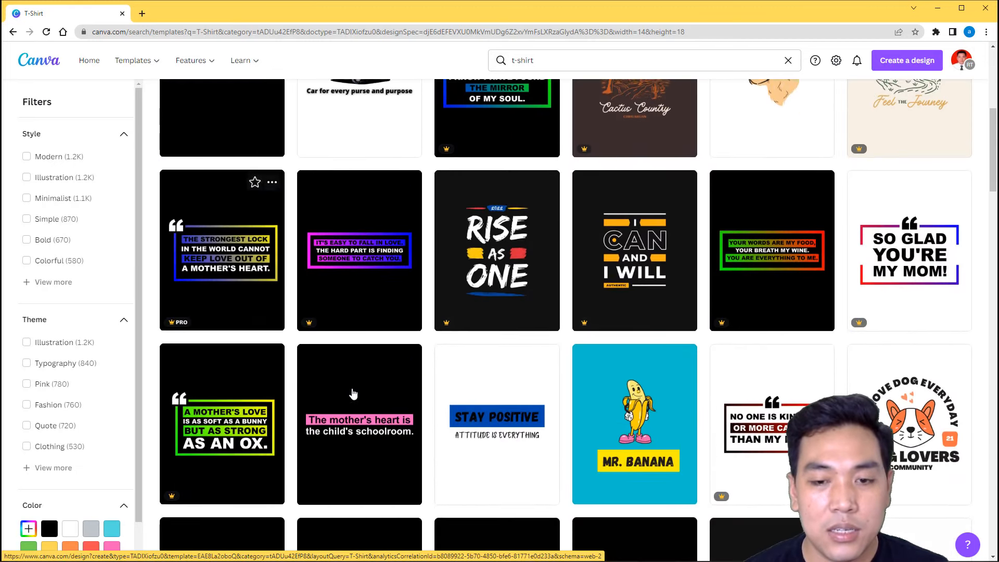
scroll(476, 435, "down", 5)
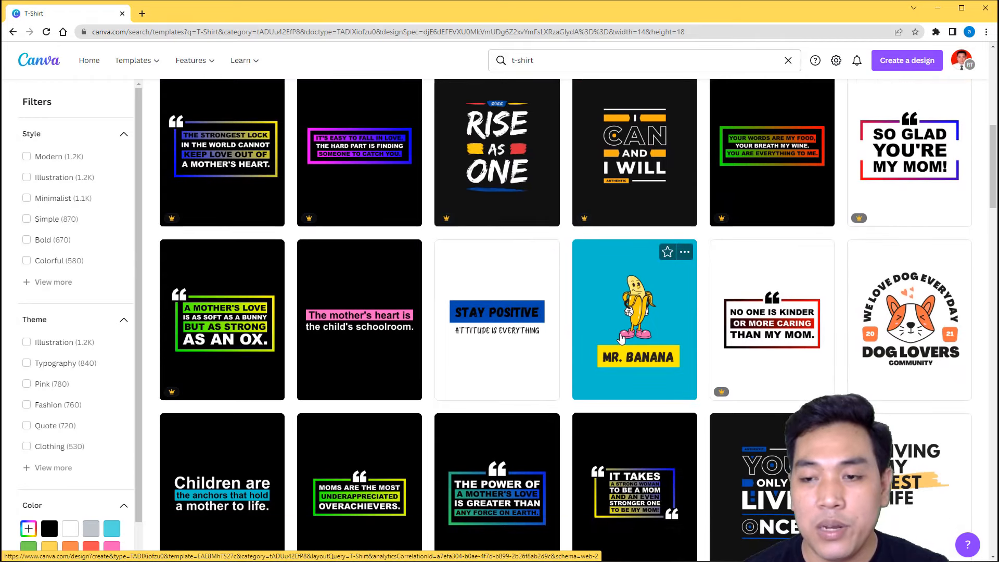
scroll(690, 336, "down", 4)
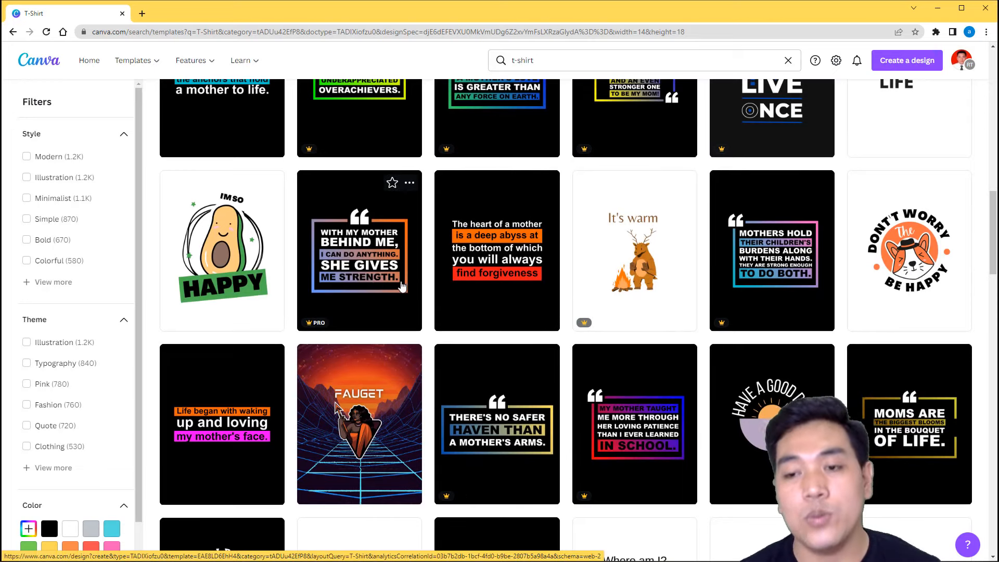
scroll(797, 164, "down", 5)
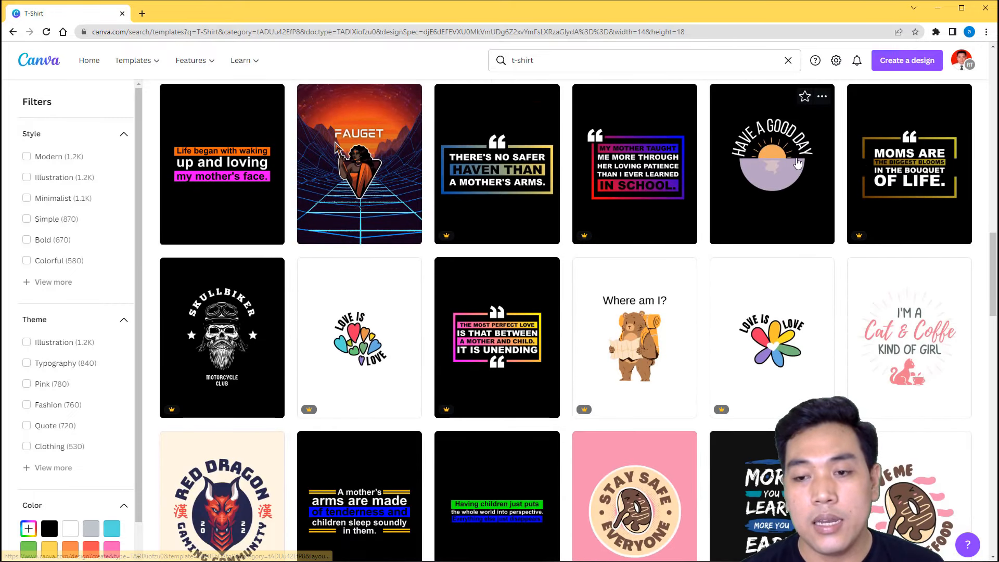
scroll(798, 163, "down", 2)
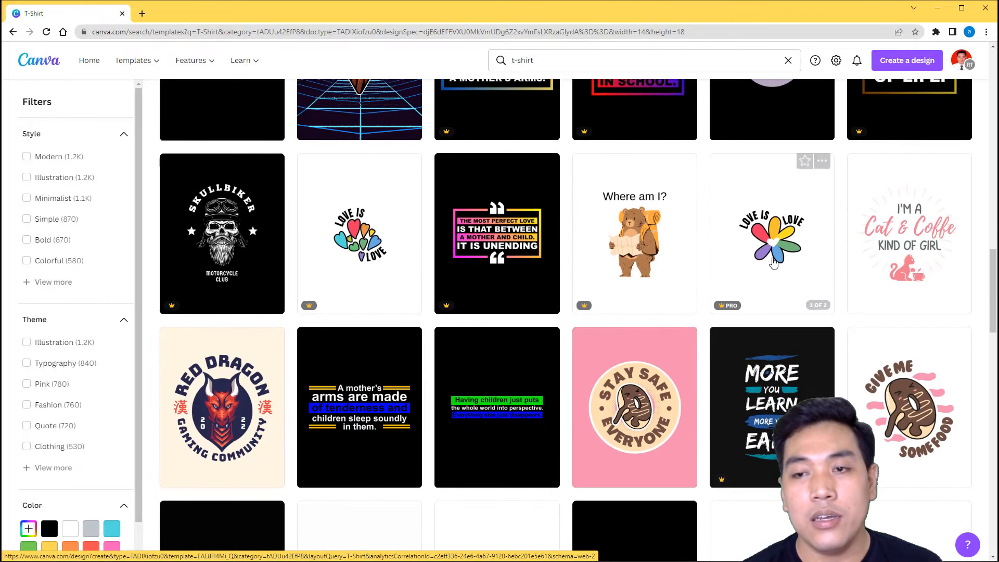
scroll(783, 268, "down", 7)
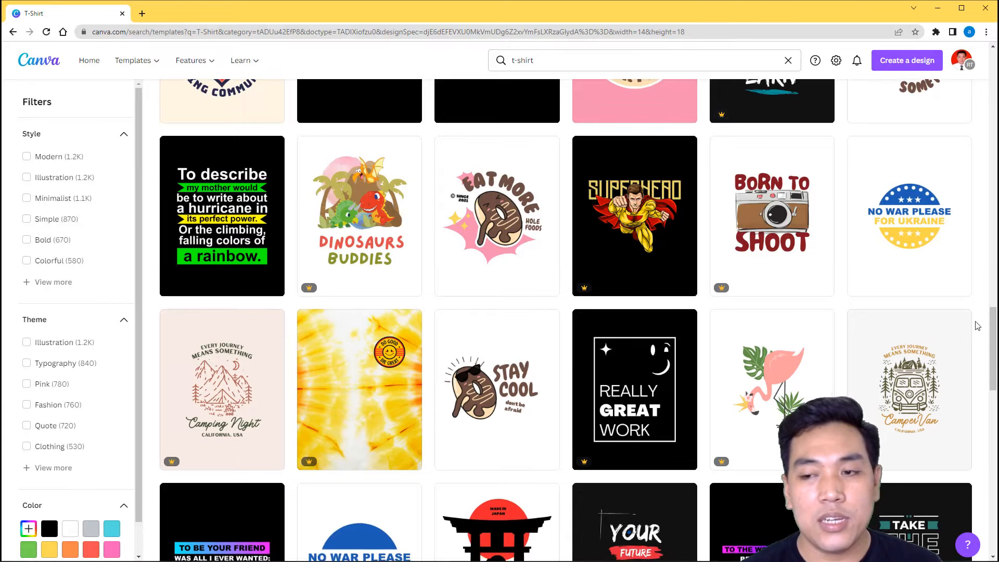
scroll(977, 326, "down", 6)
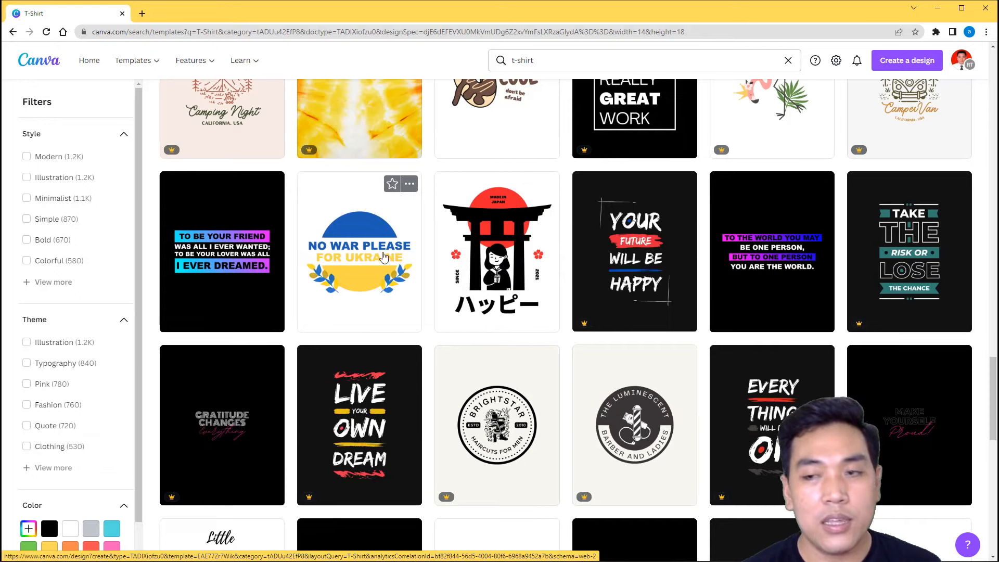
scroll(414, 314, "down", 4)
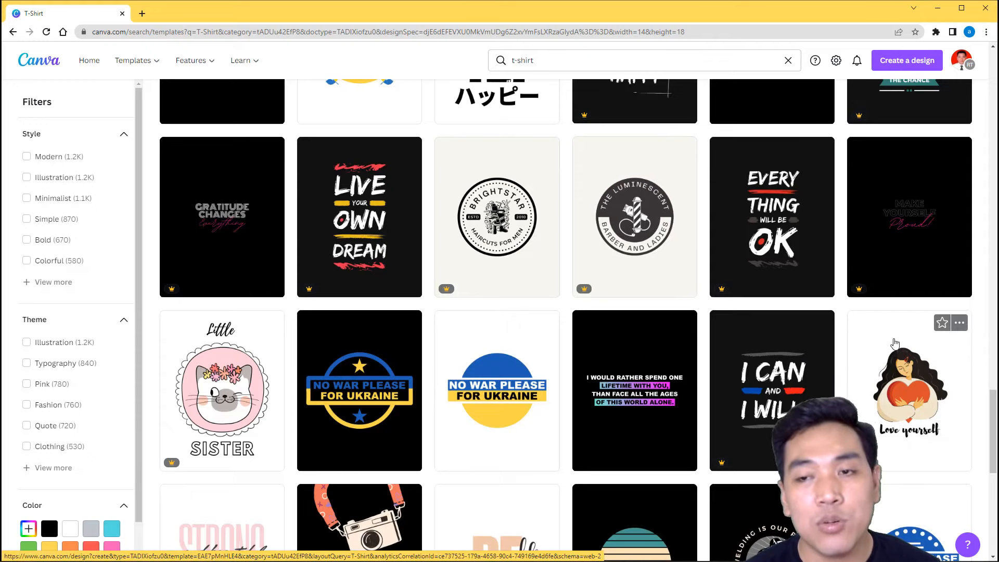
scroll(911, 354, "down", 10)
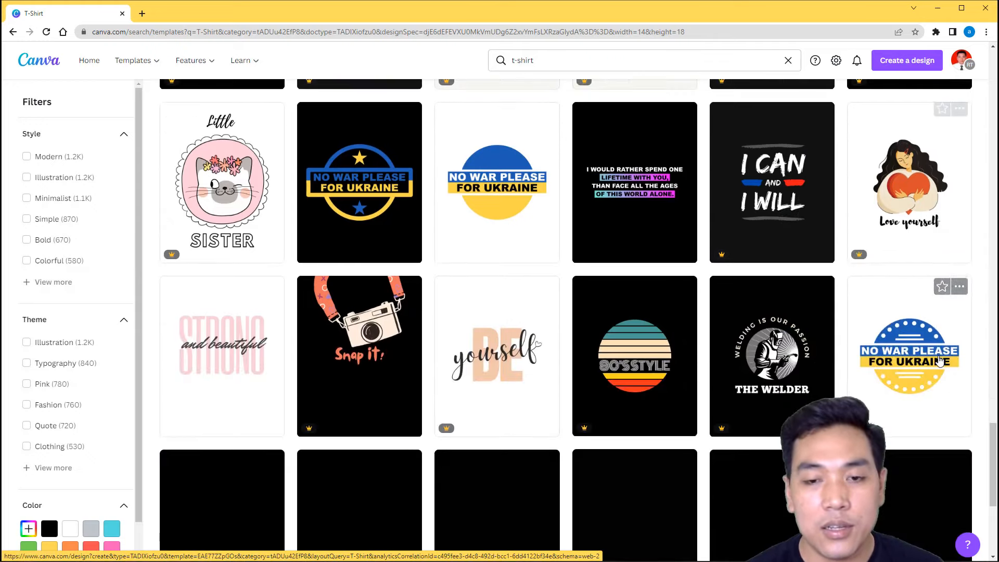
scroll(923, 363, "down", 1)
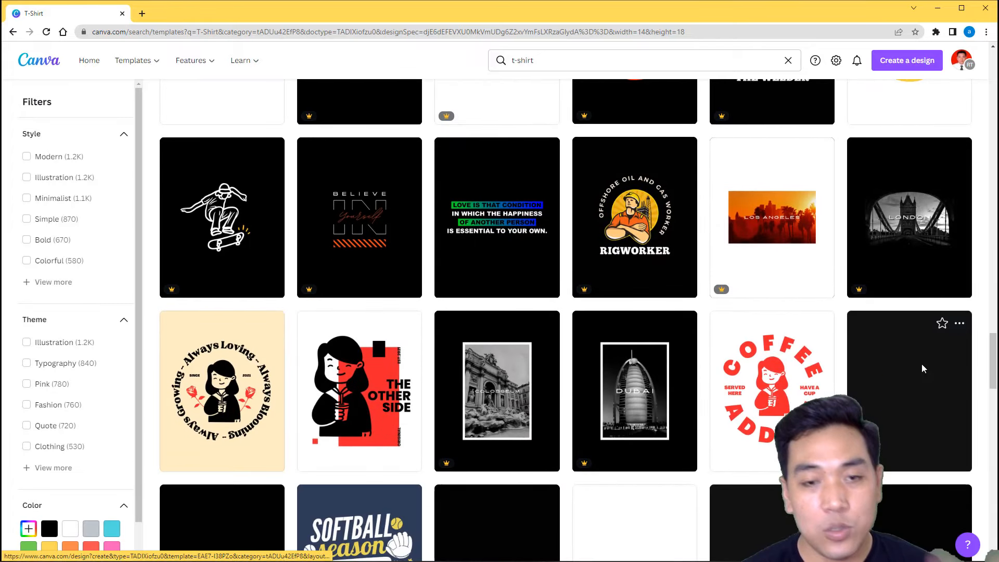
scroll(922, 363, "down", 5)
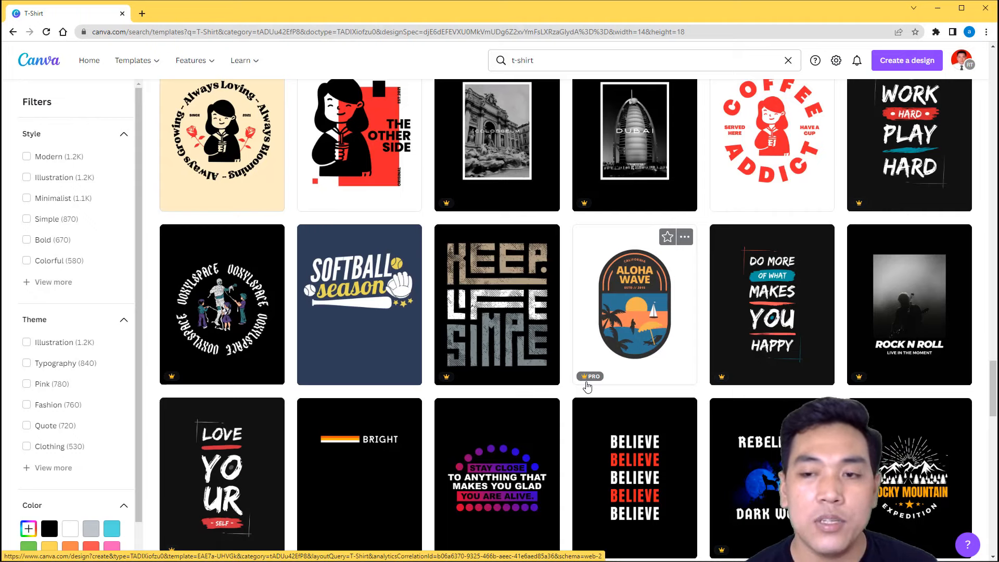
scroll(396, 364, "down", 4)
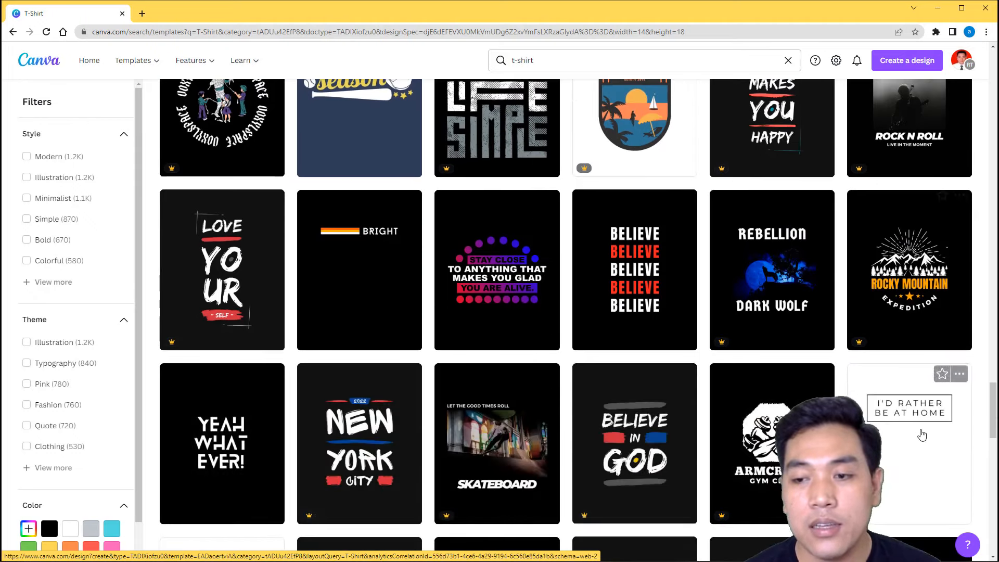
scroll(468, 333, "down", 1)
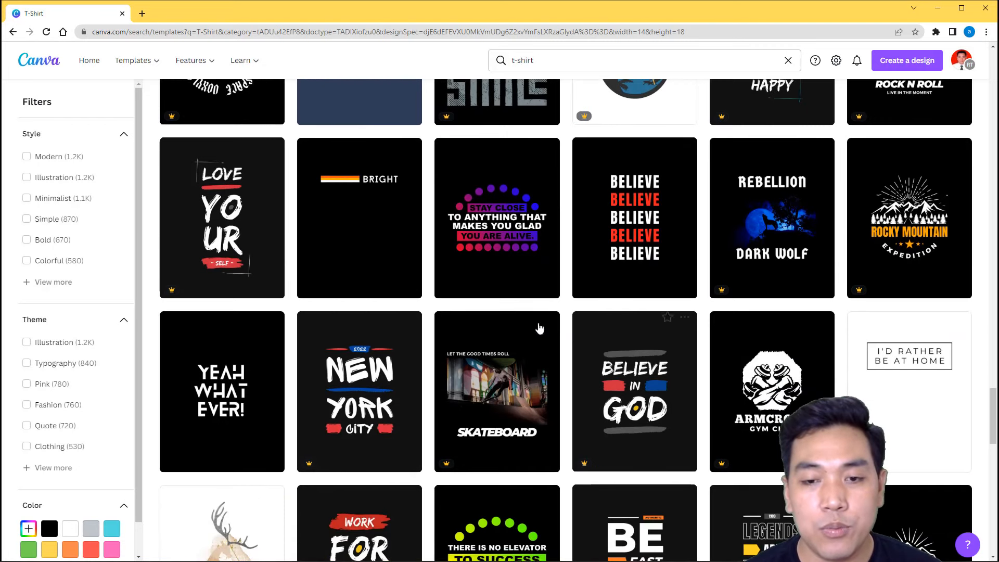
scroll(540, 329, "down", 5)
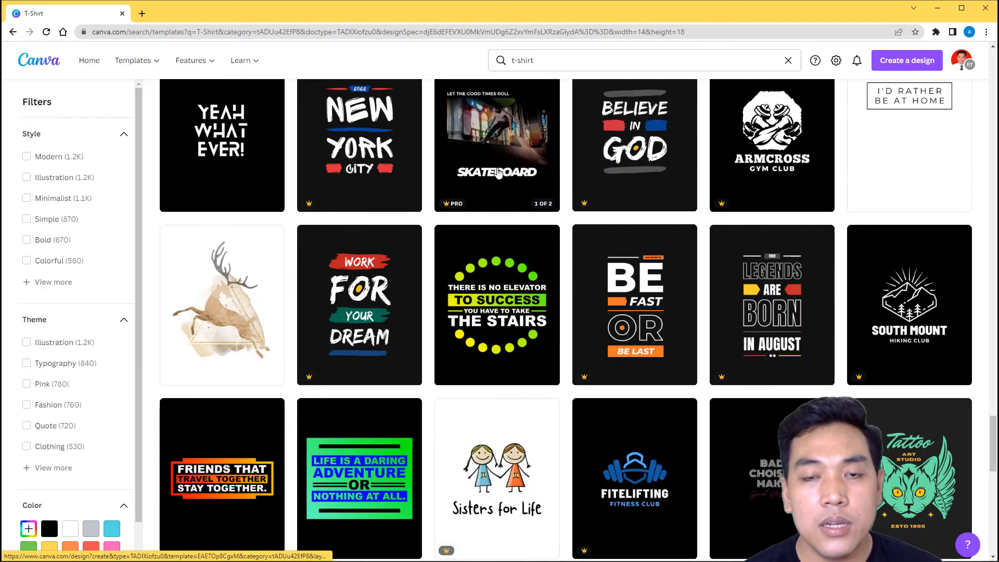
scroll(498, 173, "up", 1)
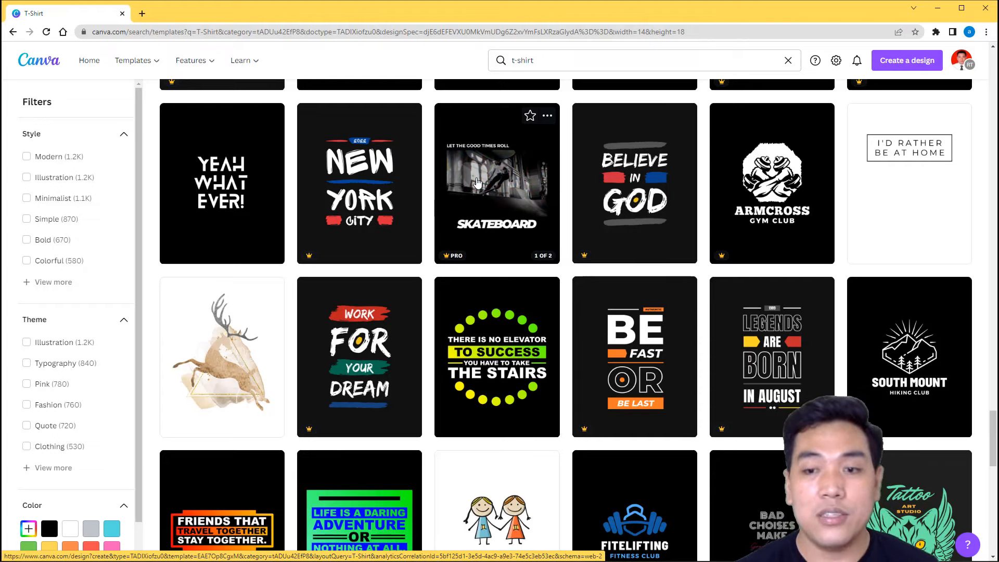
scroll(540, 235, "down", 4)
scroll(540, 235, "down", 4)
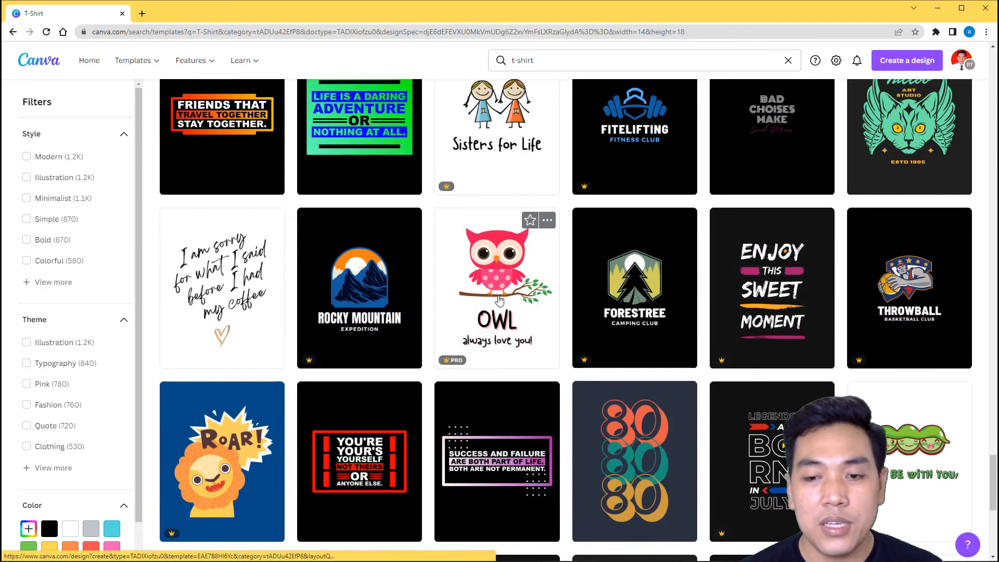
scroll(612, 398, "down", 6)
scroll(612, 398, "down", 1)
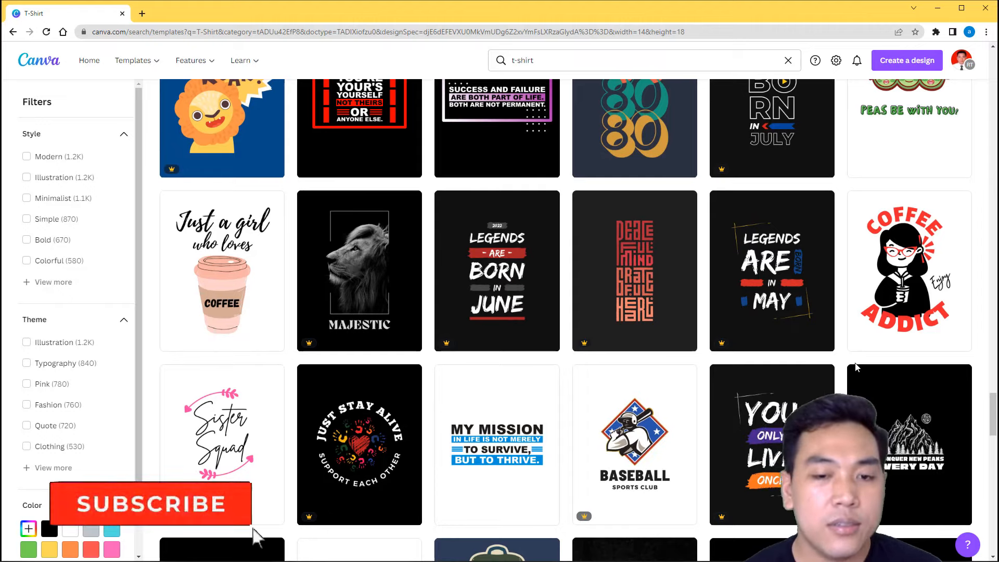
scroll(475, 403, "down", 6)
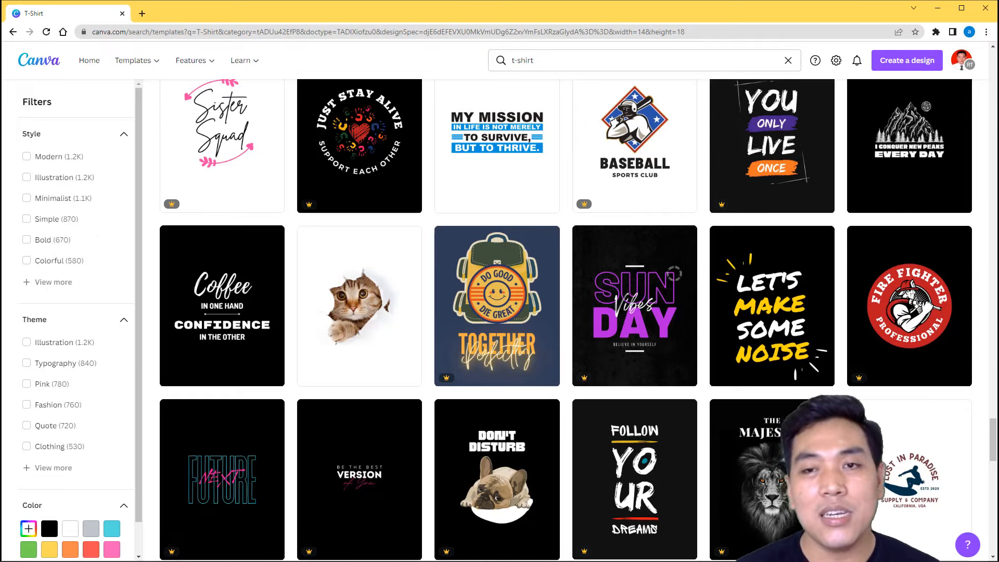
Open the white Baseball Sports Club T-shirt template in a new browser tab, keeping the results page open.
mouse_move(638, 250)
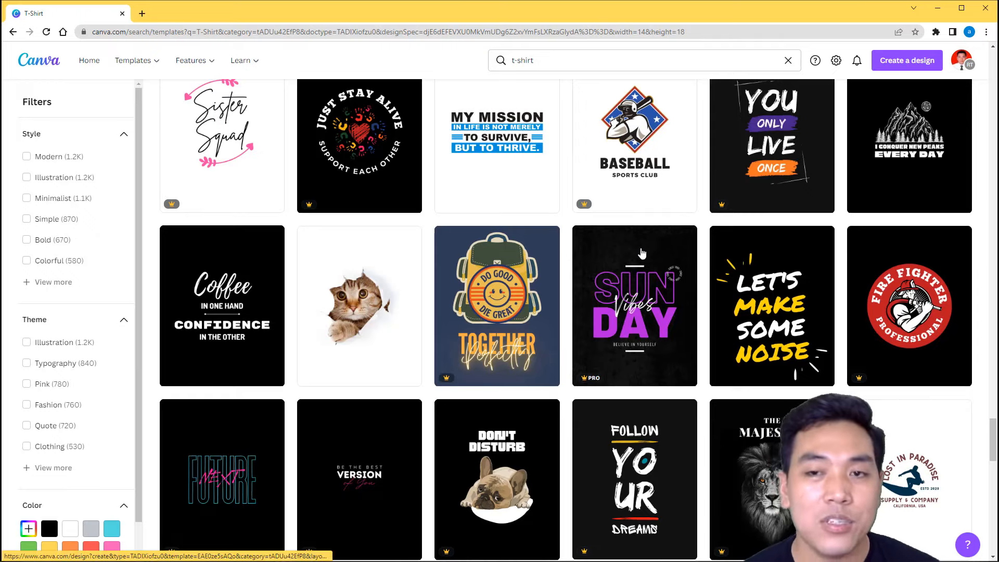
scroll(630, 221, "up", 1)
mouse_move(626, 163)
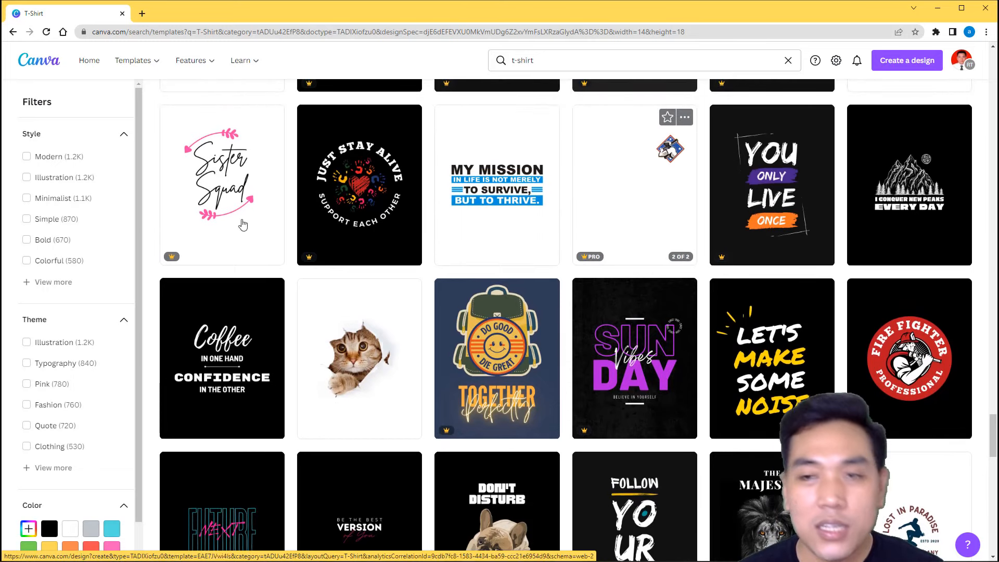
mouse_move(713, 186)
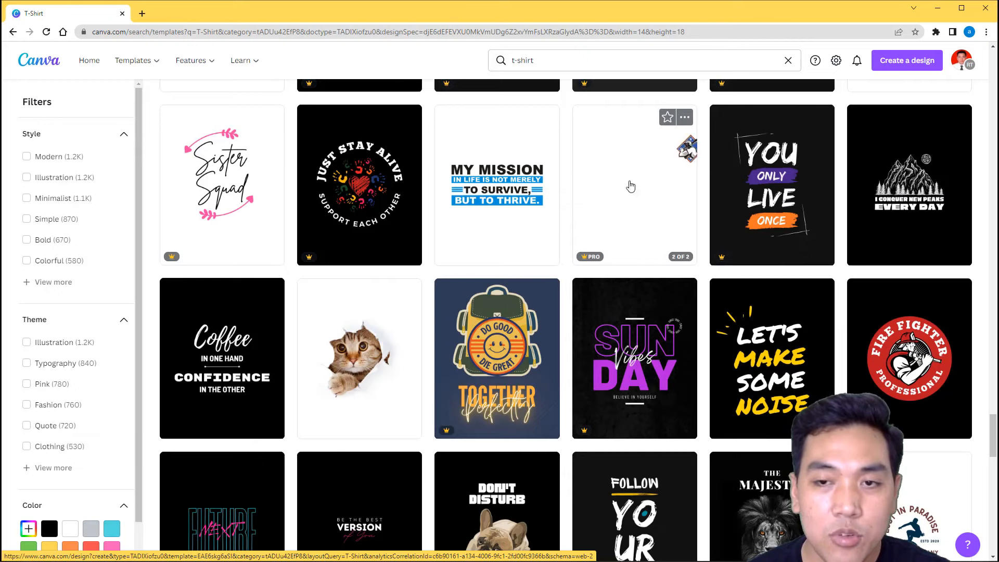
right_click(631, 184)
left_click(653, 191)
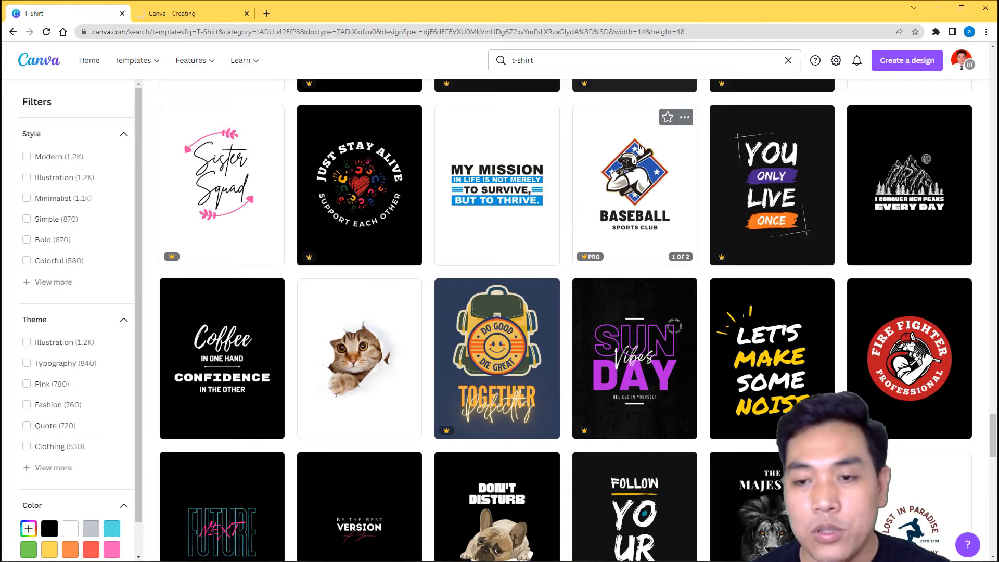
Browse further through the T-Shirt template results, examining the design styles and themes for another suitable template.
scroll(640, 234, "down", 3)
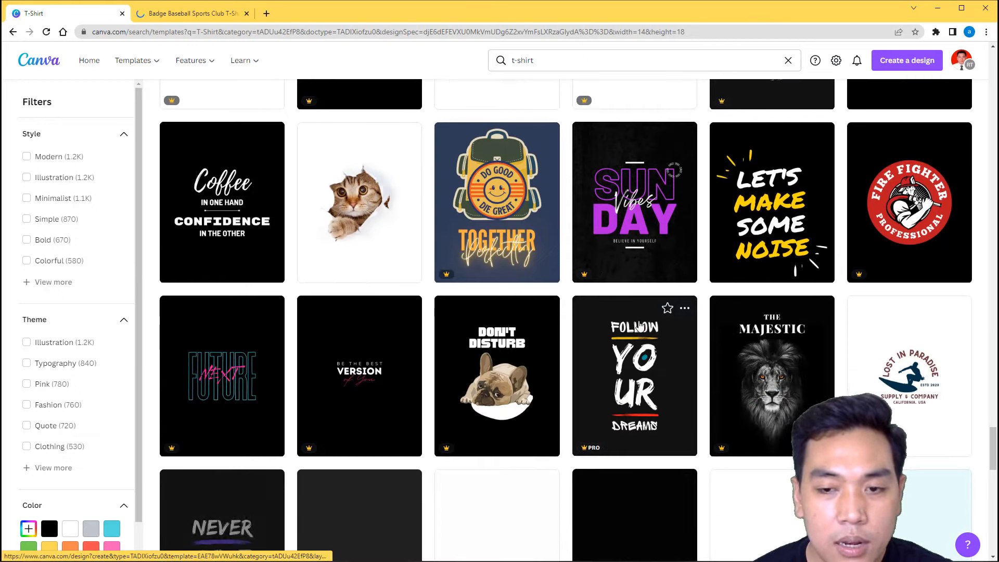
scroll(640, 327, "down", 5)
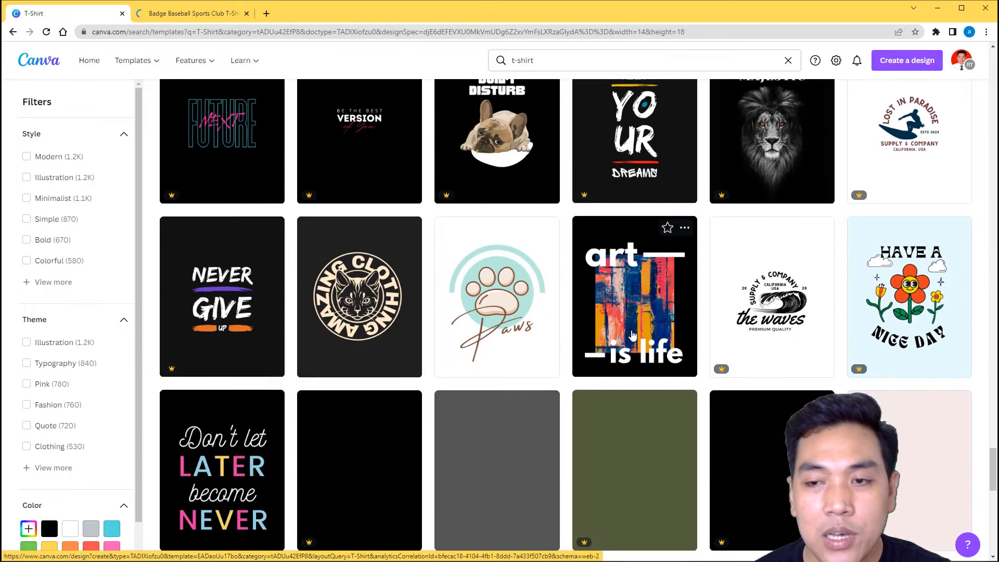
scroll(633, 335, "down", 4)
scroll(627, 341, "down", 4)
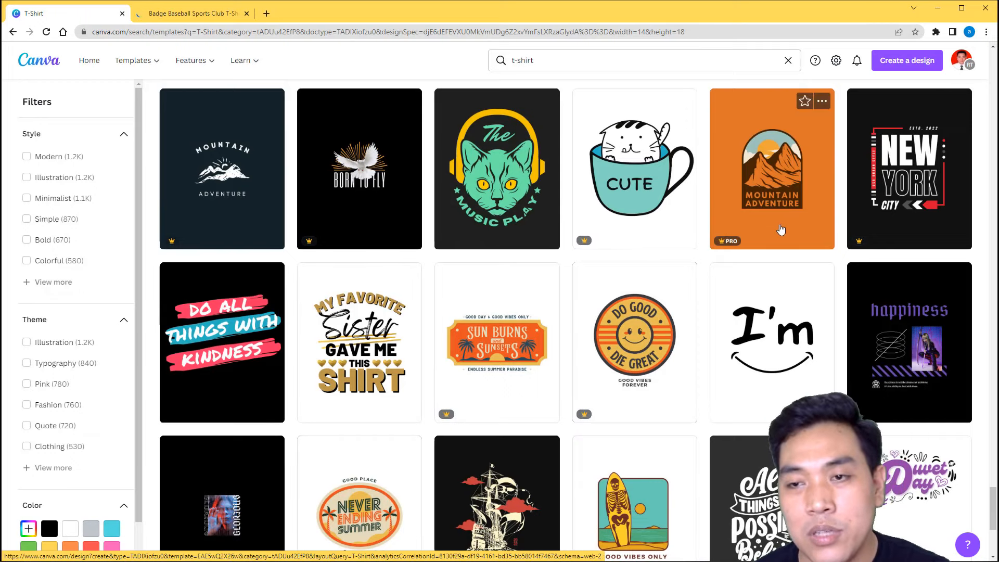
scroll(778, 233, "down", 5)
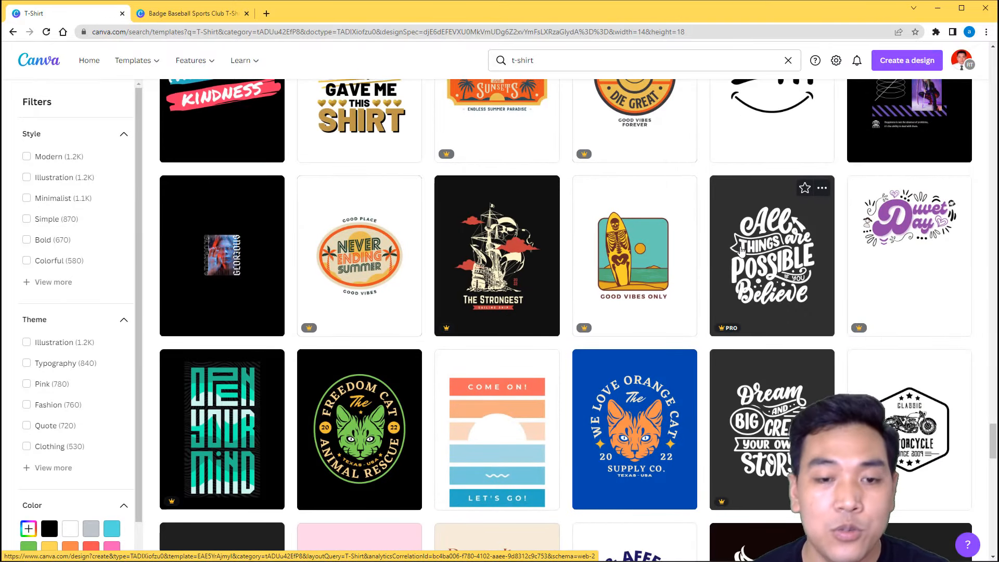
scroll(742, 252, "down", 10)
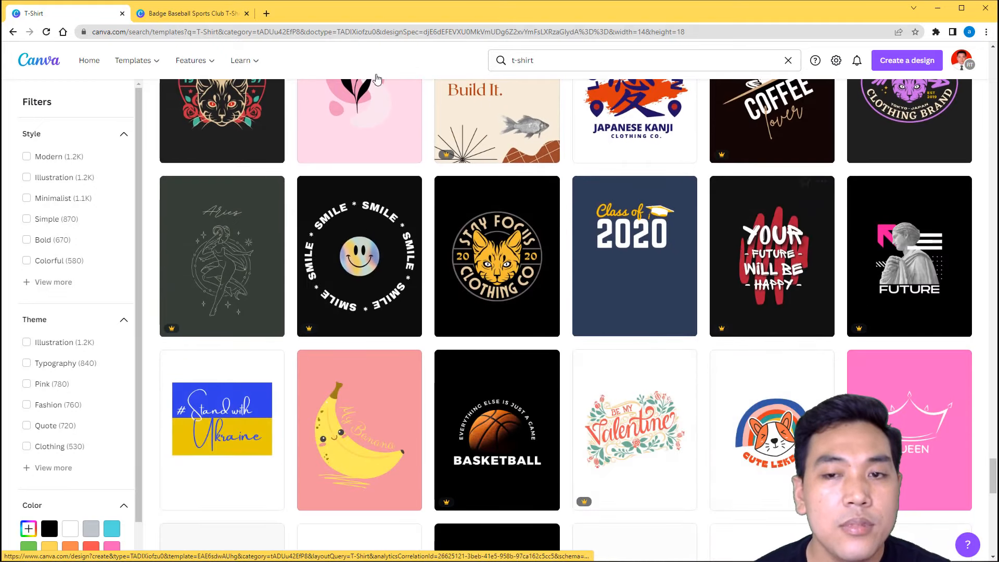
scroll(575, 289, "down", 7)
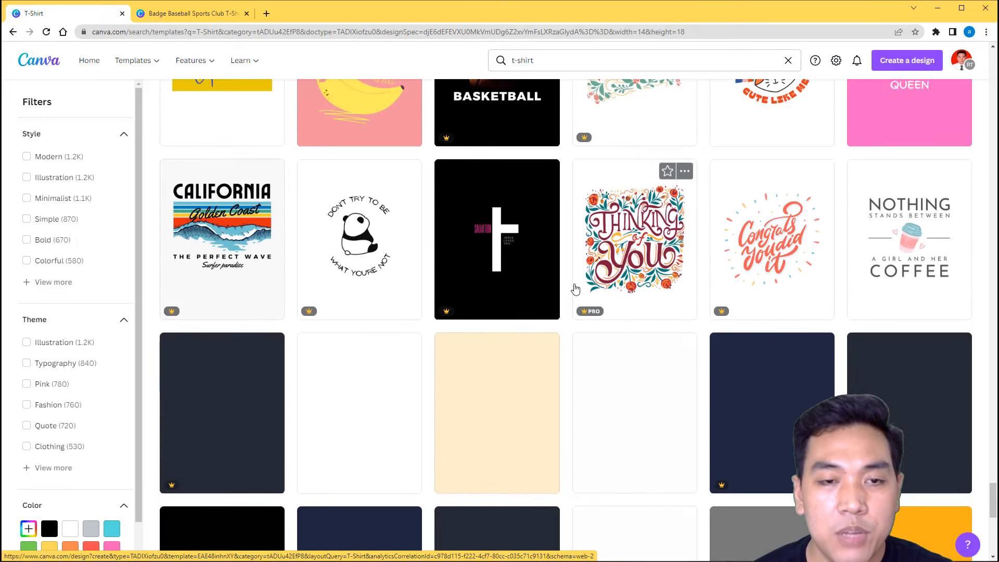
scroll(575, 289, "up", 8)
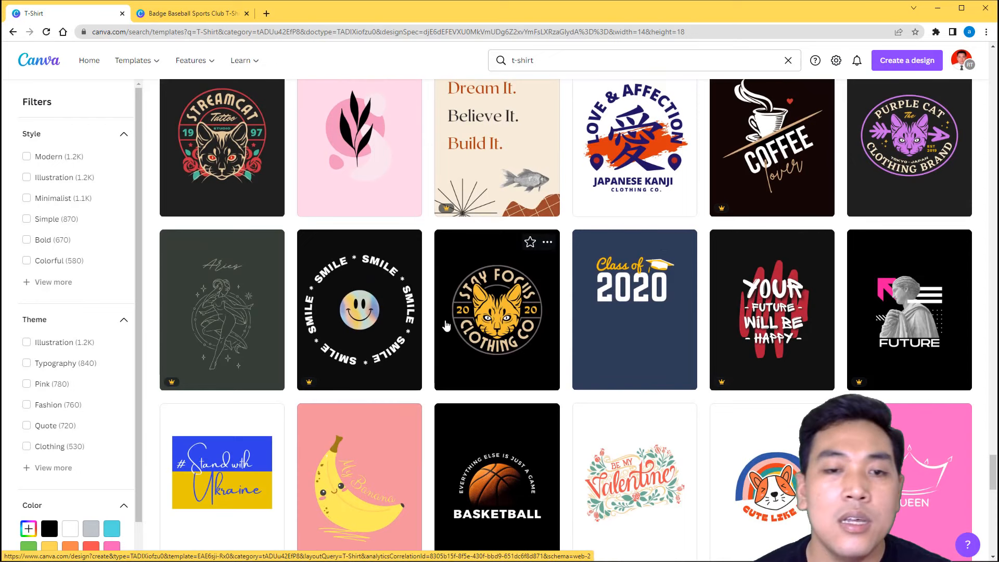
scroll(396, 333, "down", 4)
scroll(395, 339, "down", 5)
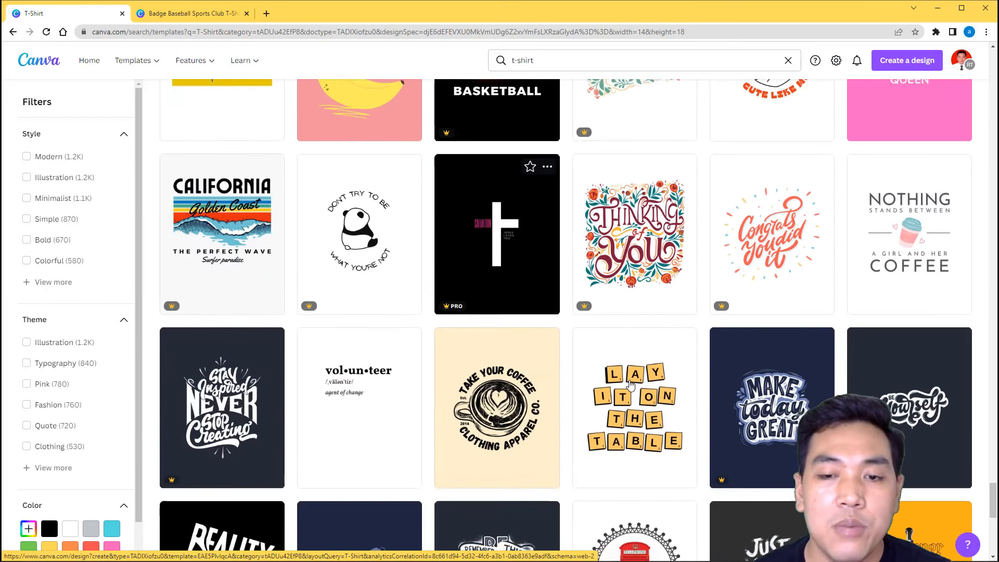
scroll(642, 254, "up", 1)
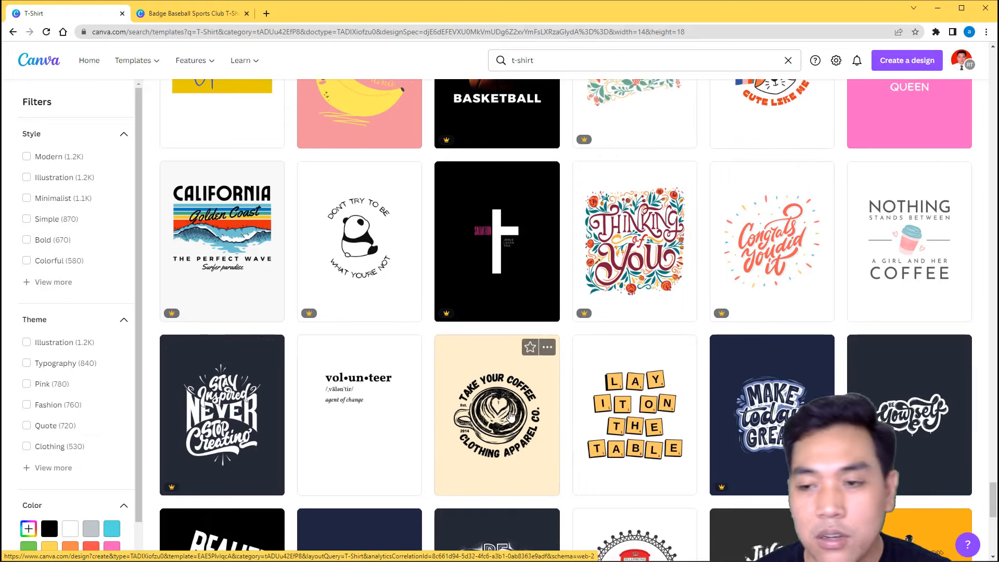
scroll(723, 413, "down", 4)
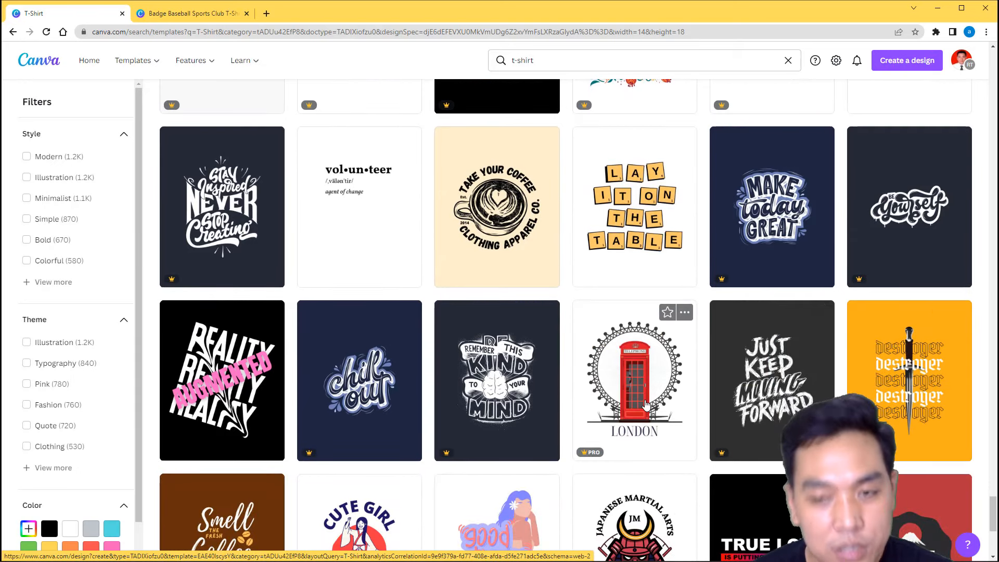
scroll(643, 401, "down", 6)
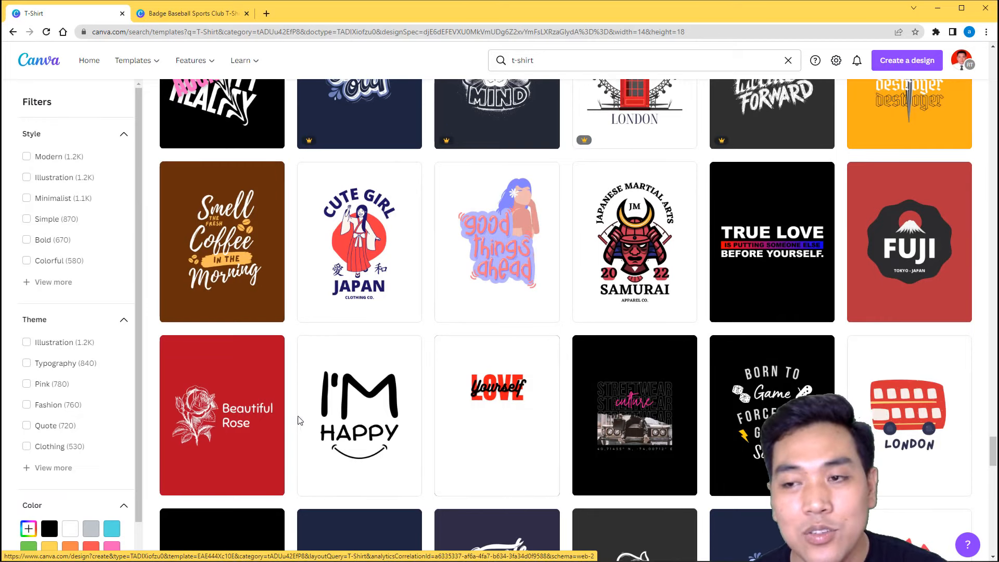
scroll(465, 306, "down", 6)
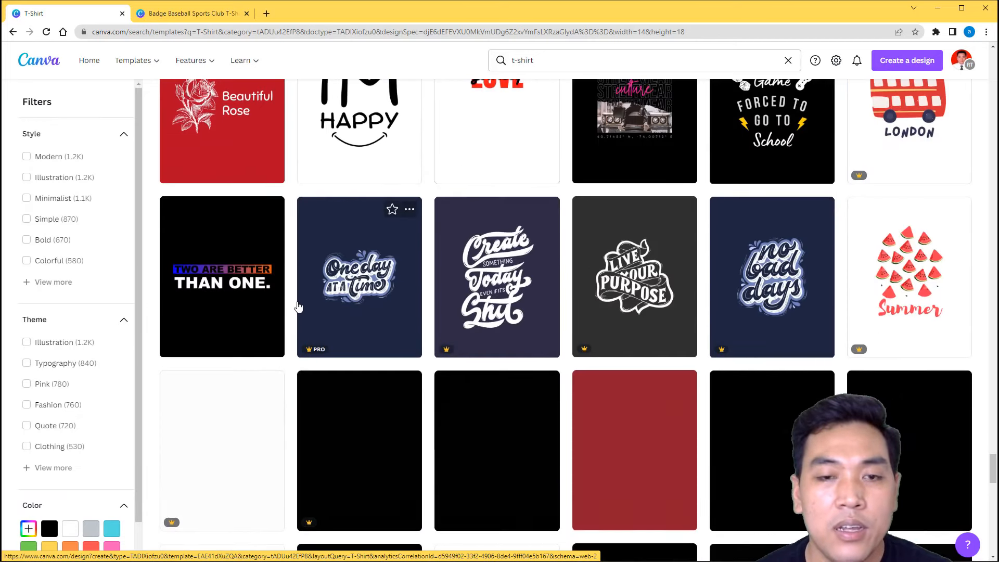
scroll(464, 305, "down", 5)
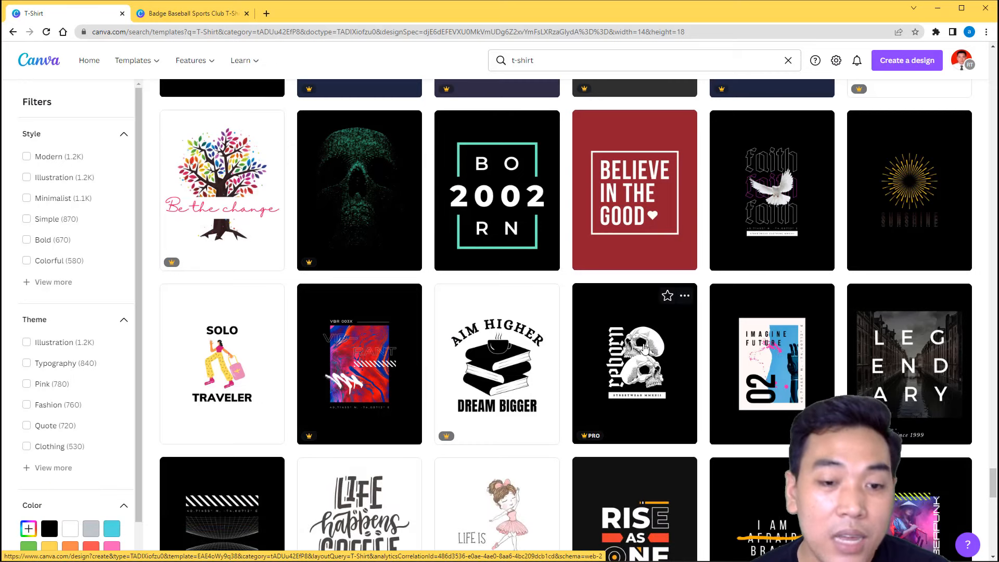
scroll(644, 347, "down", 8)
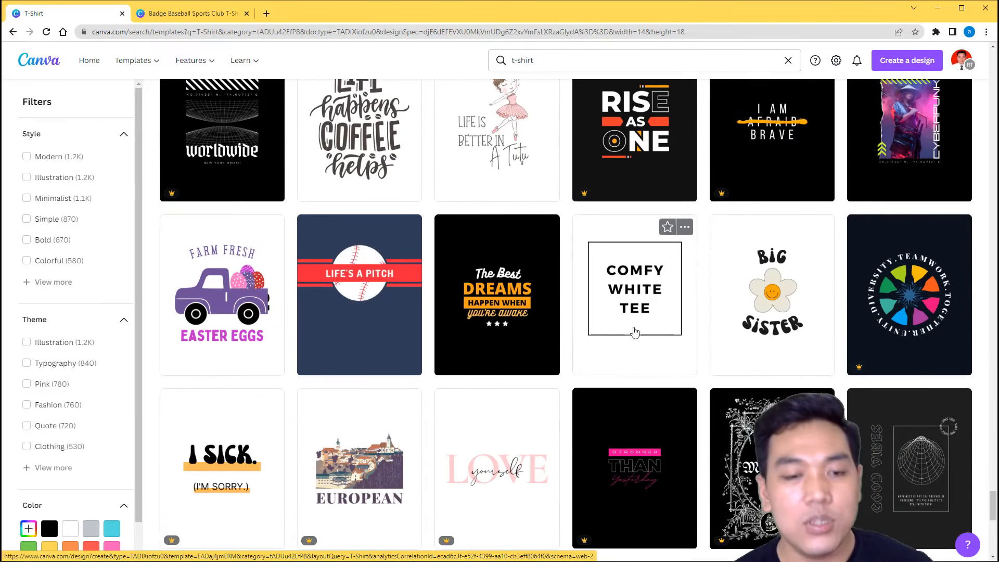
scroll(638, 333, "down", 6)
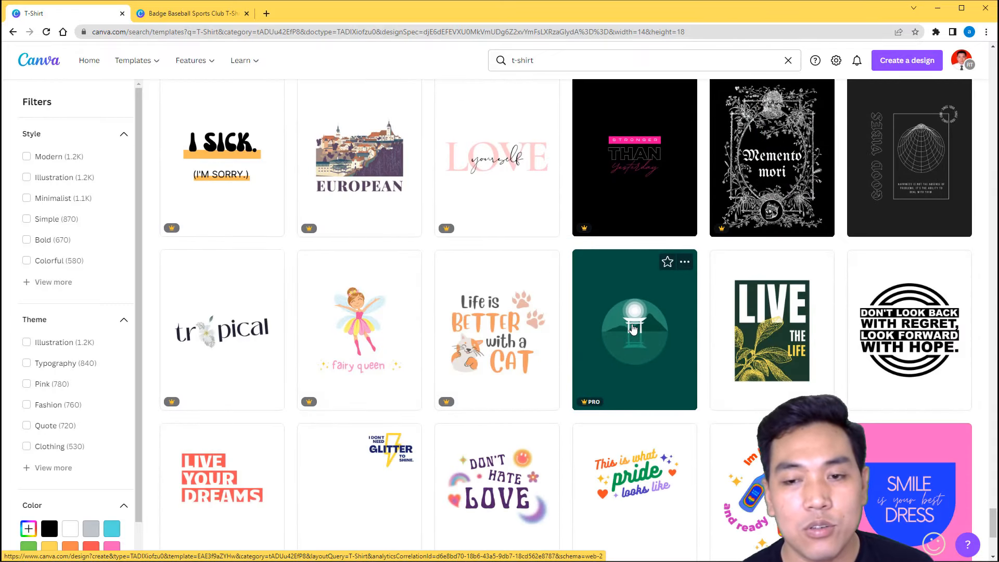
scroll(633, 329, "down", 7)
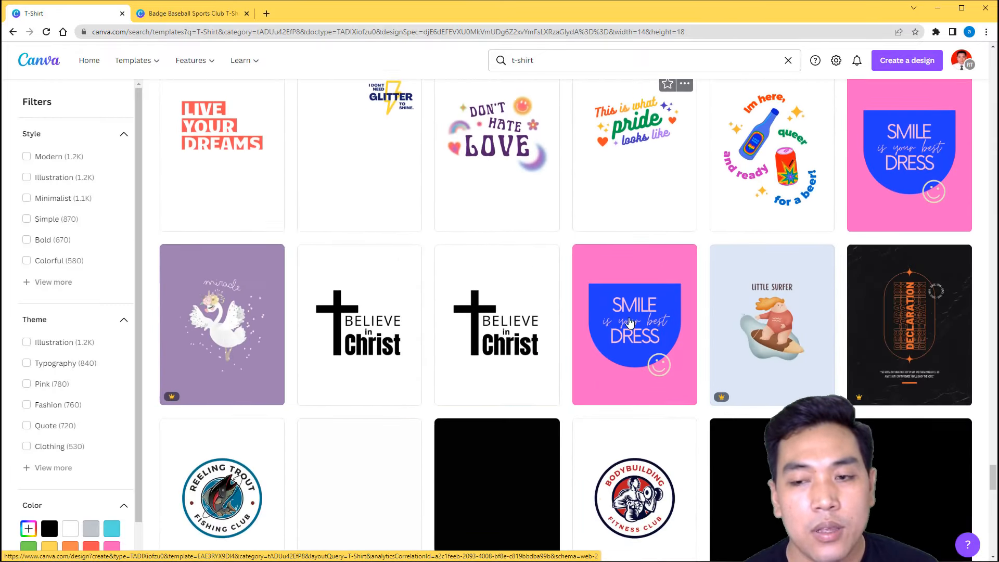
scroll(629, 322, "down", 4)
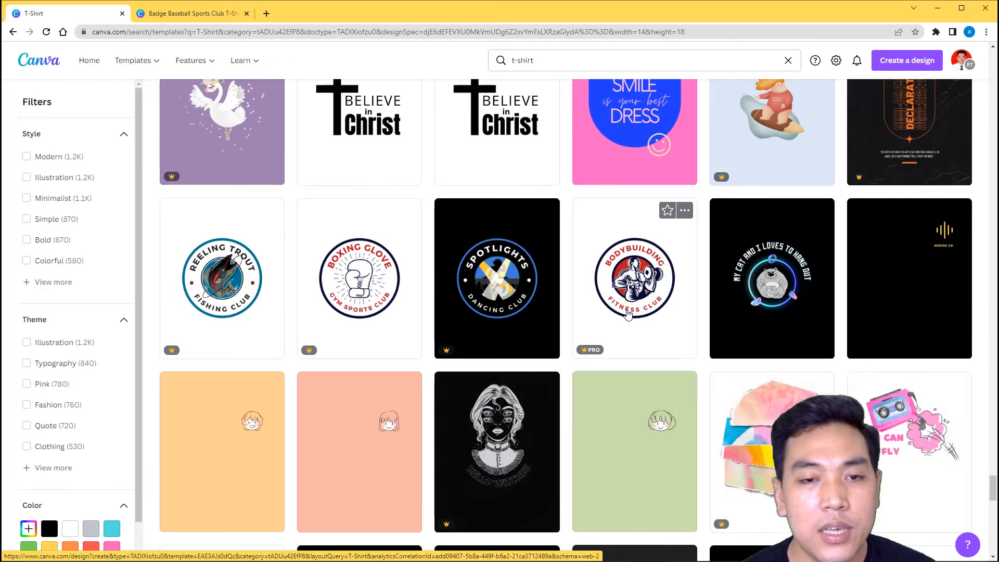
scroll(628, 312, "down", 7)
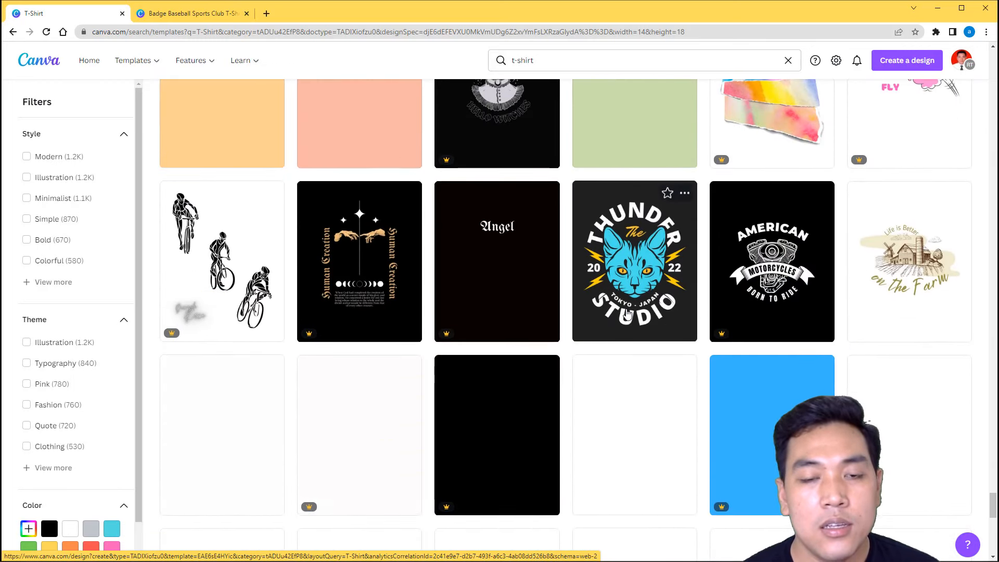
scroll(628, 312, "down", 4)
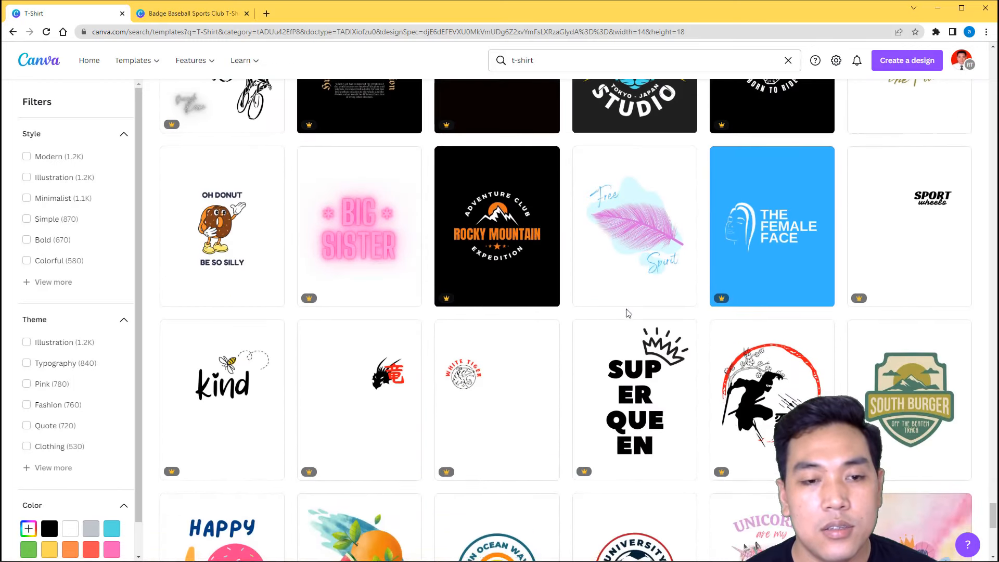
scroll(628, 312, "down", 4)
scroll(628, 312, "up", 4)
scroll(628, 312, "down", 3)
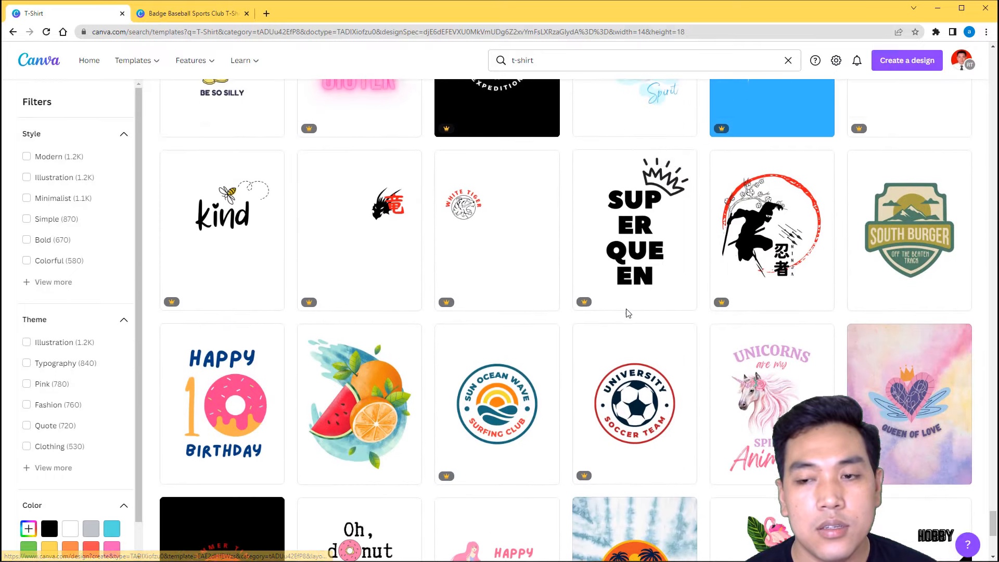
scroll(628, 312, "down", 8)
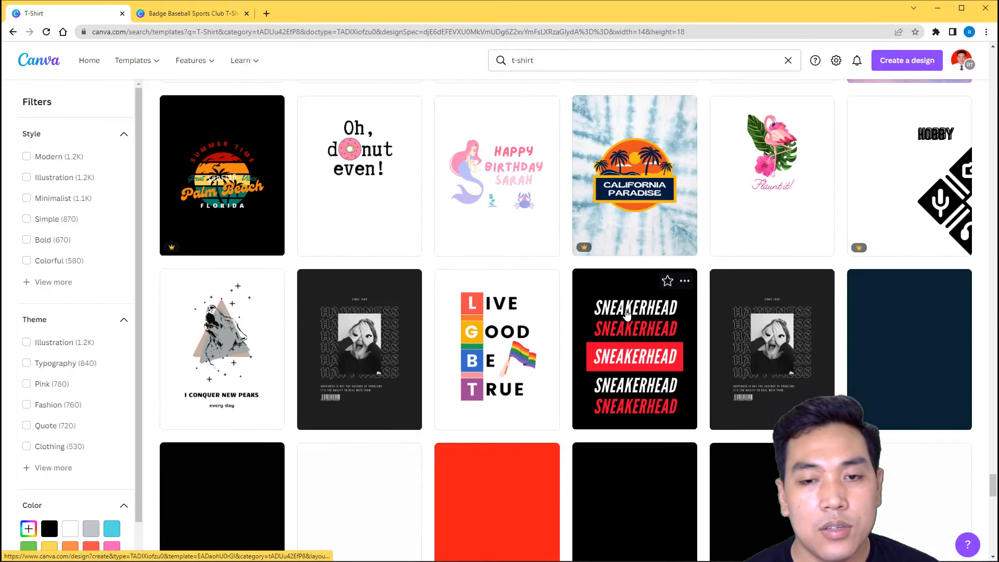
scroll(627, 312, "down", 5)
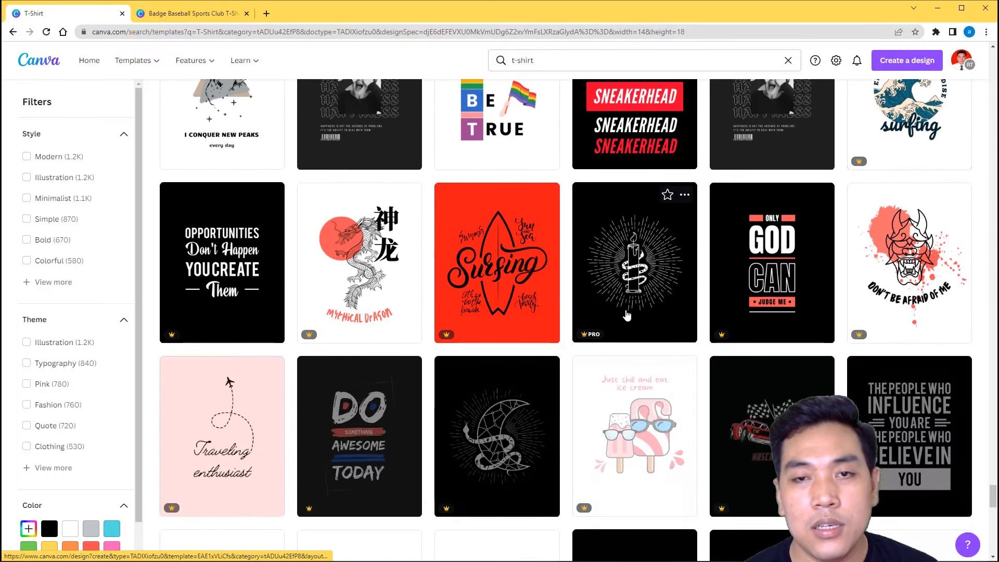
scroll(627, 315, "down", 4)
scroll(627, 318, "down", 2)
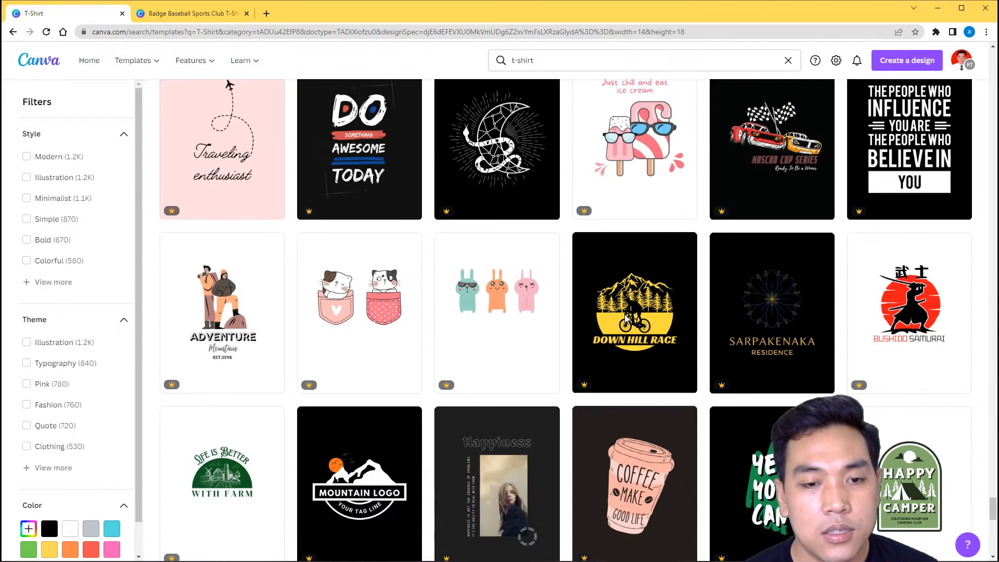
scroll(626, 319, "down", 3)
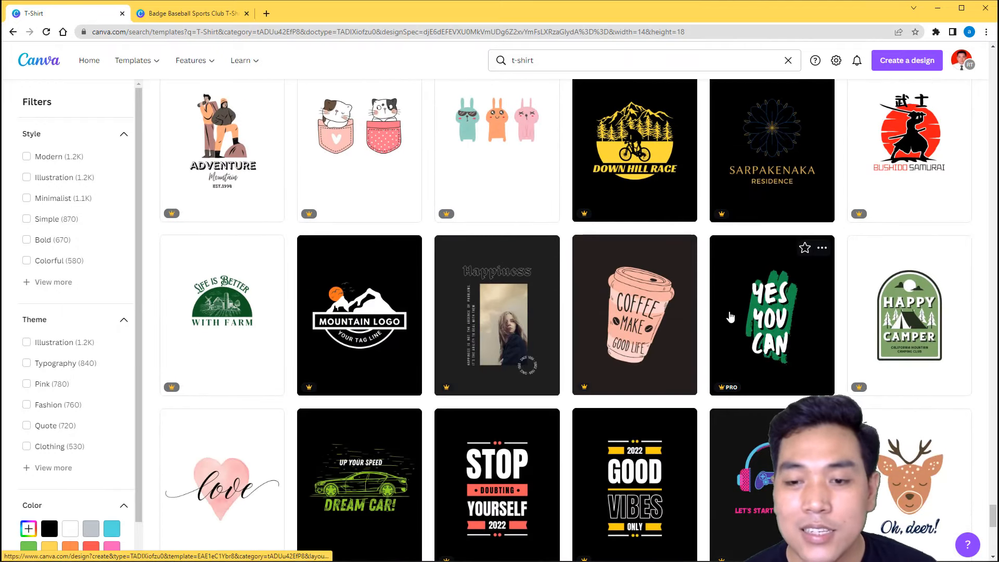
scroll(729, 319, "down", 5)
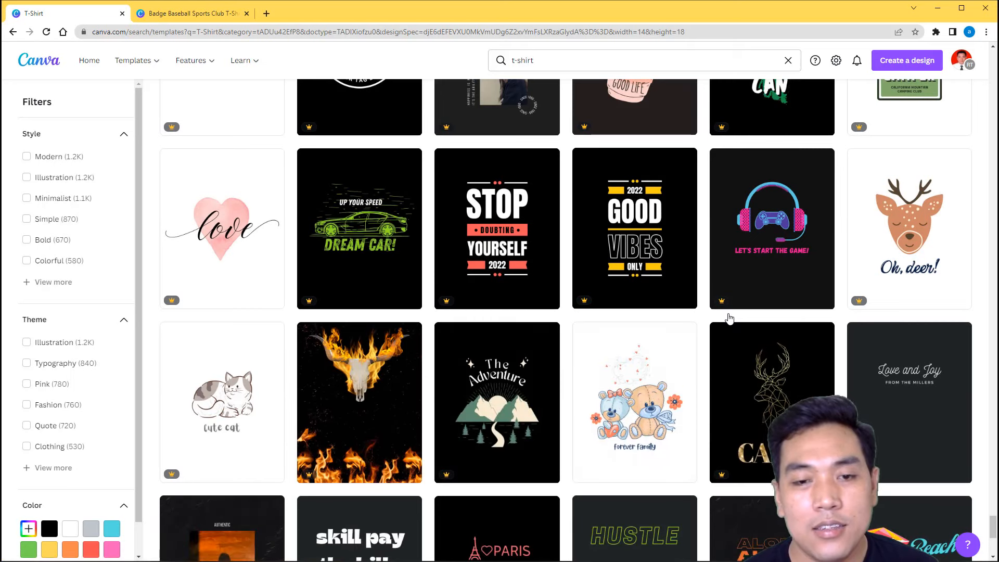
scroll(729, 318, "down", 5)
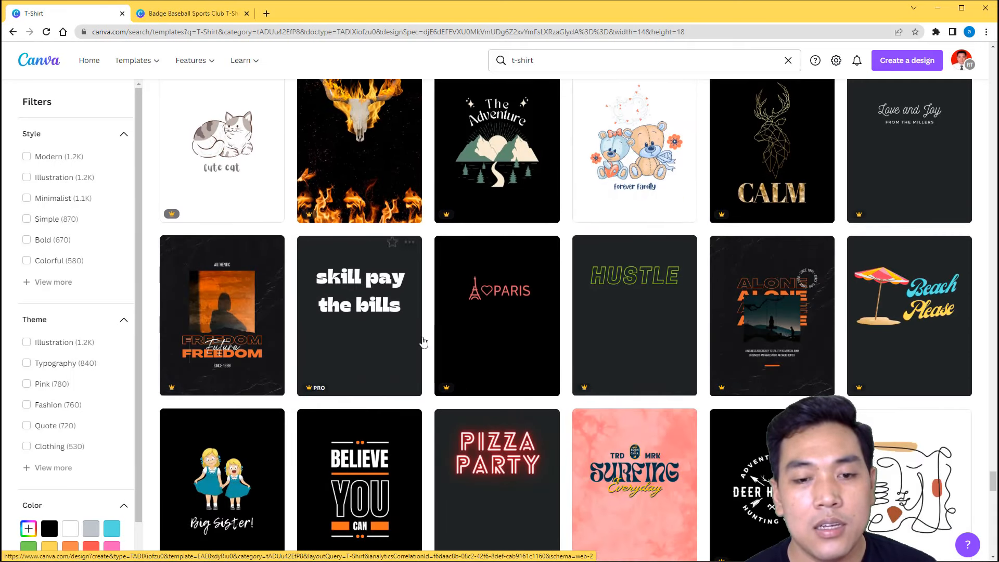
scroll(425, 343, "down", 3)
scroll(426, 342, "down", 6)
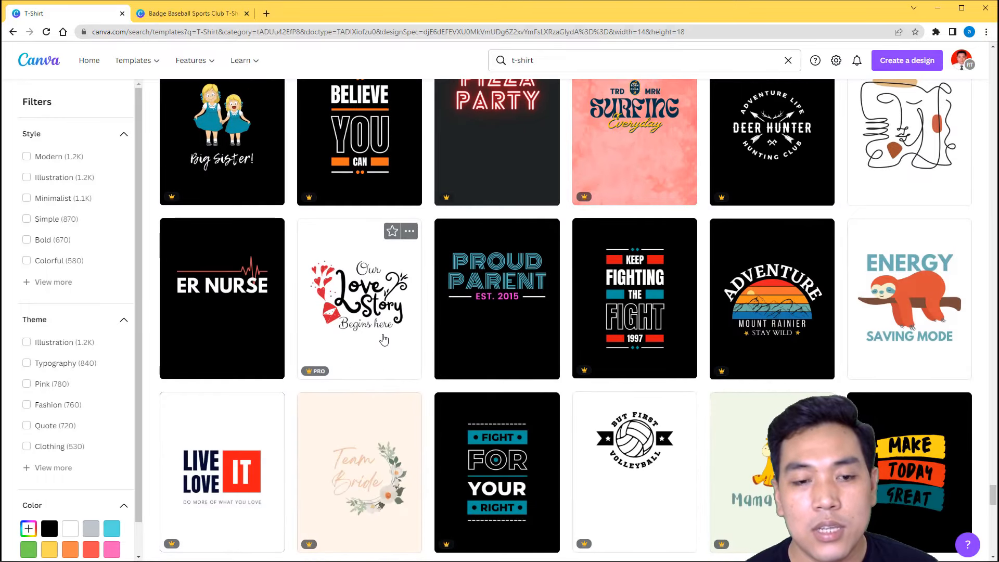
scroll(381, 340, "down", 1)
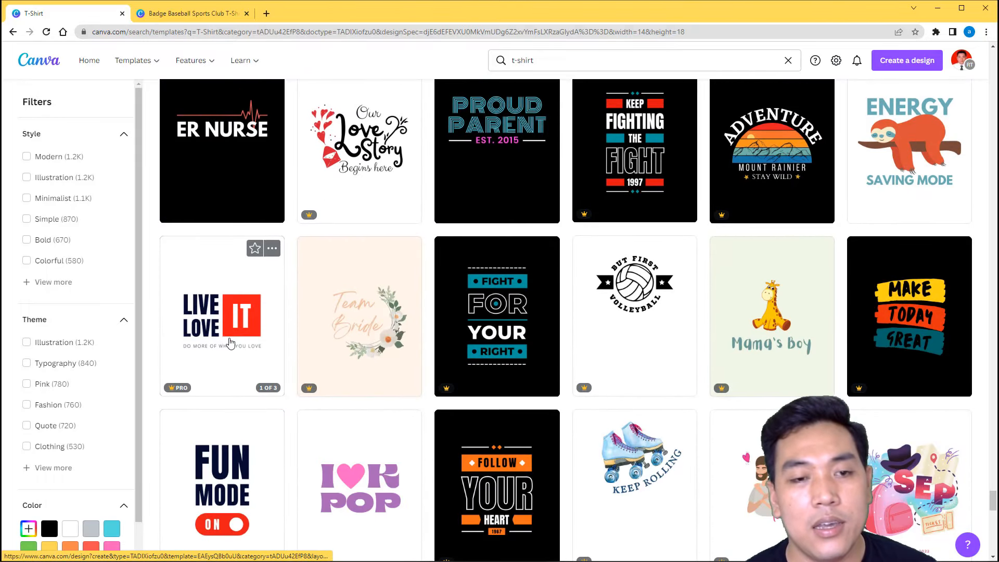
scroll(231, 342, "down", 3)
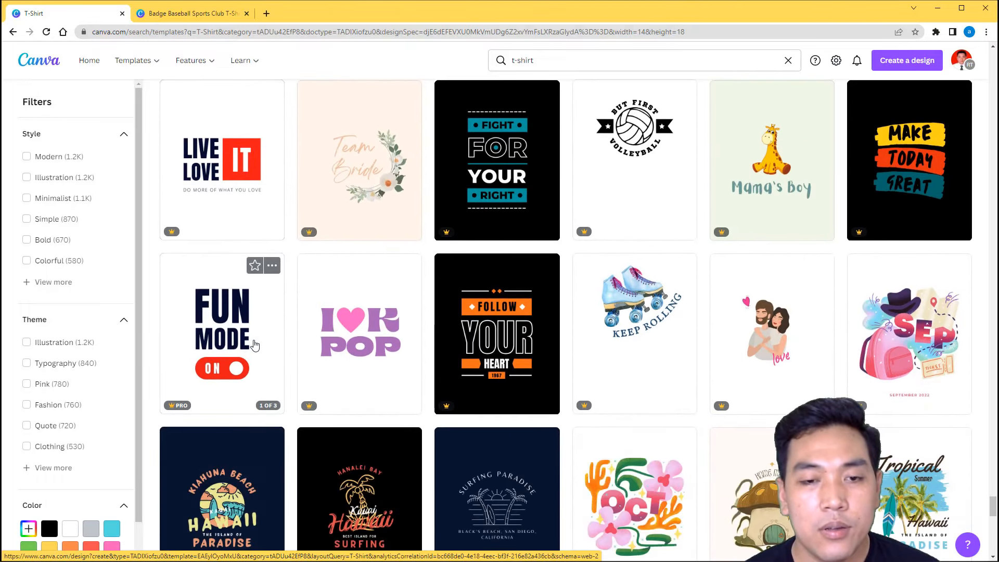
Open the dark blue Kiahuna Beach Hawaii Paradise template in a new browser tab, keeping the results page open.
scroll(254, 345, "down", 5)
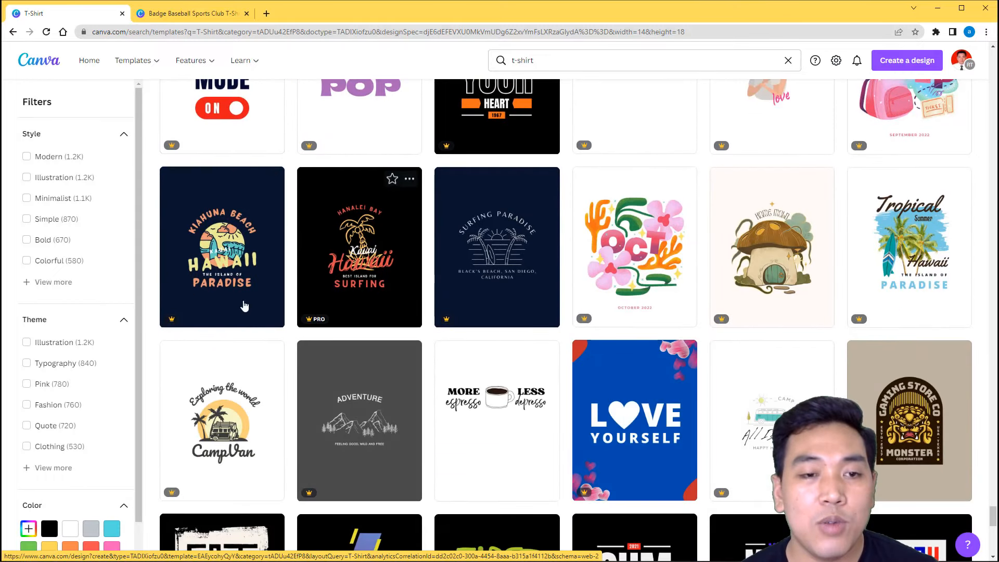
right_click(218, 237)
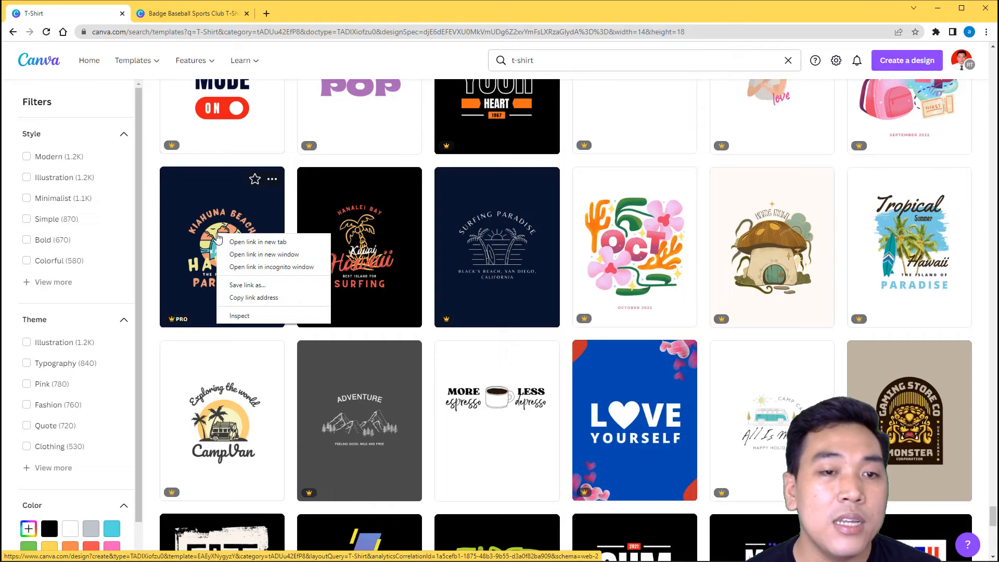
left_click(245, 242)
Switch to the Badge Baseball Sports Club T-Shirt design and examine the artwork and logo placement on its two pages.
left_click(176, 15)
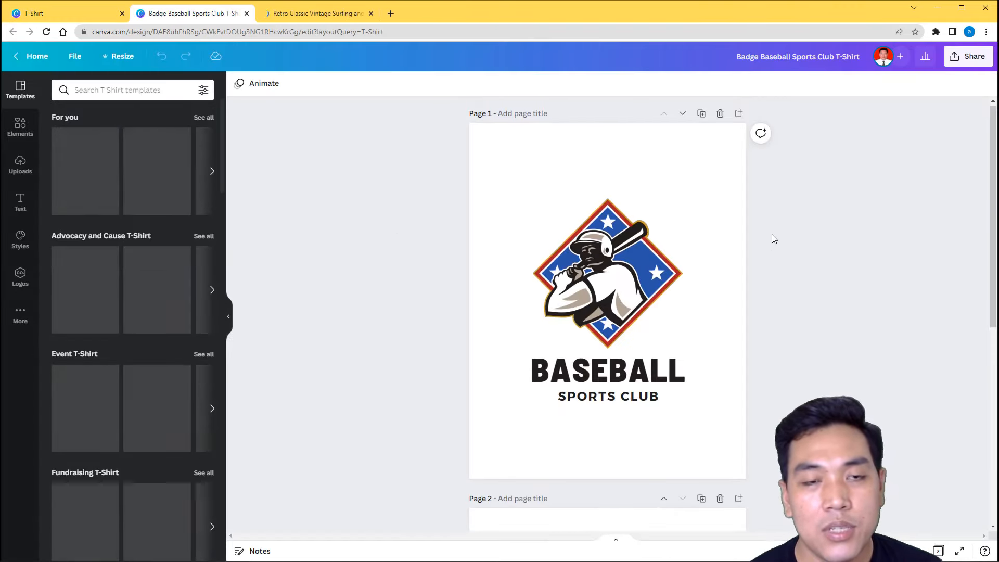
scroll(801, 246, "down", 6)
scroll(805, 256, "up", 5)
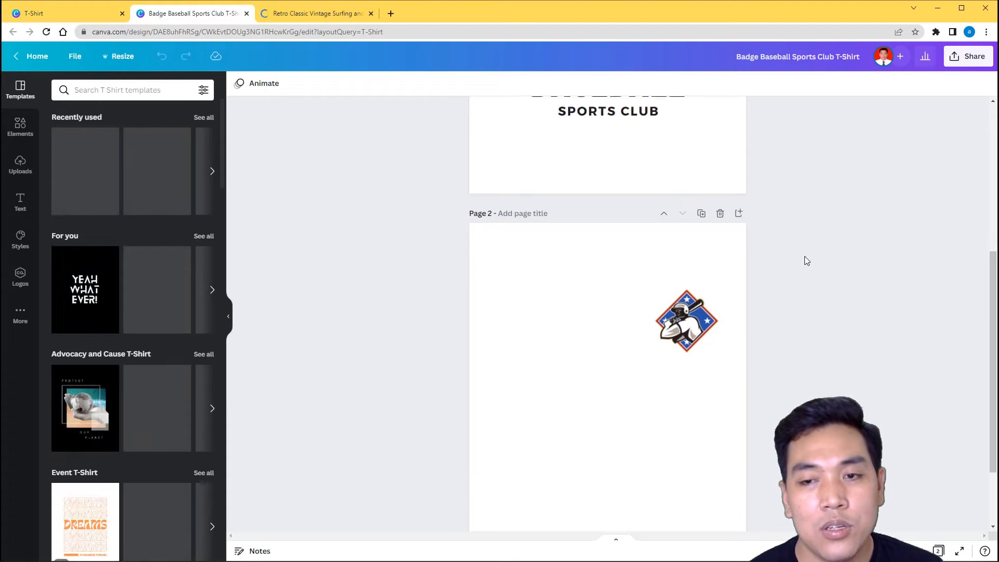
scroll(782, 267, "down", 6)
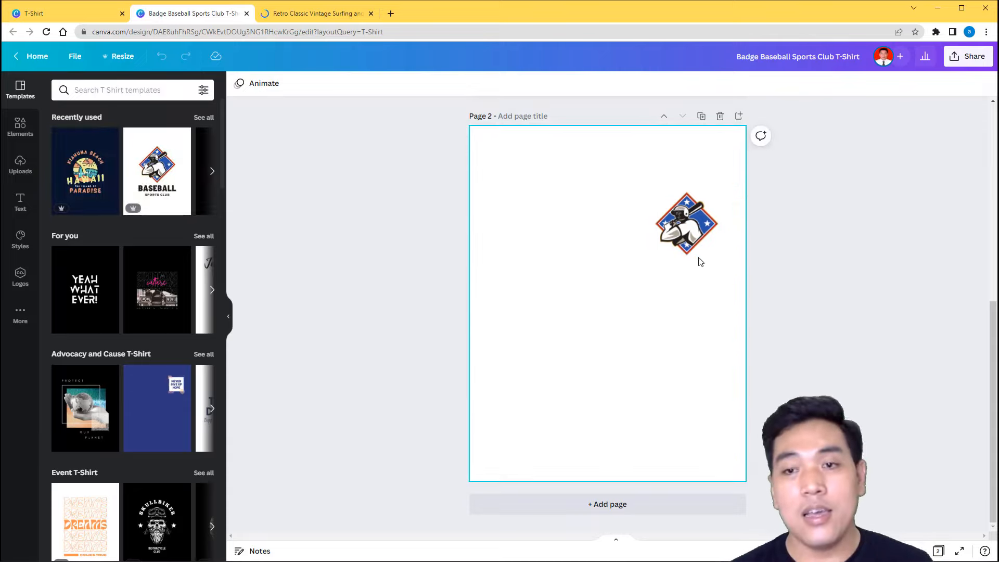
scroll(627, 219, "up", 6)
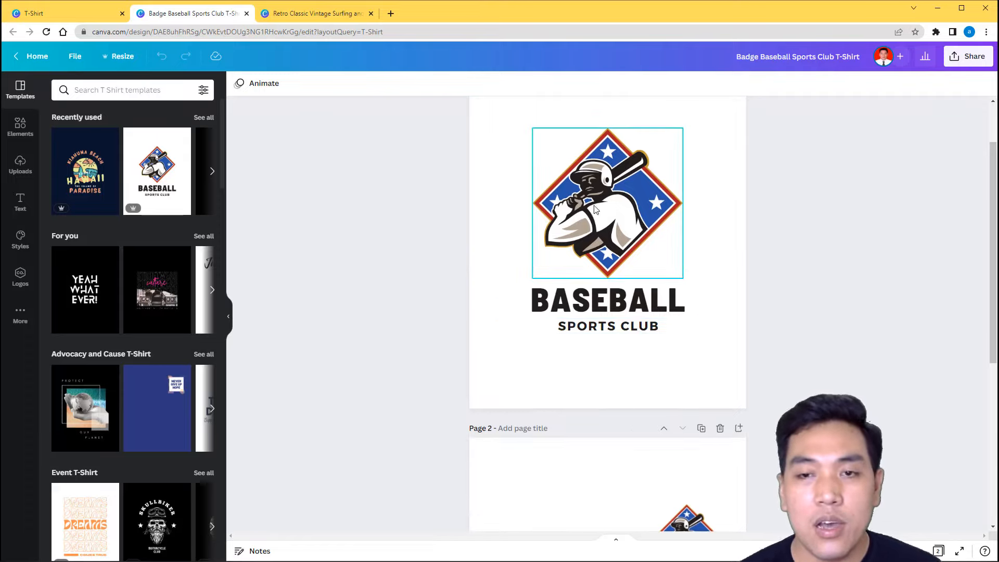
Replace the "SPORTS CLUB" line under the baseball artwork on page 1 with "UNIVERSITAS INDONESIA".
double_click(637, 333)
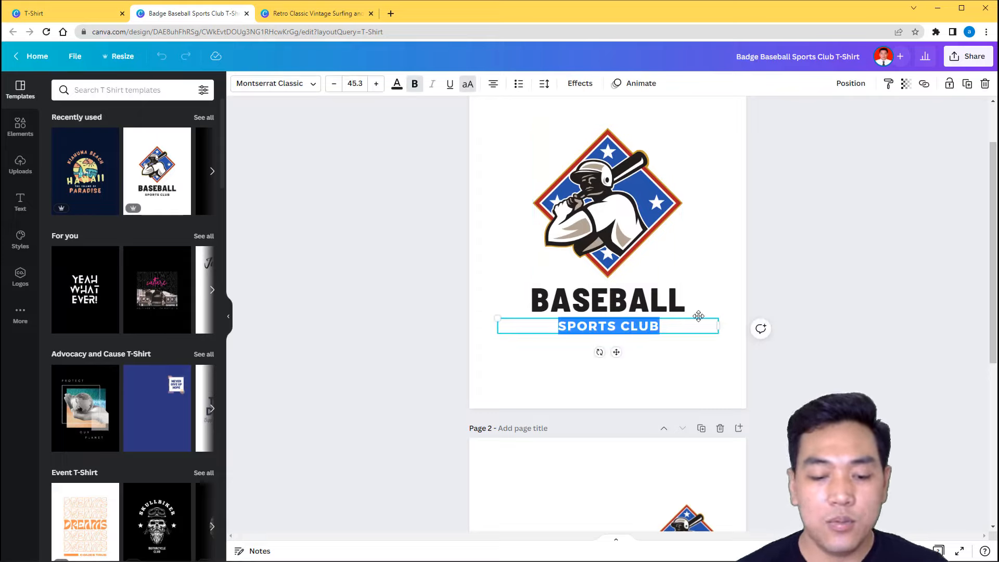
type("UNI")
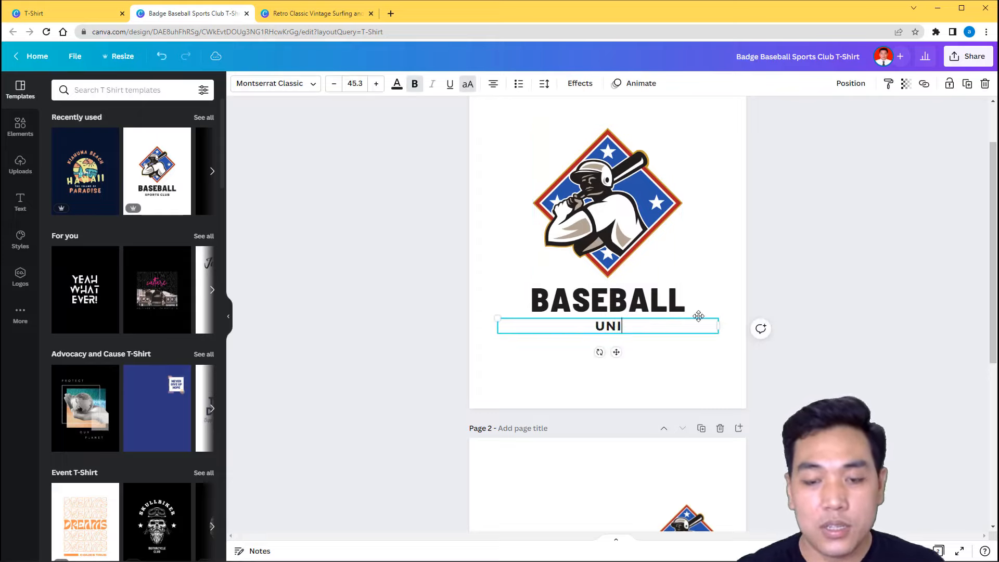
type("VERSITAS")
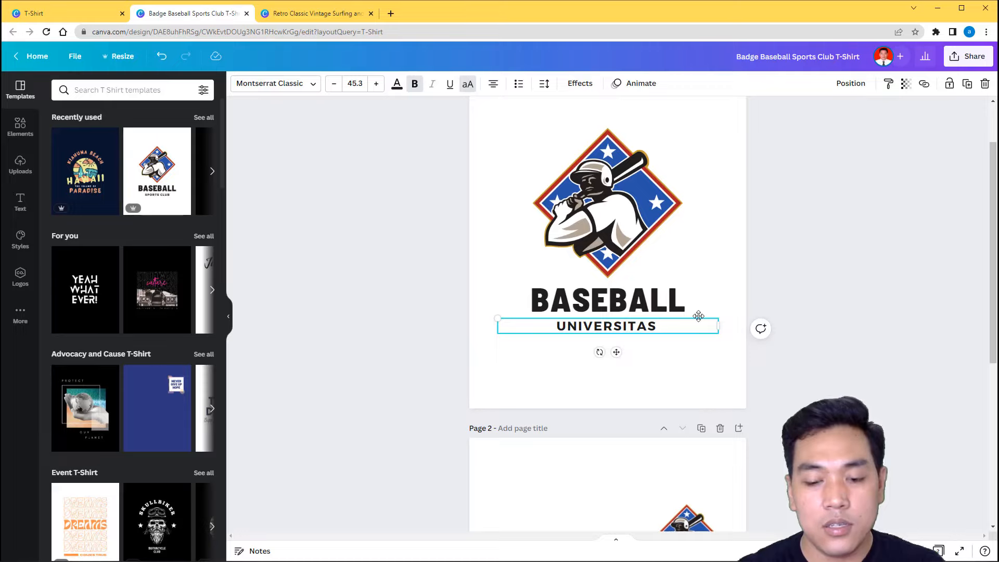
type(" INDONESIA")
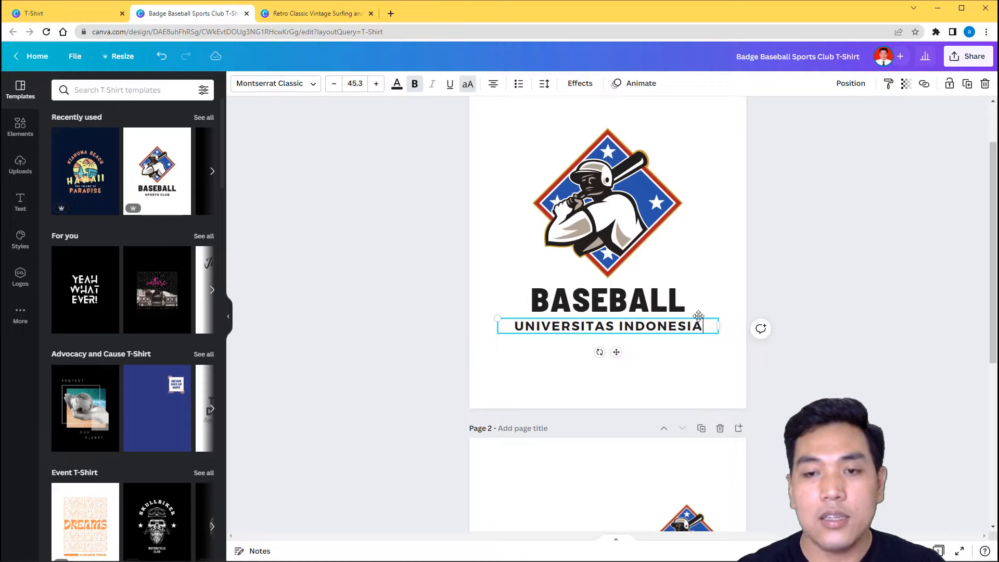
left_click(790, 270)
scroll(812, 276, "up", 1)
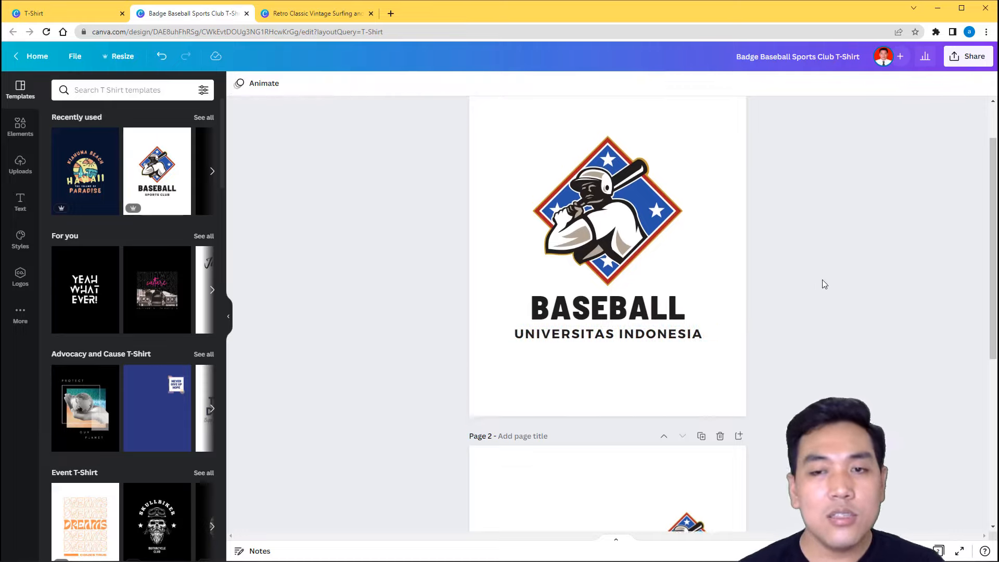
scroll(823, 284, "up", 1)
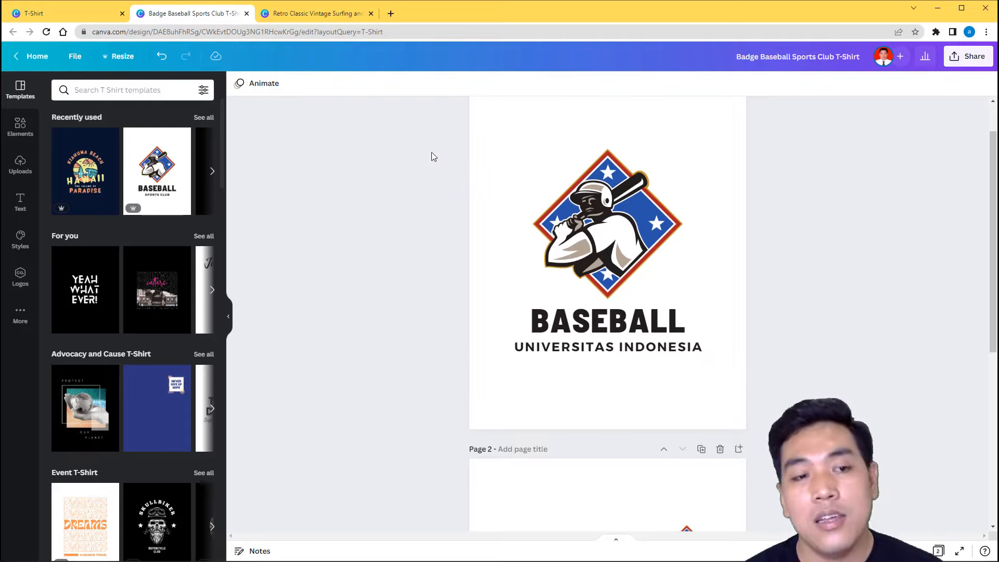
Delete the small baseball player logo from page 2, leaving the page 1 design in place.
scroll(382, 222, "down", 3)
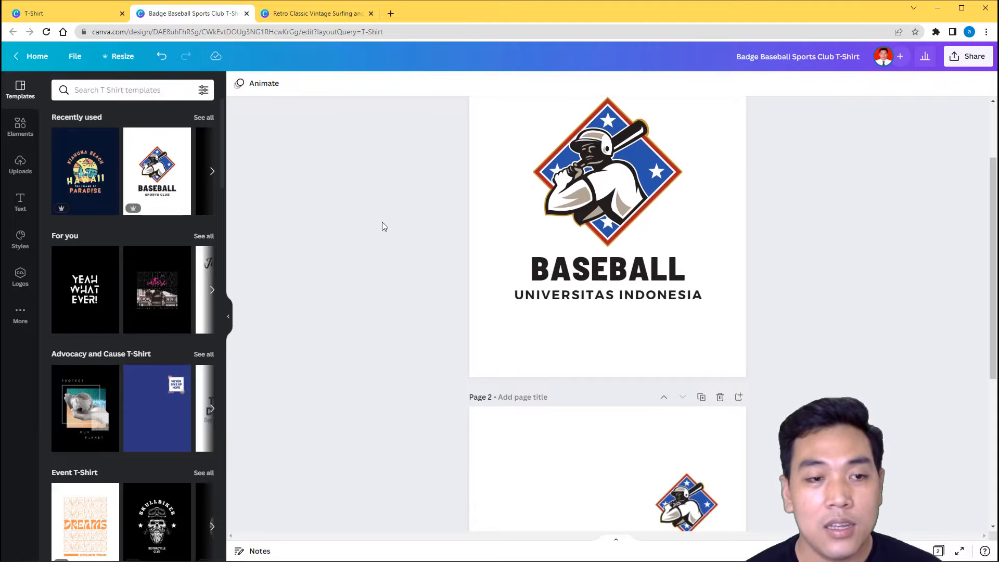
scroll(382, 224, "down", 3)
left_click(679, 236)
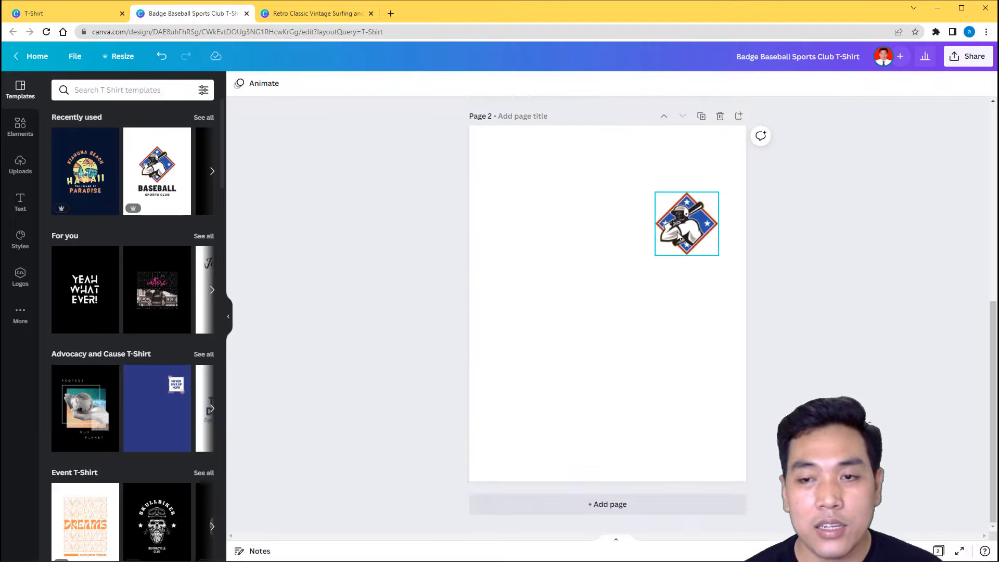
key("Delete")
scroll(812, 322, "up", 7)
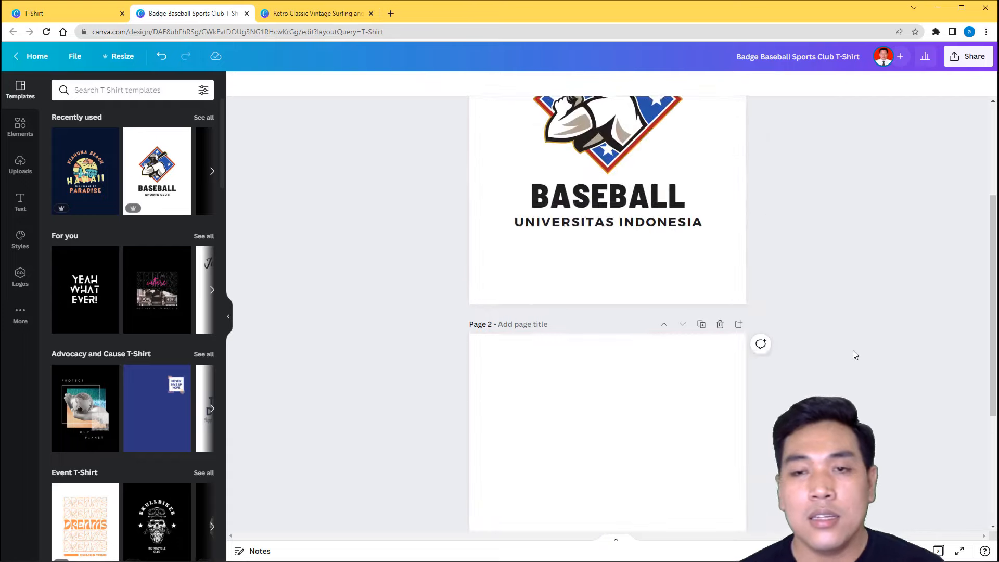
scroll(813, 315, "down", 2)
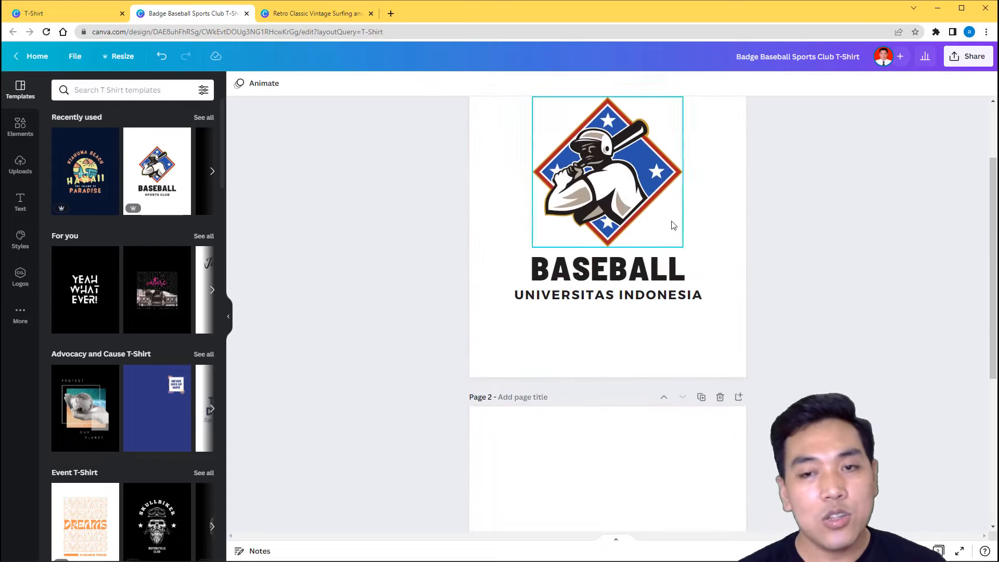
scroll(673, 223, "up", 2)
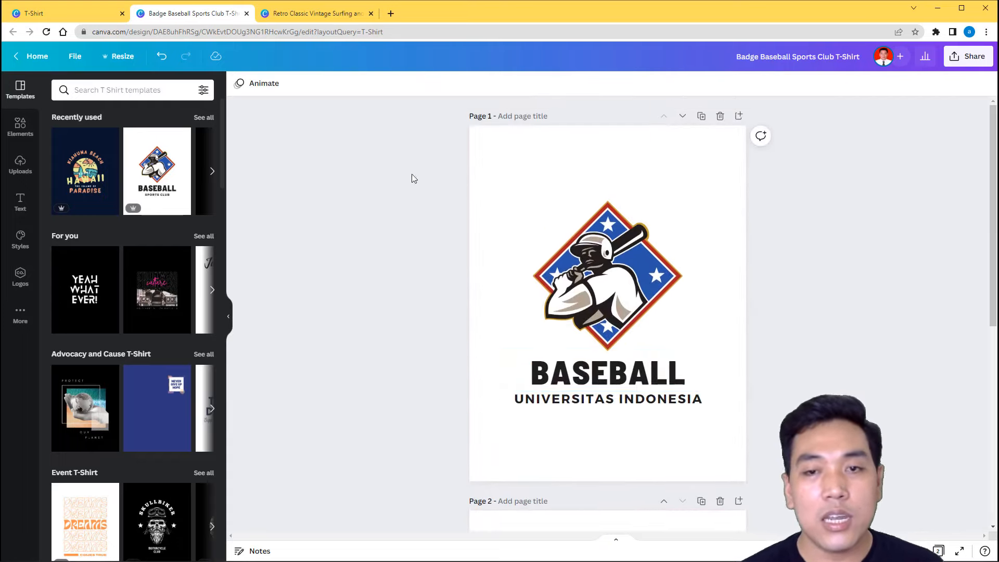
Check the design's custom width and height and the available measurement units in the resize options, without changing them.
left_click(127, 57)
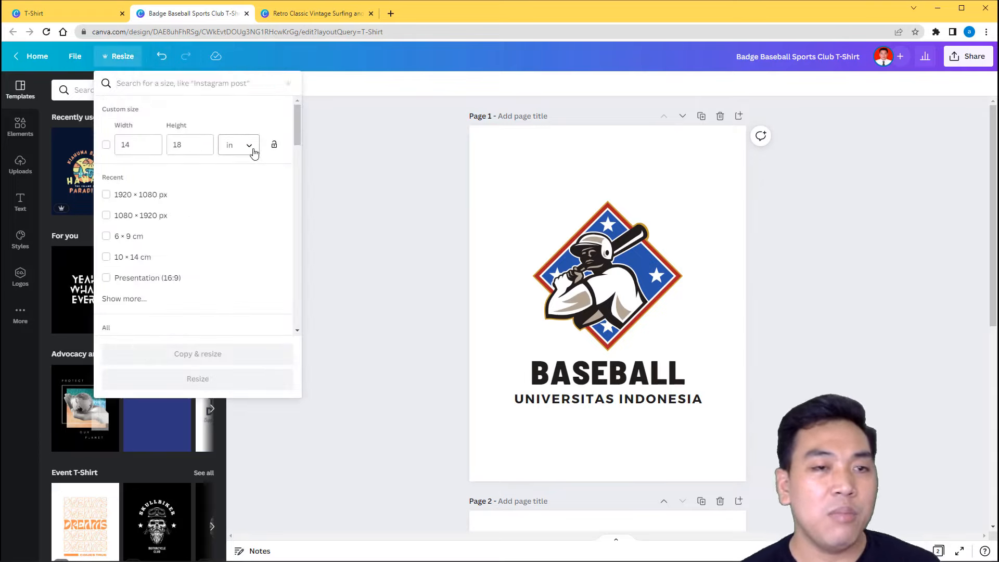
left_click(254, 153)
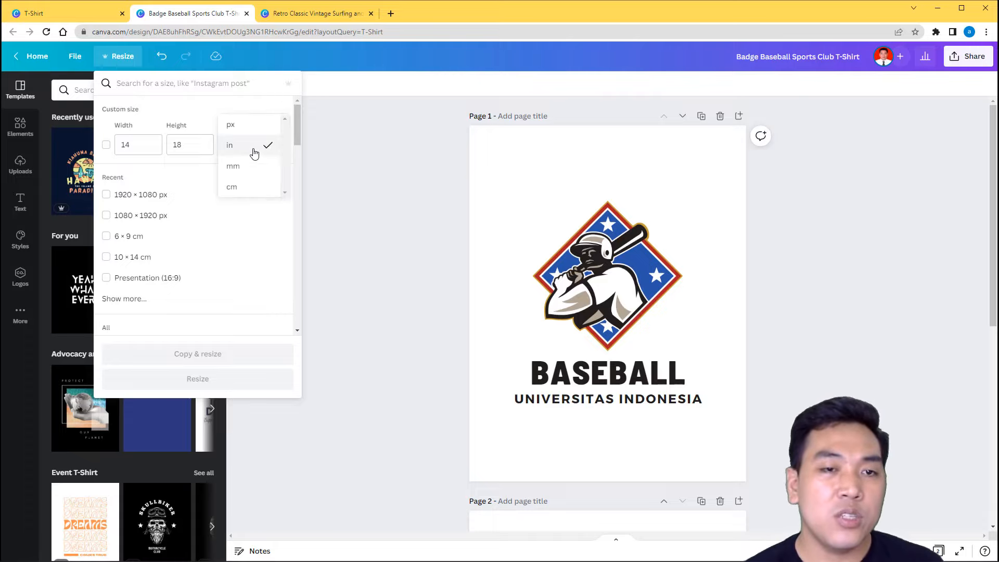
left_click(335, 184)
left_click(332, 207)
Search the elements library for "tshirt" to find a shirt image for page 2.
scroll(394, 339, "down", 3)
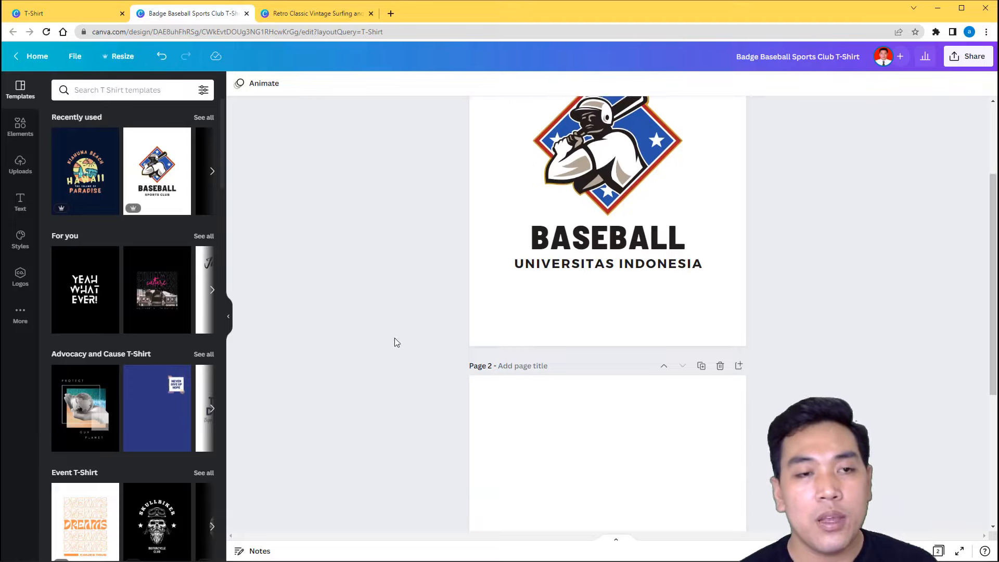
scroll(703, 354, "down", 4)
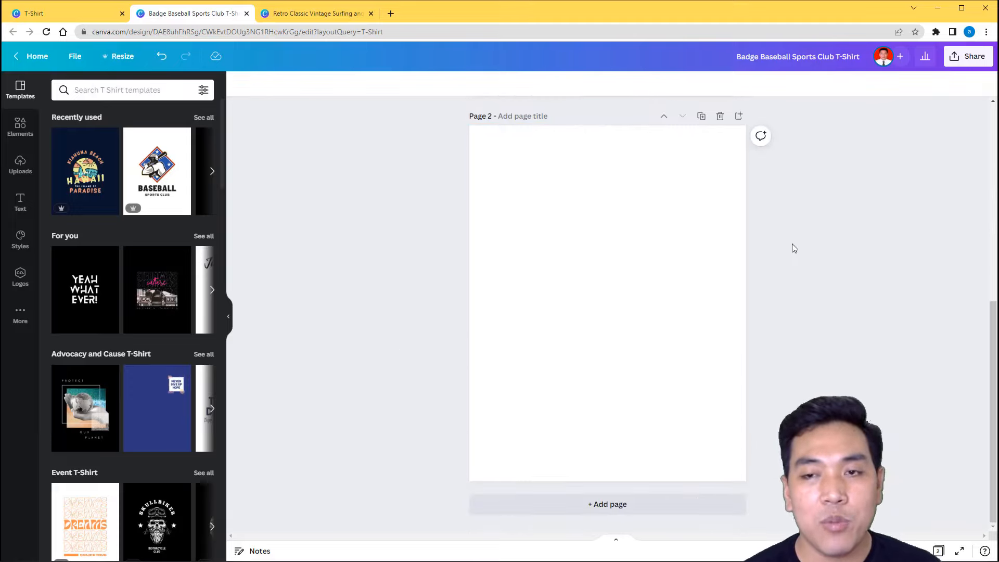
left_click(94, 91)
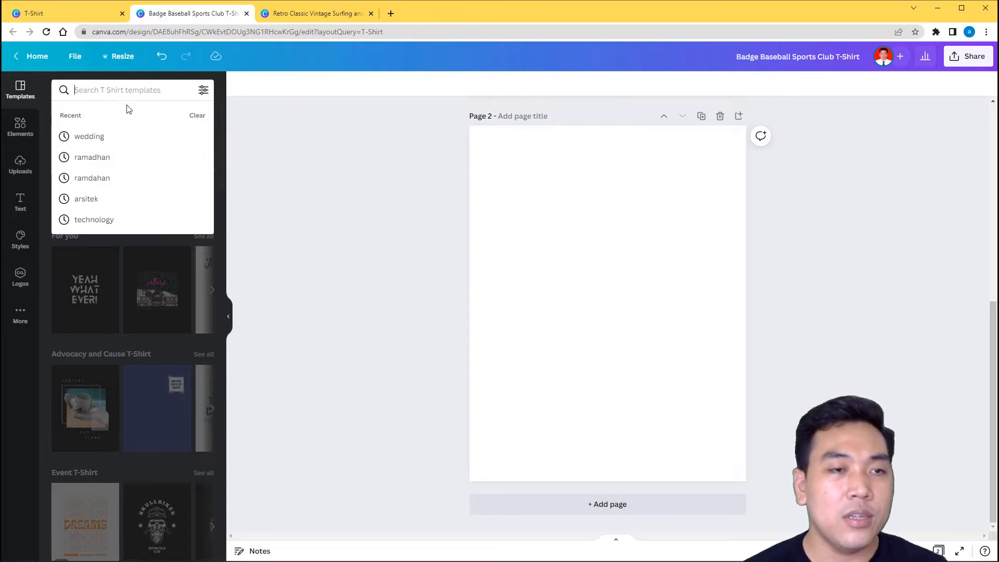
left_click(32, 134)
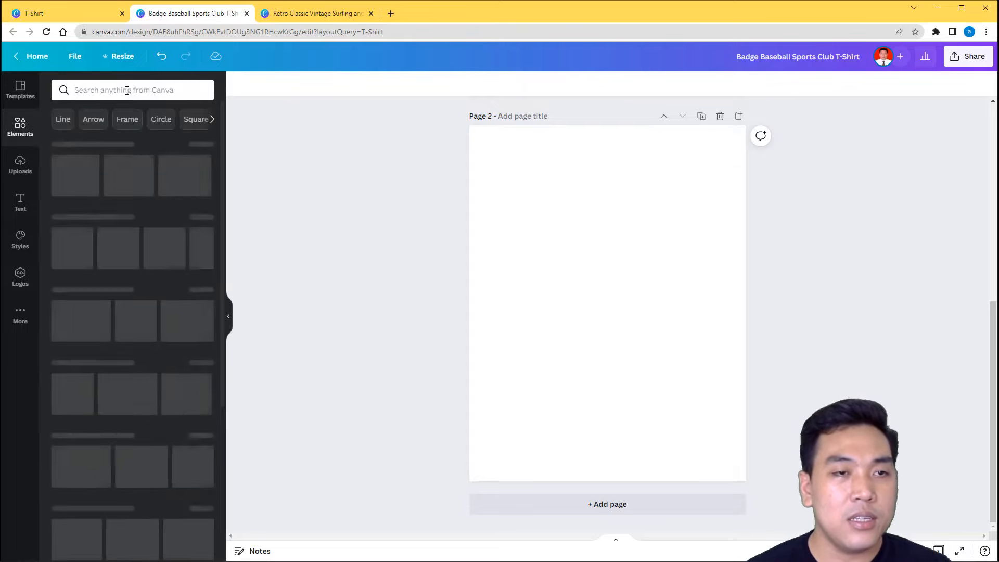
left_click(127, 91)
left_click(98, 136)
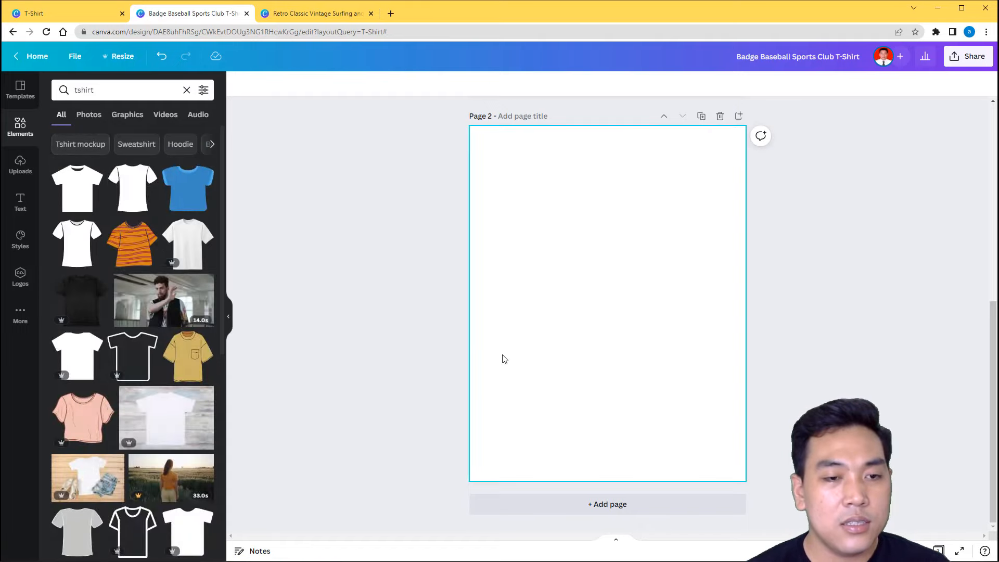
Add the plain white T-shirt photo from the element results to page 2.
scroll(569, 346, "up", 5)
scroll(569, 349, "down", 4)
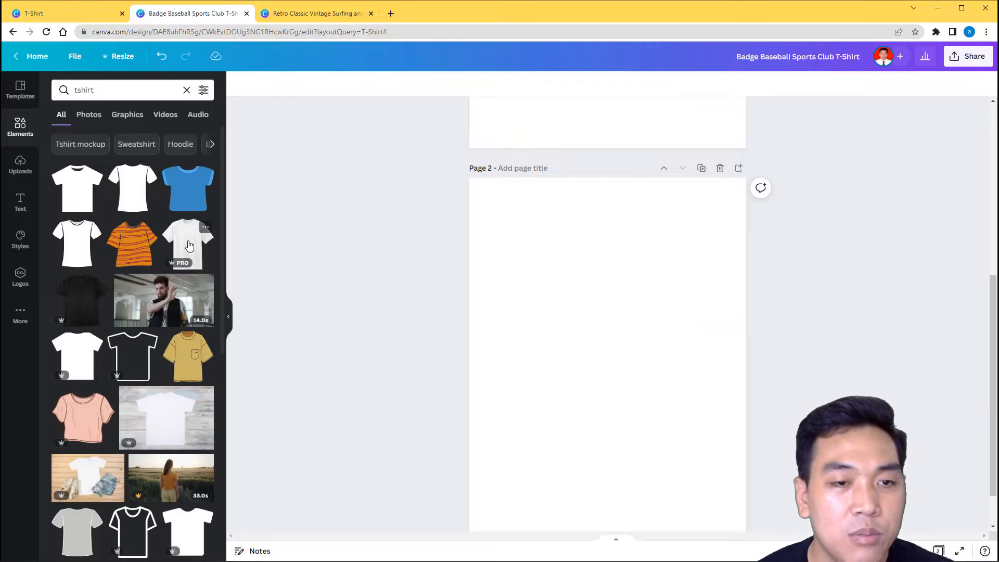
left_click(188, 246)
left_click(815, 356)
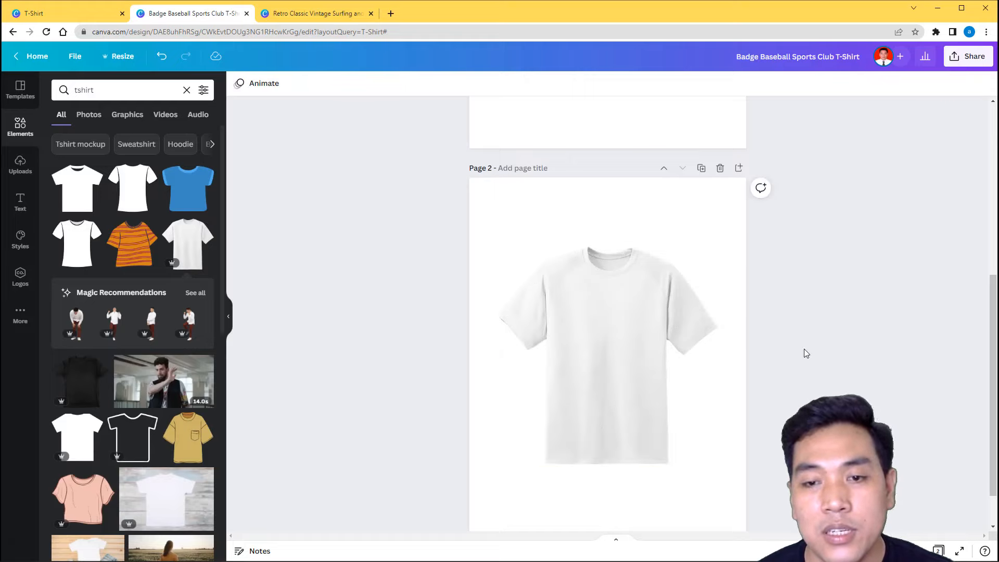
Copy the baseball artwork and both text lines from page 1 onto page 2, scaled down to fit the T-shirt's chest.
scroll(804, 348, "up", 5)
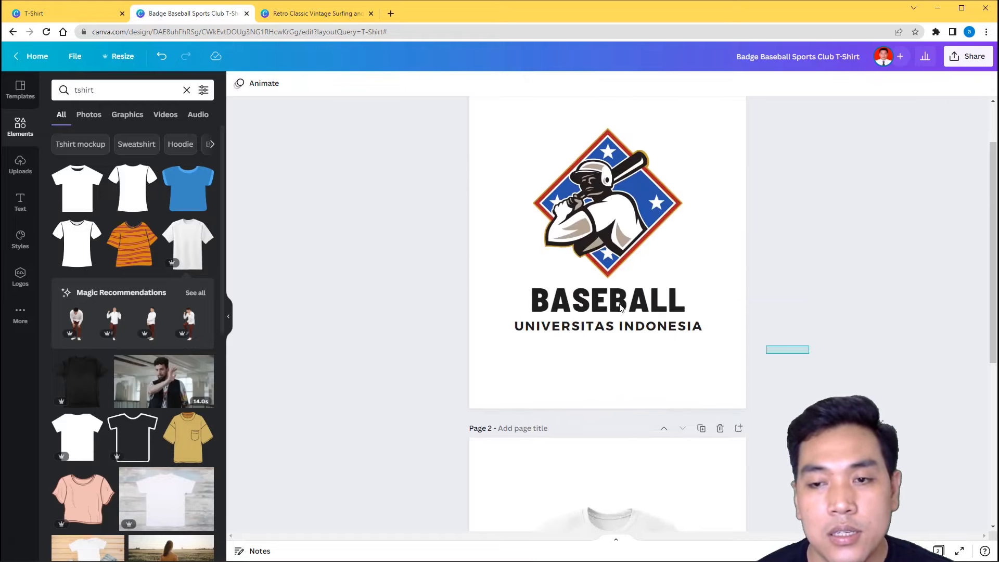
left_click_drag(621, 307, 532, 212)
scroll(682, 281, "down", 5)
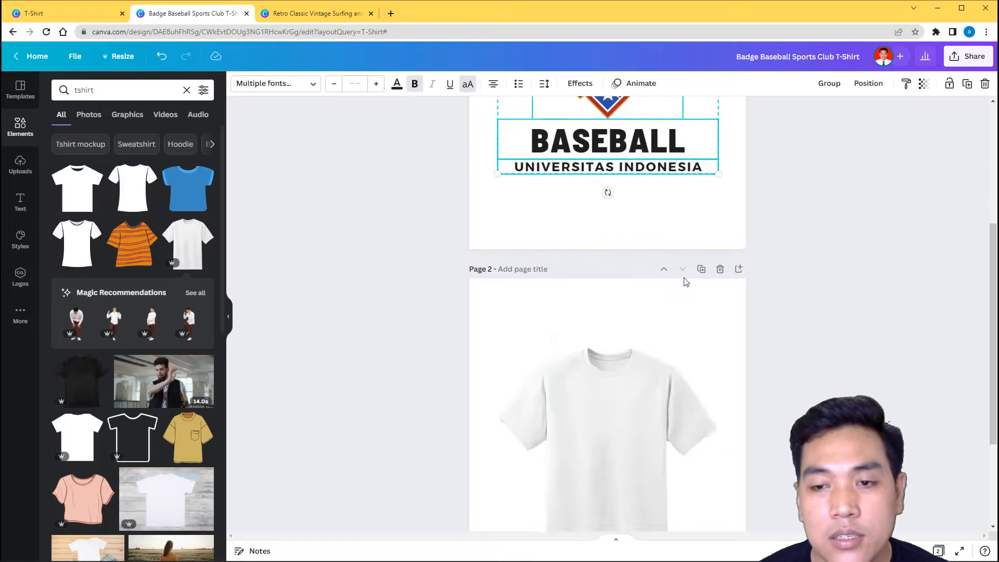
left_click(684, 444)
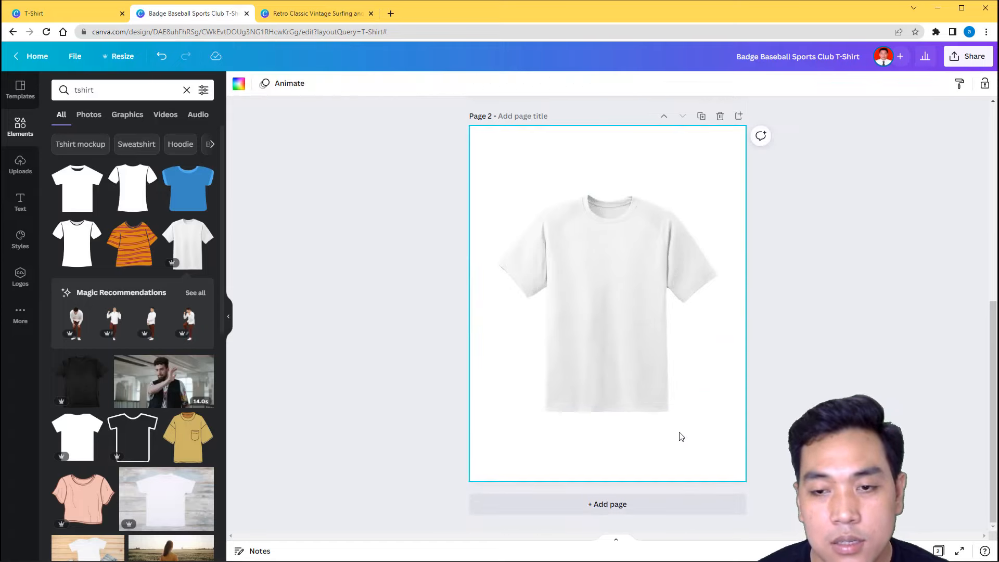
key("ctrl+v")
left_click_drag(718, 202, 612, 272)
left_click(793, 318)
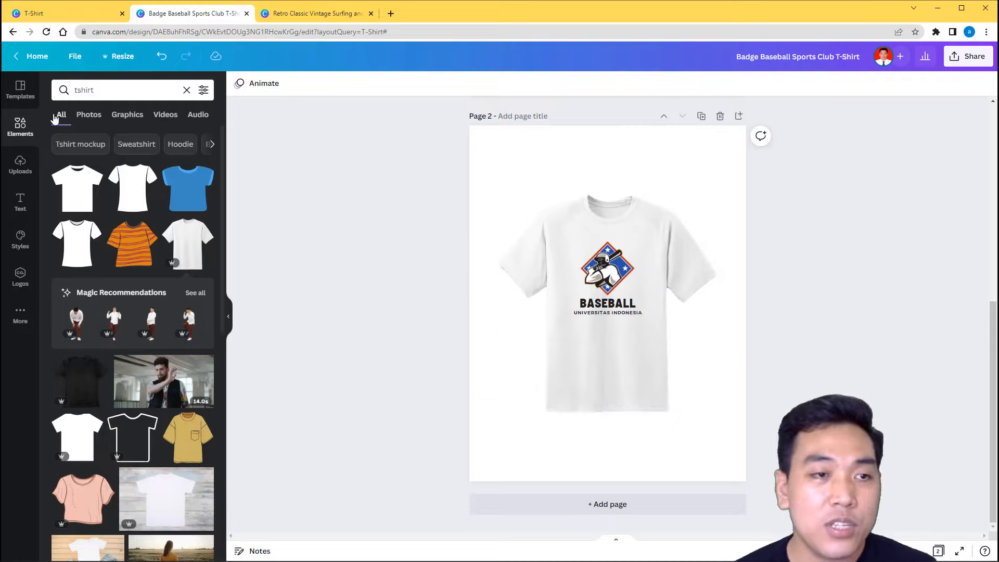
Search the elements library for "baseball" photos and add the picture of three baseballs on grass to page 2.
left_click(108, 93)
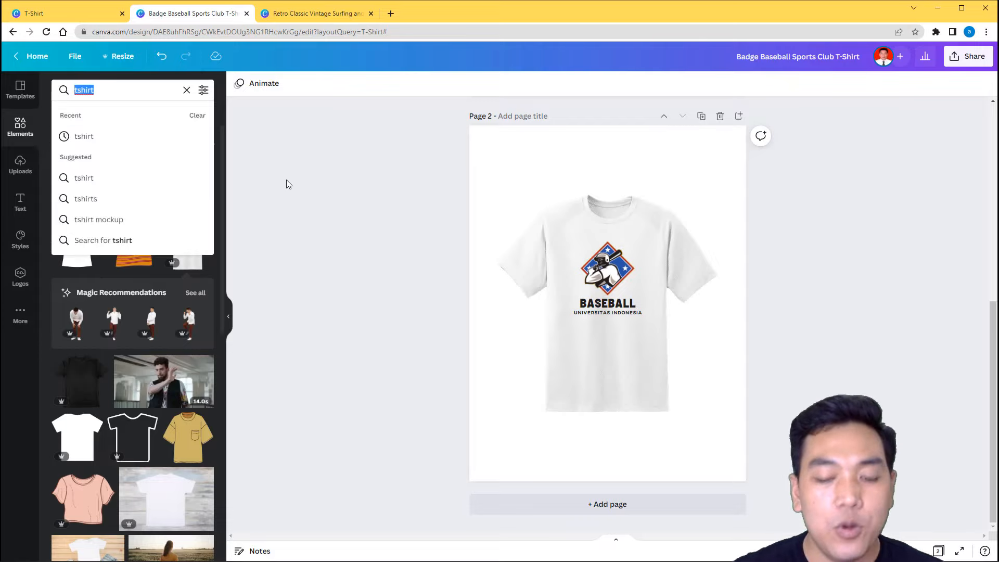
type("baseball")
key("Return")
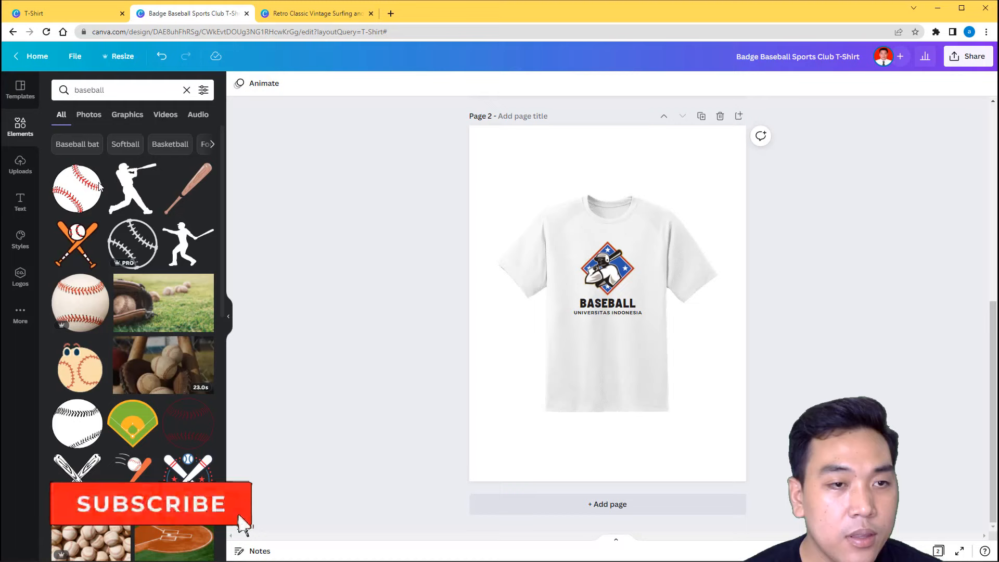
left_click(89, 116)
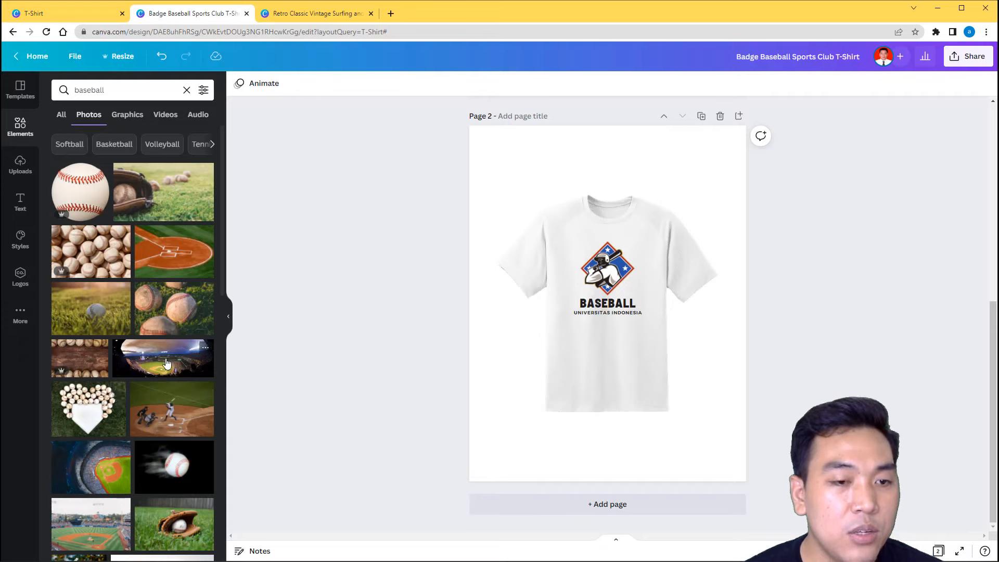
left_click(154, 325)
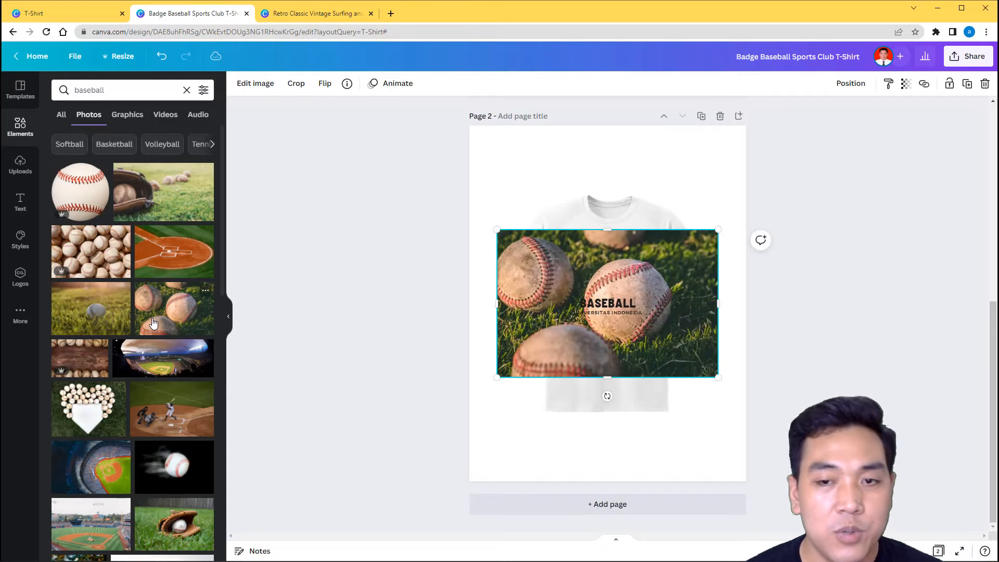
Send the baseball photo behind the T-shirt and enlarge it to cover all of page 2 as a background.
right_click(570, 244)
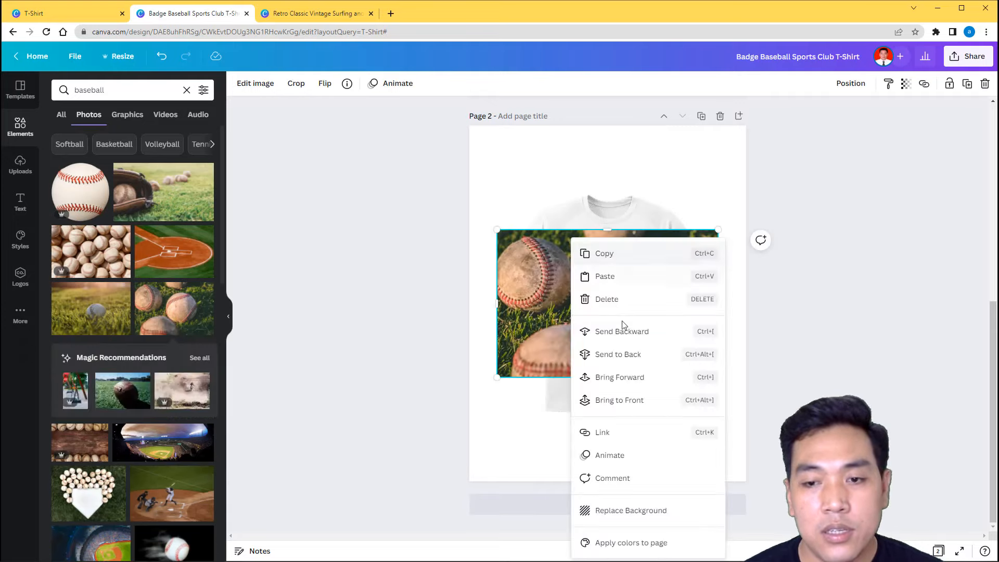
left_click(636, 354)
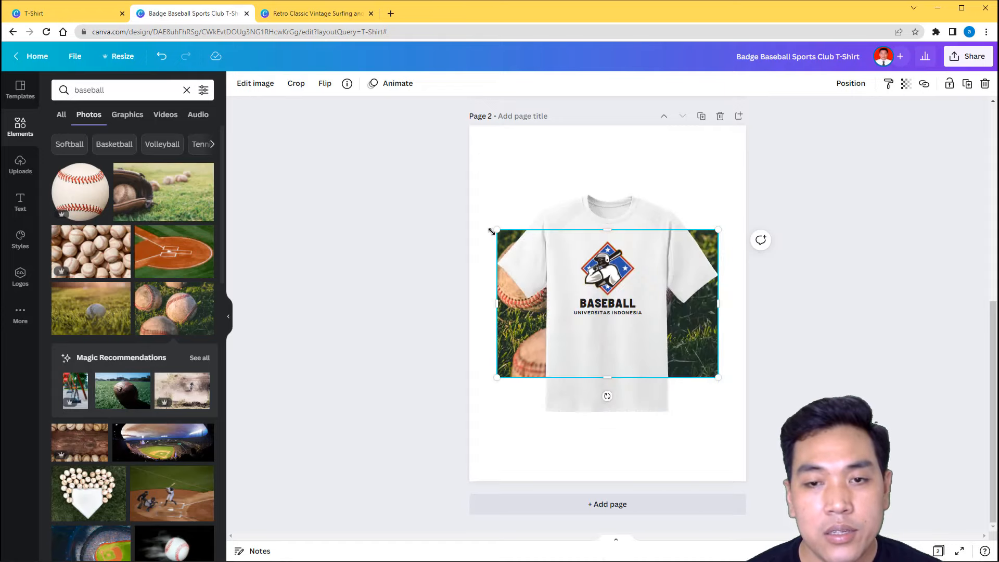
left_click_drag(495, 227, 341, 125)
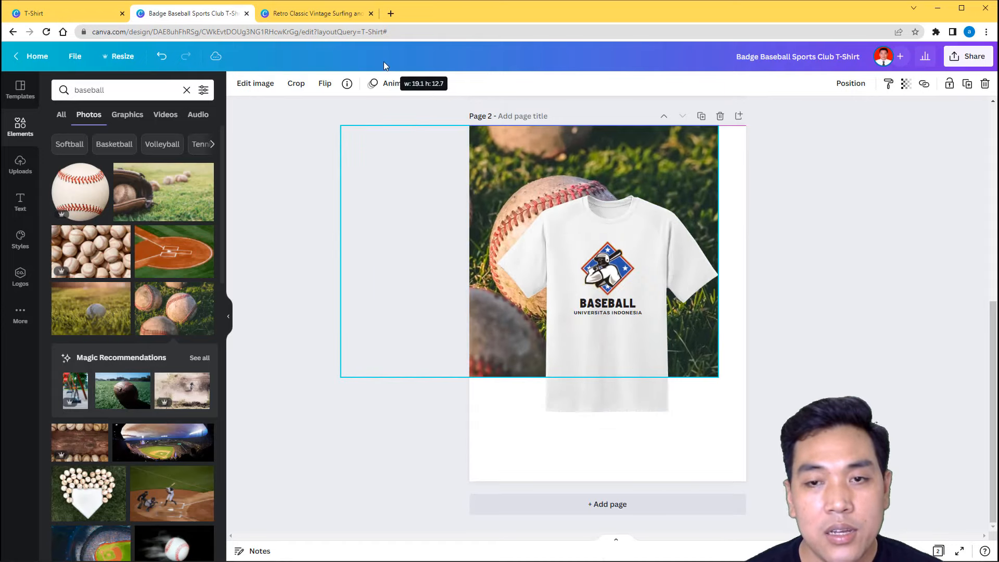
left_click_drag(718, 376, 875, 481)
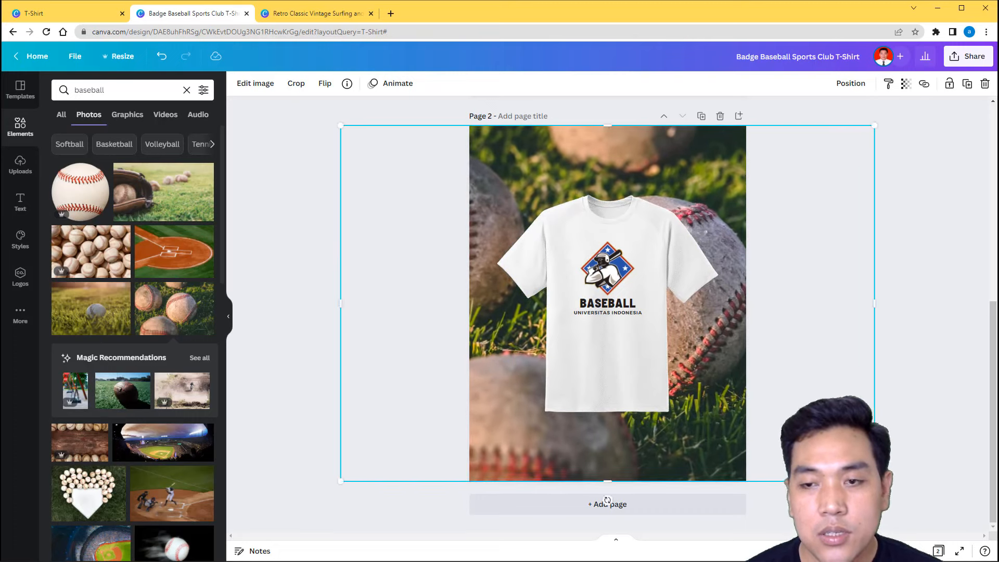
left_click(894, 361)
Move the T-shirt together with its logo and text slightly down and to the right on page 2.
left_click_drag(380, 181, 695, 426)
left_click_drag(633, 330, 653, 375)
left_click(794, 325)
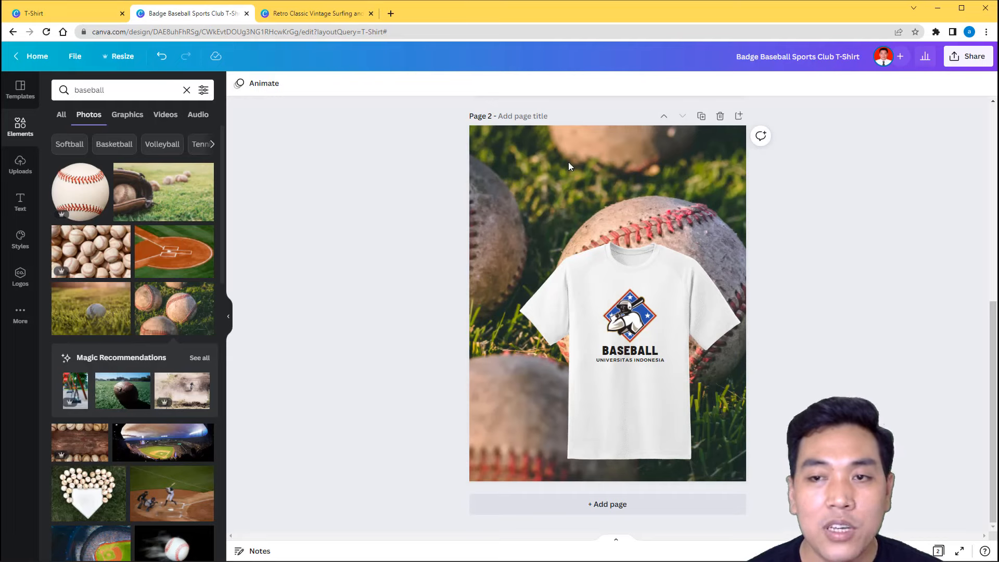
Duplicate the baseball logo with its two text lines from the T-shirt and place a slightly enlarged copy in page 2's upper-left corner.
scroll(804, 296, "up", 4)
scroll(799, 286, "down", 4)
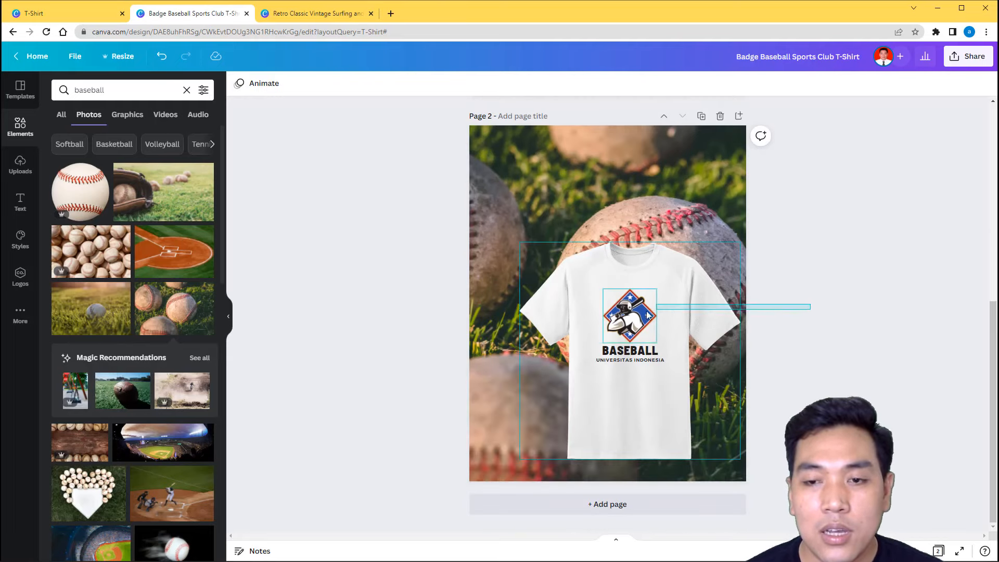
left_click(610, 366)
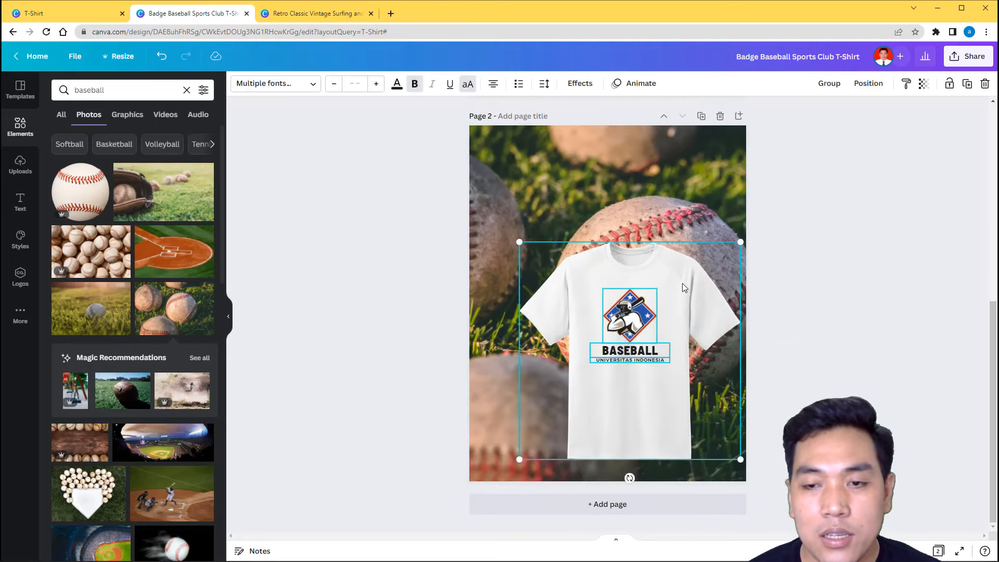
left_click(680, 280, "shift")
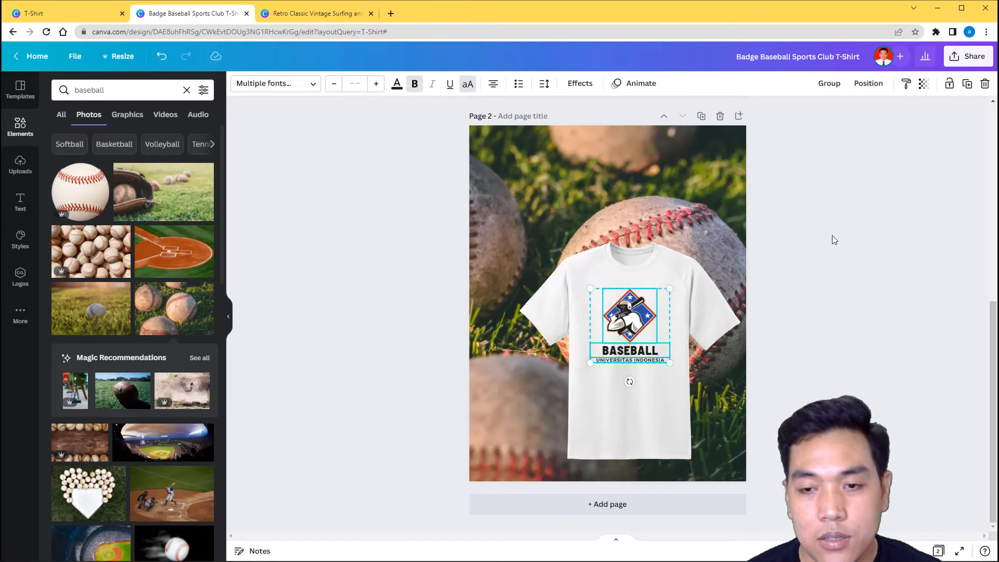
key("ctrl+d")
left_click_drag(636, 310, 529, 162)
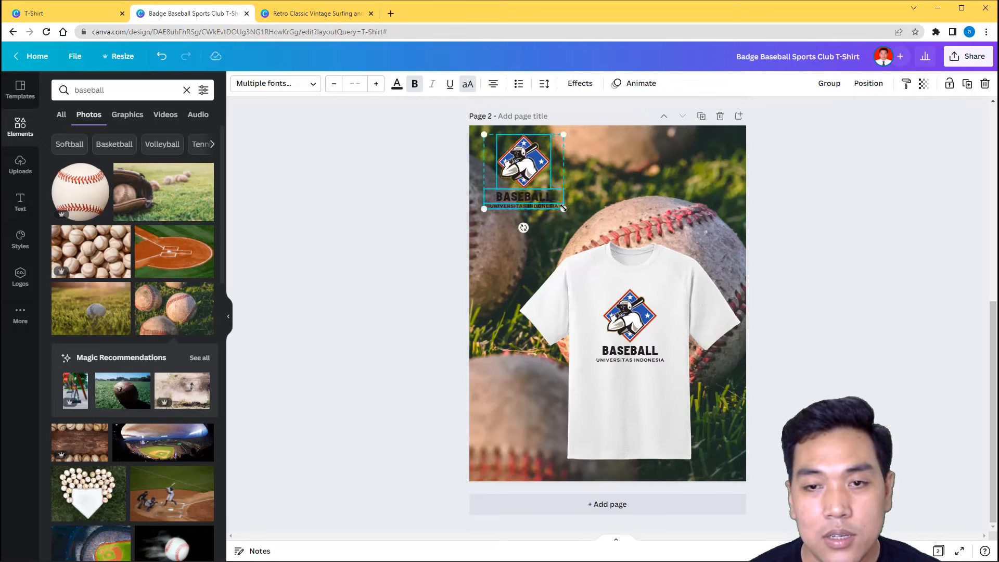
left_click_drag(563, 208, 581, 227)
left_click(821, 226)
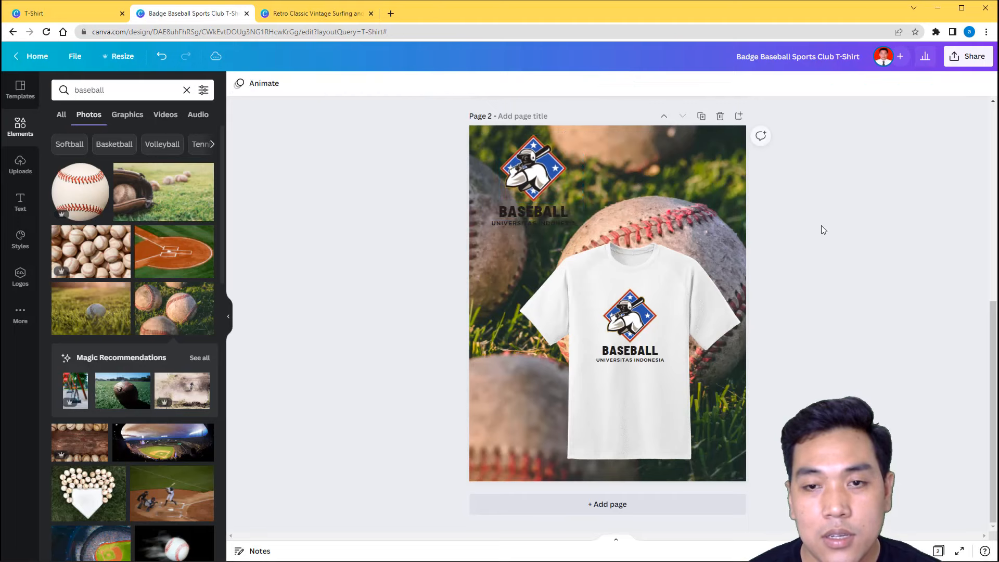
Fade the baseball photo behind the T-shirt on page 2 by lowering its transparency value to about 74.
left_click(699, 177)
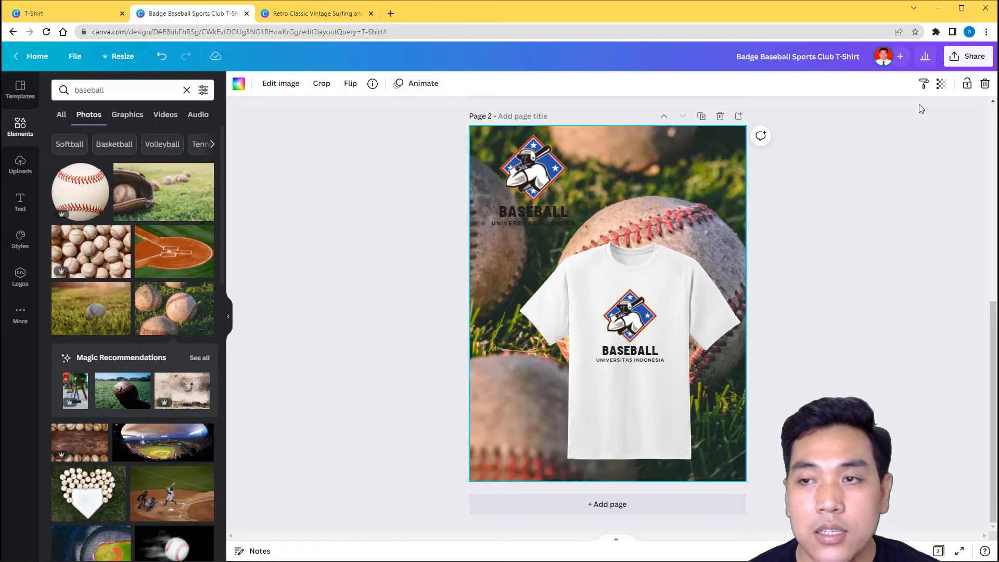
left_click(943, 84)
left_click_drag(916, 127, 904, 128)
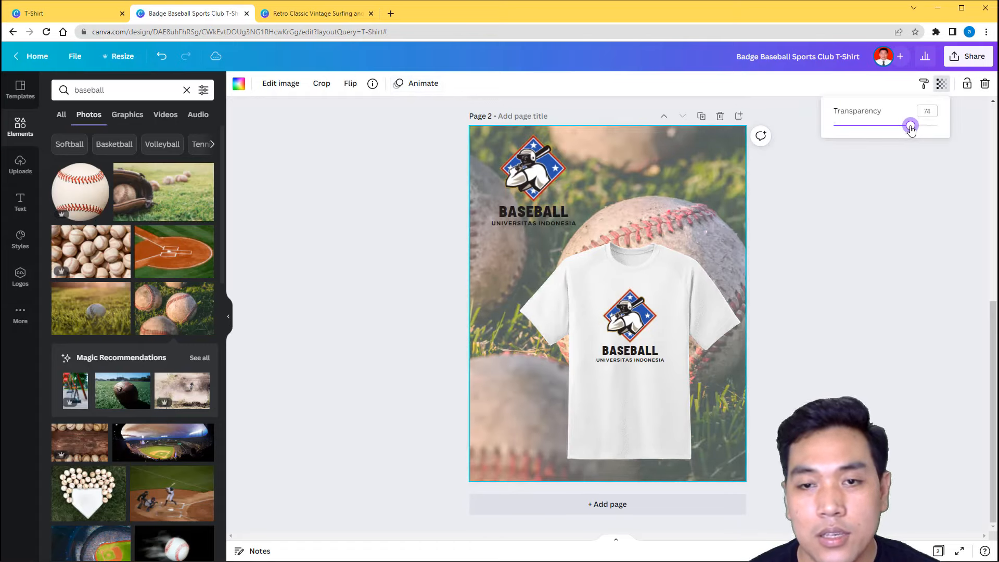
left_click(927, 220)
left_click(927, 246)
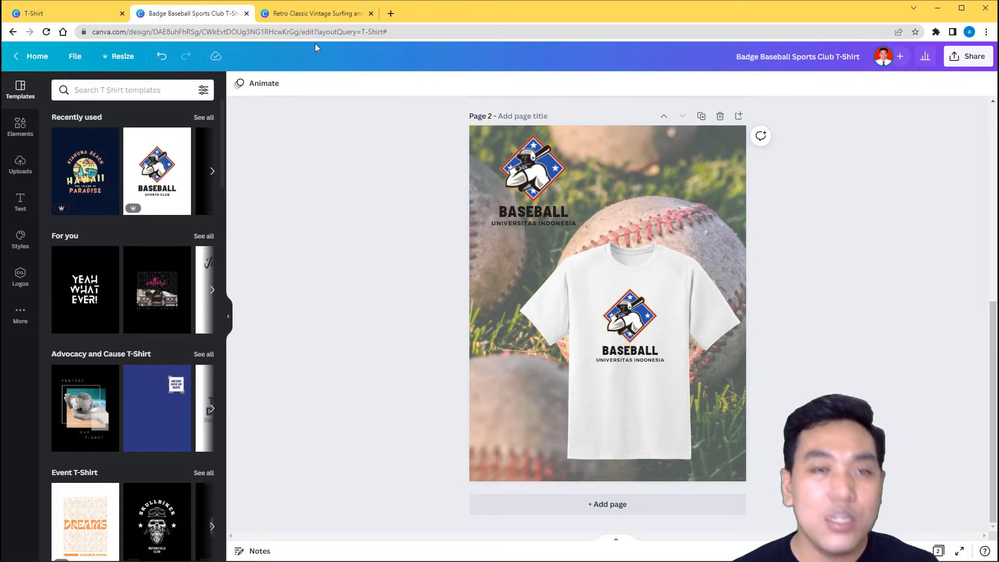
Switch to the Retro Classic Vintage Surfing and Beach T-Shirt design and check its arched heading.
left_click(317, 17)
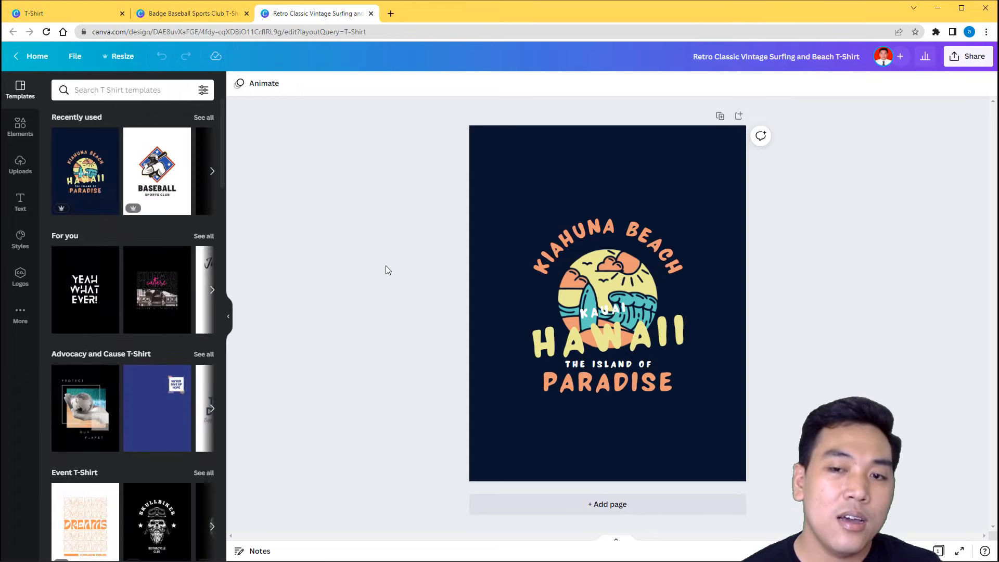
double_click(626, 233)
left_click(891, 260)
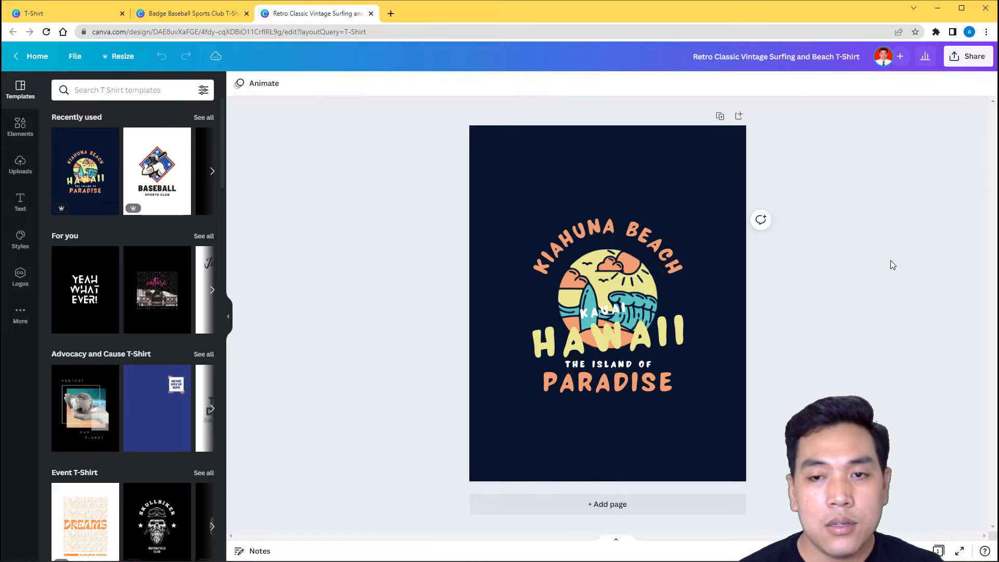
Search Google for "pantai lampung" in a new browser tab to find a beach name.
left_click(391, 14)
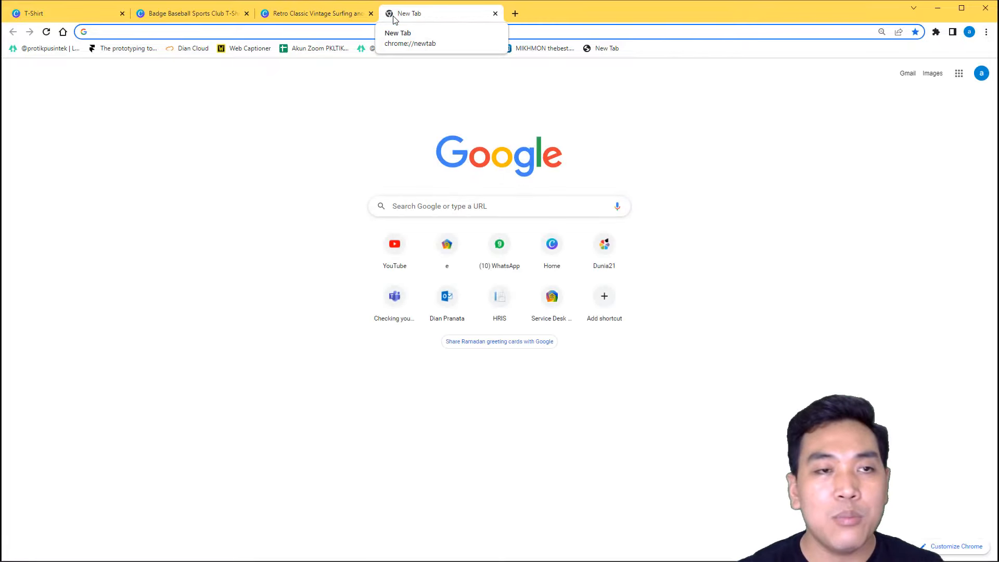
type("pant")
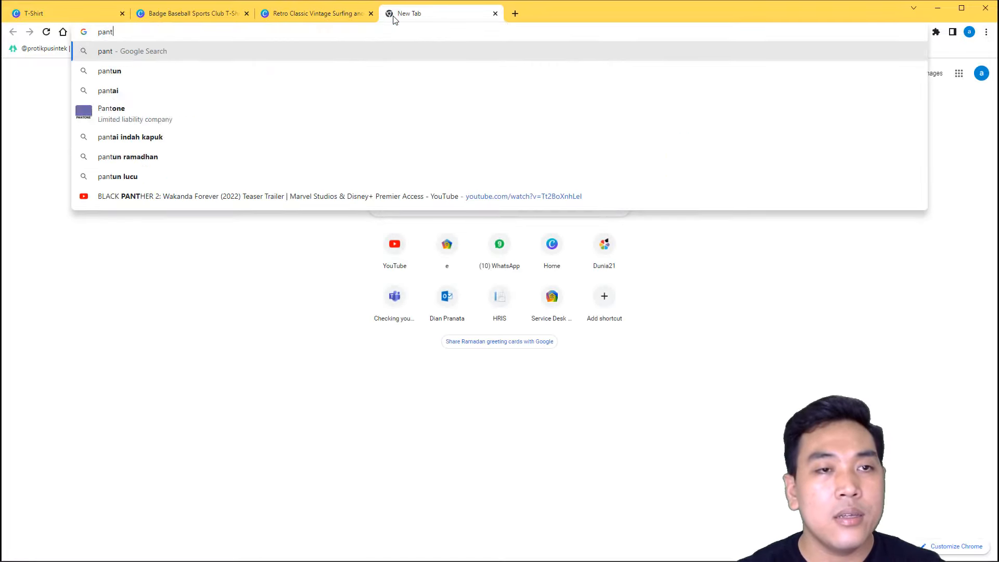
type("ai lampung")
key("Return")
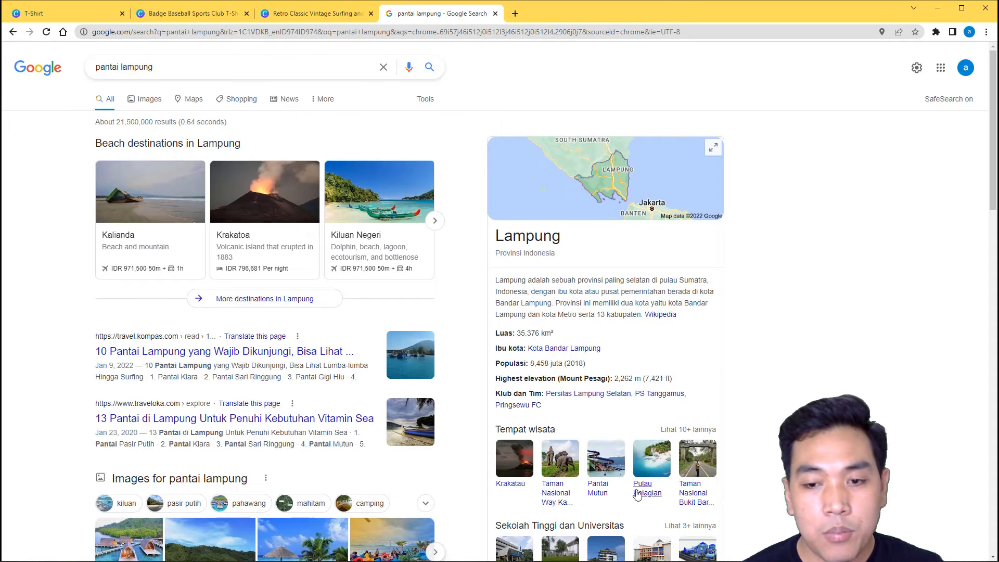
Return to the surfing T-shirt design and replace "KIAHUNA" with "MUTUN" in the arched heading.
left_click(323, 16)
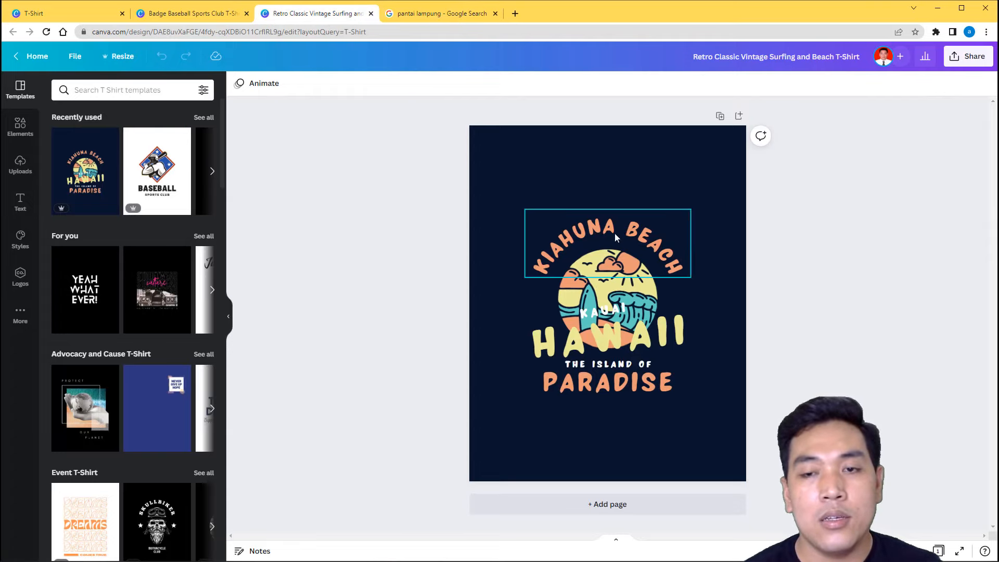
left_click(570, 236)
left_click(570, 234)
left_click(651, 227)
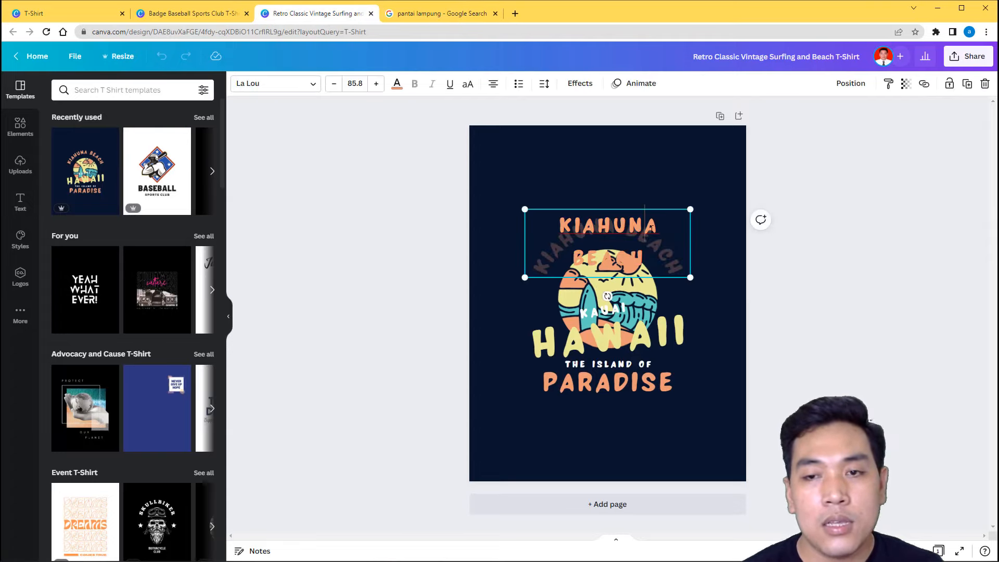
double_click(607, 224)
type("MUTU")
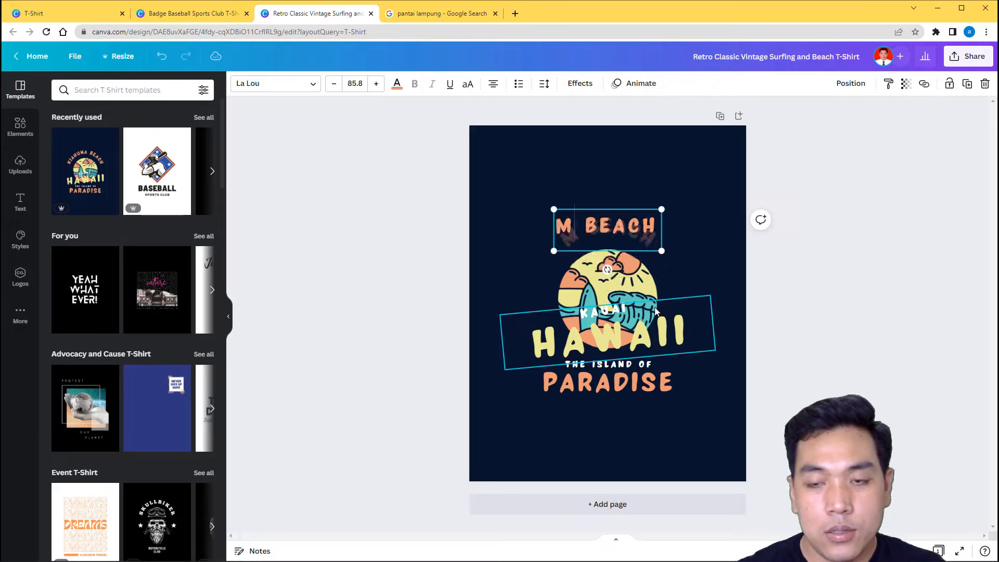
type("N")
left_click(810, 259)
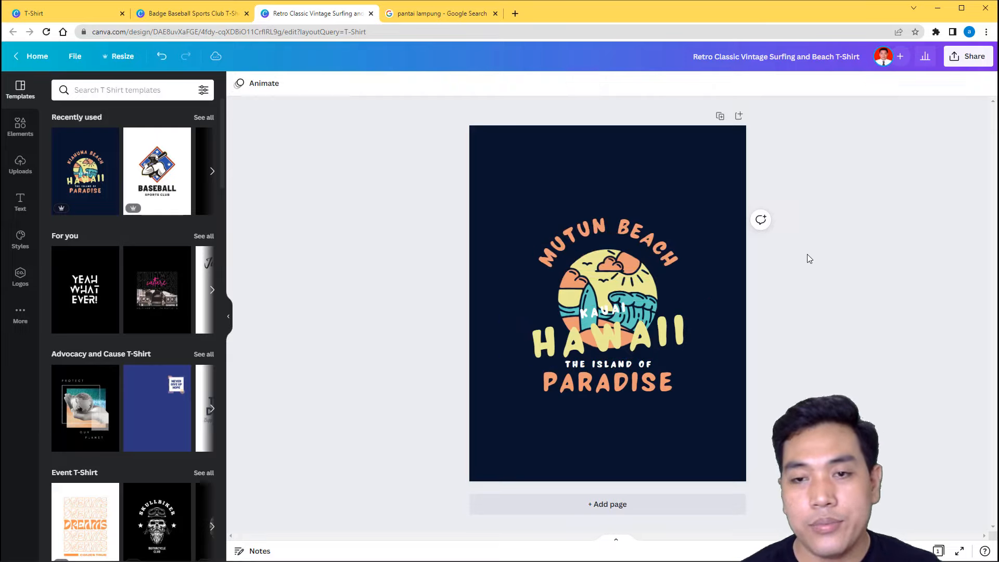
left_click(615, 339)
left_click(615, 339)
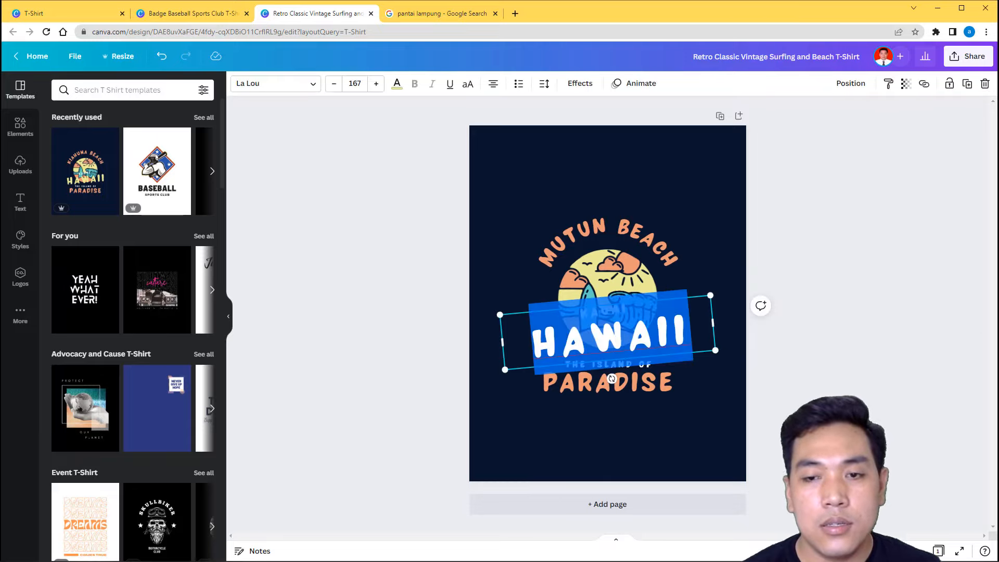
left_click(911, 321)
Replace the small slanted text "KAUAI" over the beach illustration with "LAMPUNG".
left_click(608, 305)
left_click(609, 305)
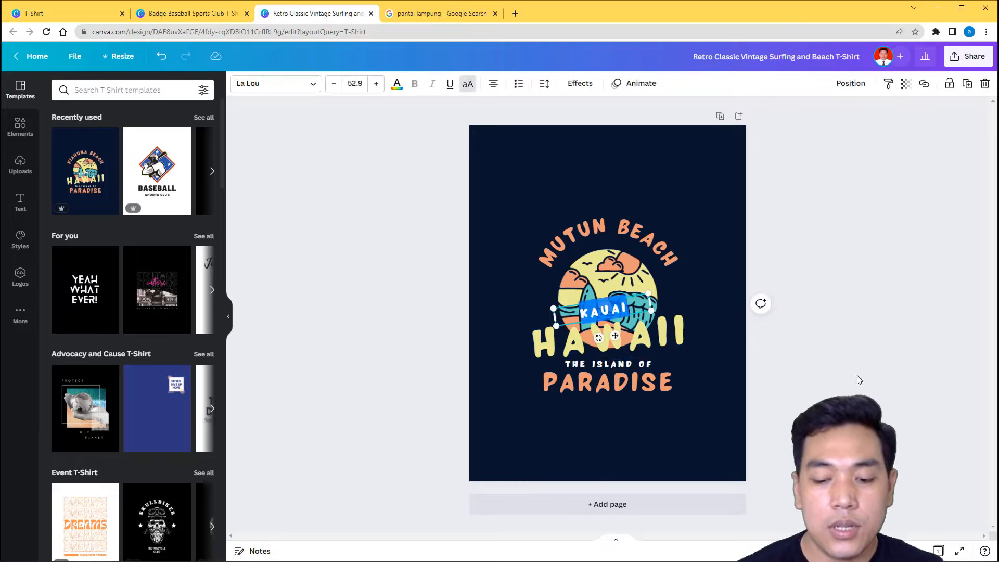
type("LAMPUNG")
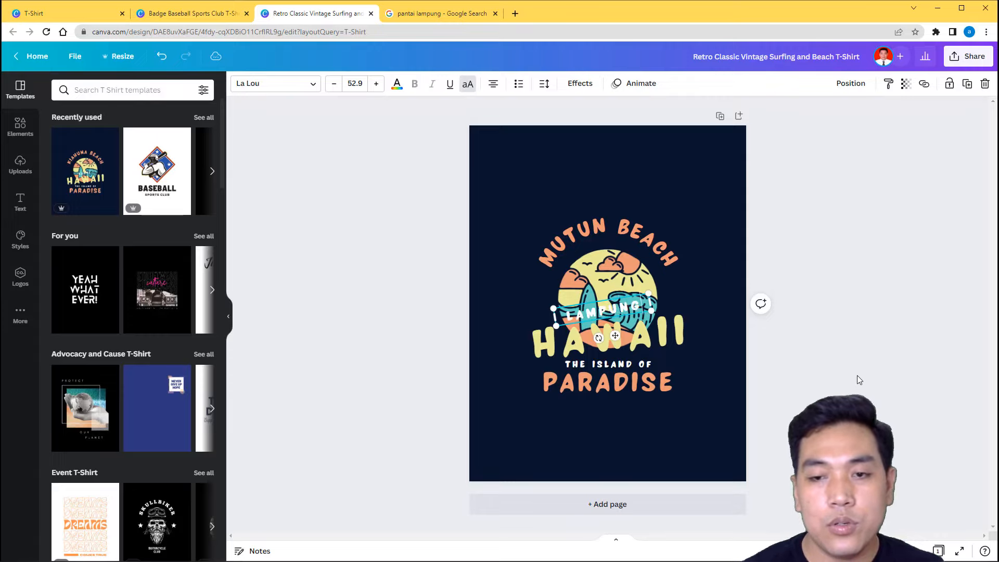
left_click(830, 355)
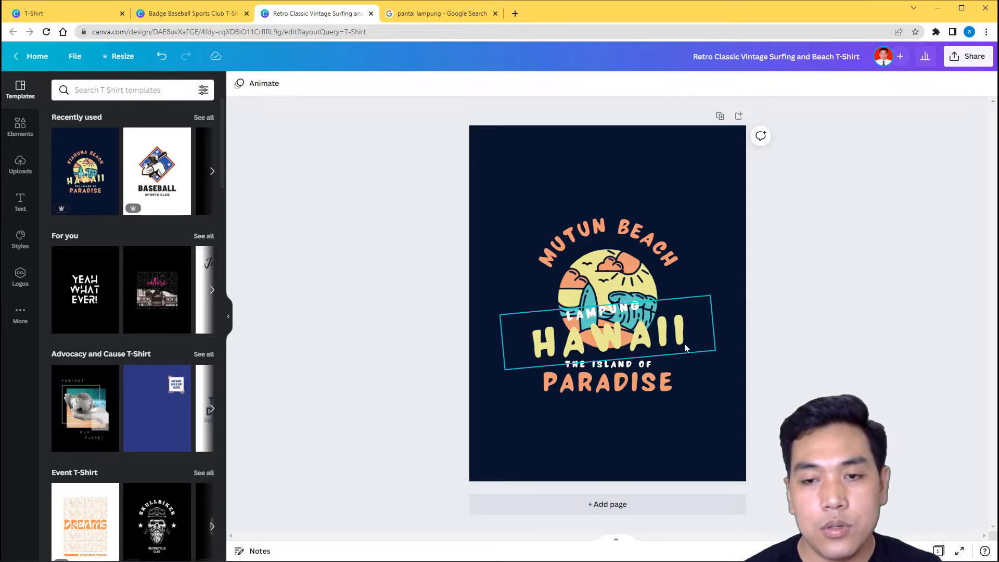
Replace the large slanted yellow text "HAWAII" with "MUTUN".
double_click(666, 338)
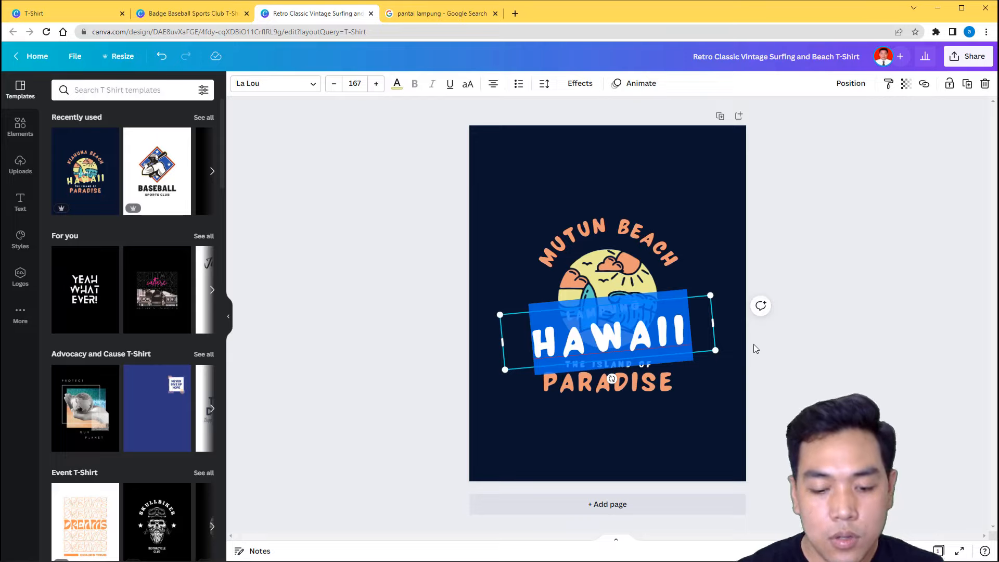
type("MUTUN")
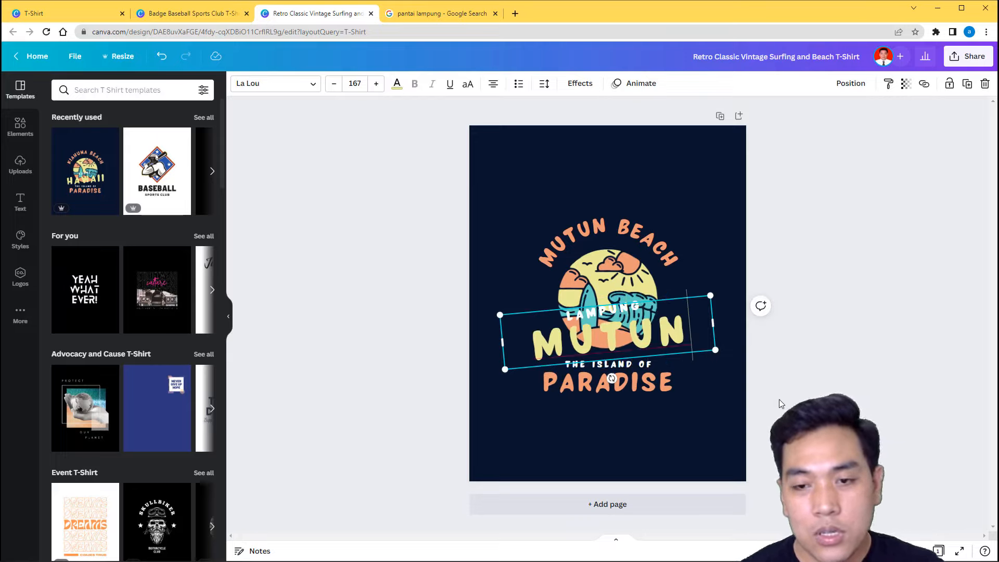
left_click(717, 406)
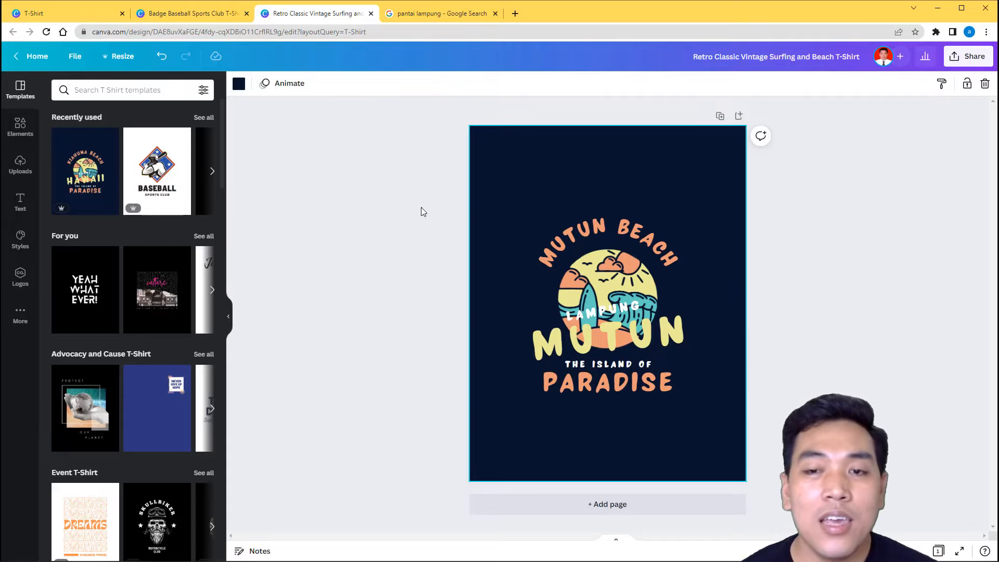
Enlarge the beach illustration and all its text lines together to about 12.9 wide by 11 high.
left_click_drag(403, 198, 726, 439)
left_click_drag(717, 398, 738, 413)
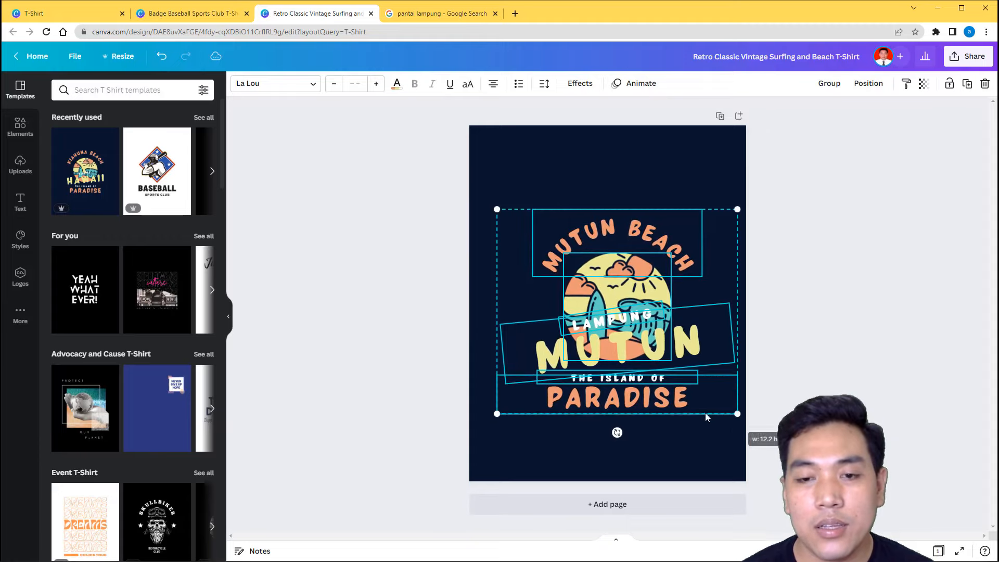
left_click_drag(497, 207, 486, 188)
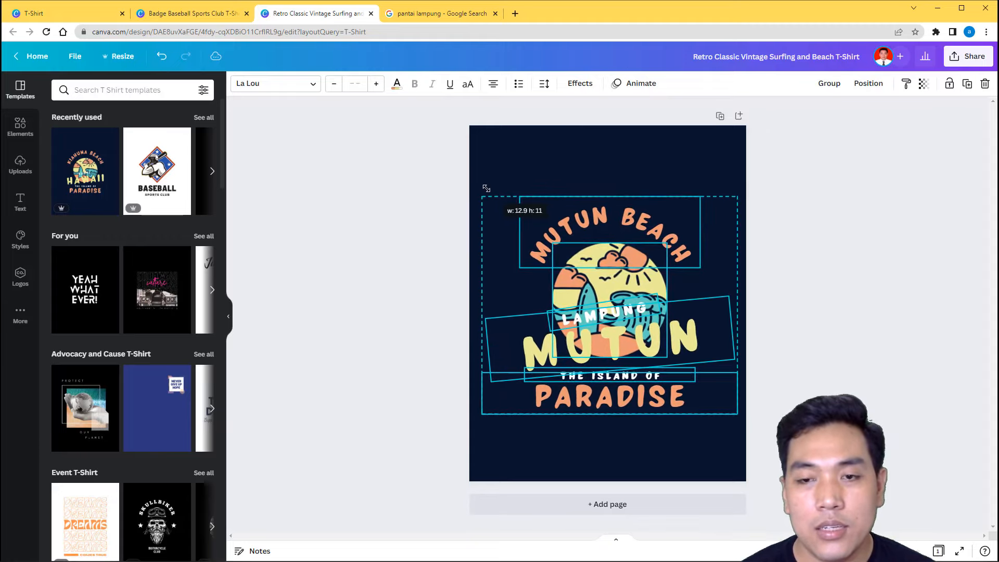
left_click(757, 255)
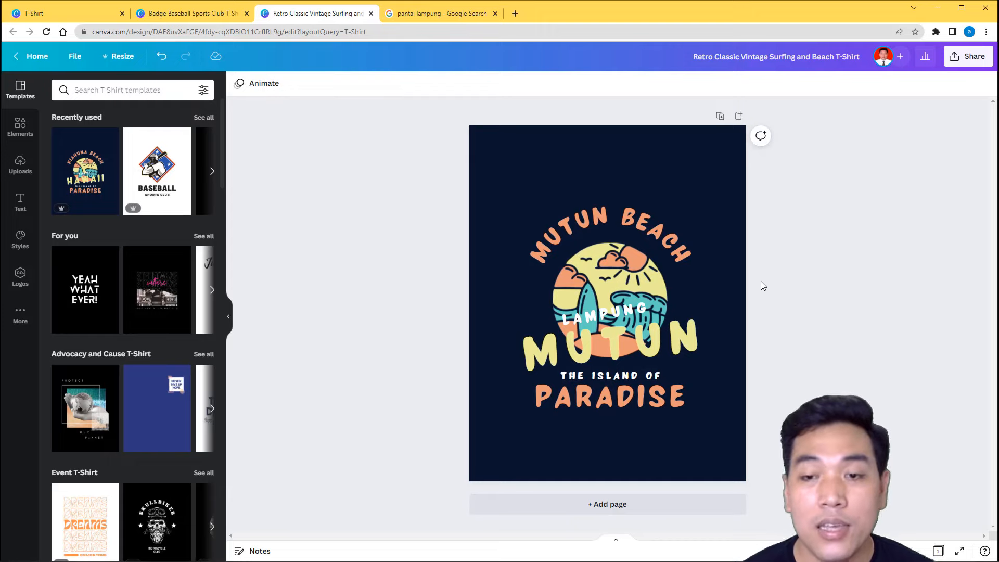
Move the whole beach artwork with its text slightly up and to the left so it is centered horizontally on the page.
left_click_drag(384, 182, 684, 427)
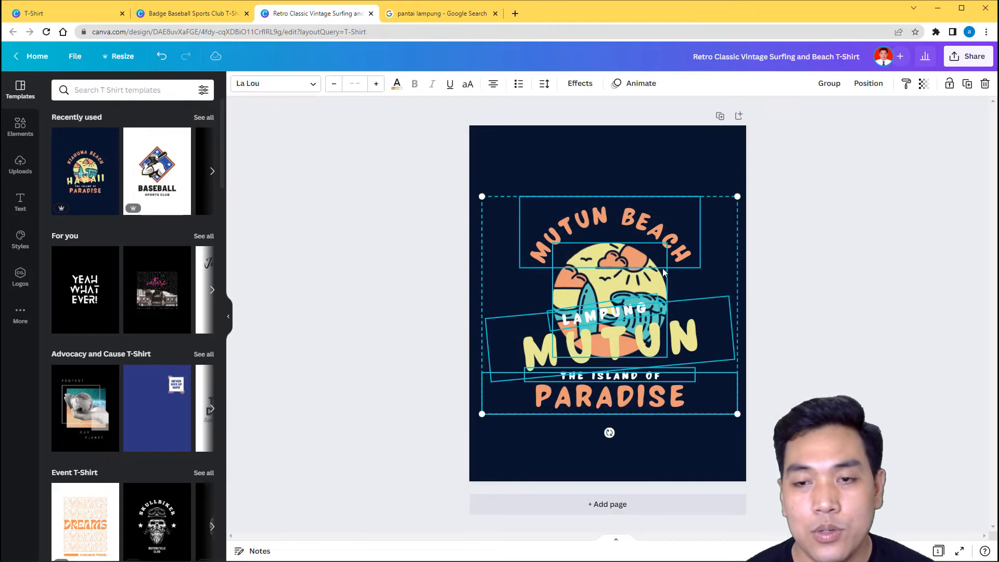
left_click_drag(634, 289, 644, 277)
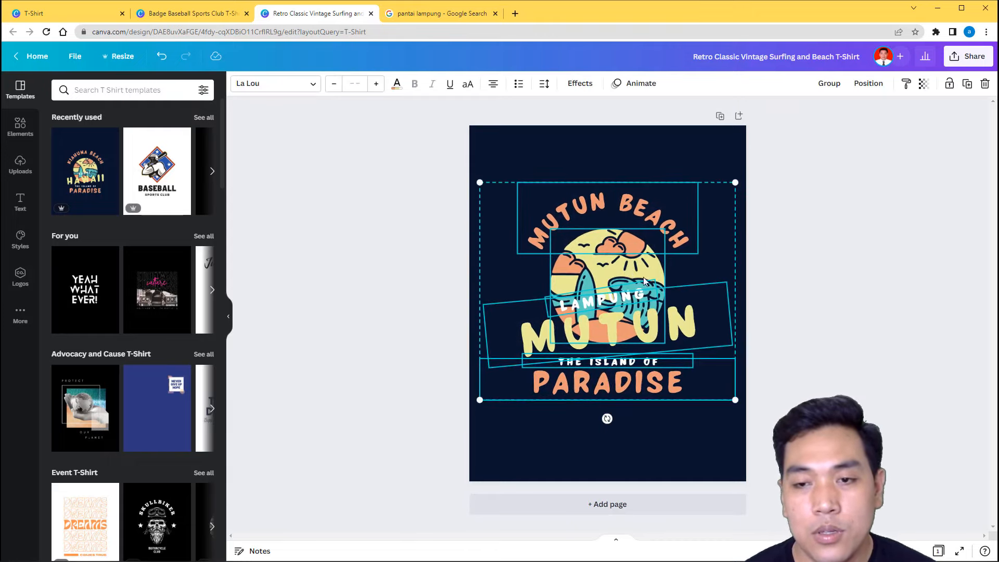
left_click(785, 282)
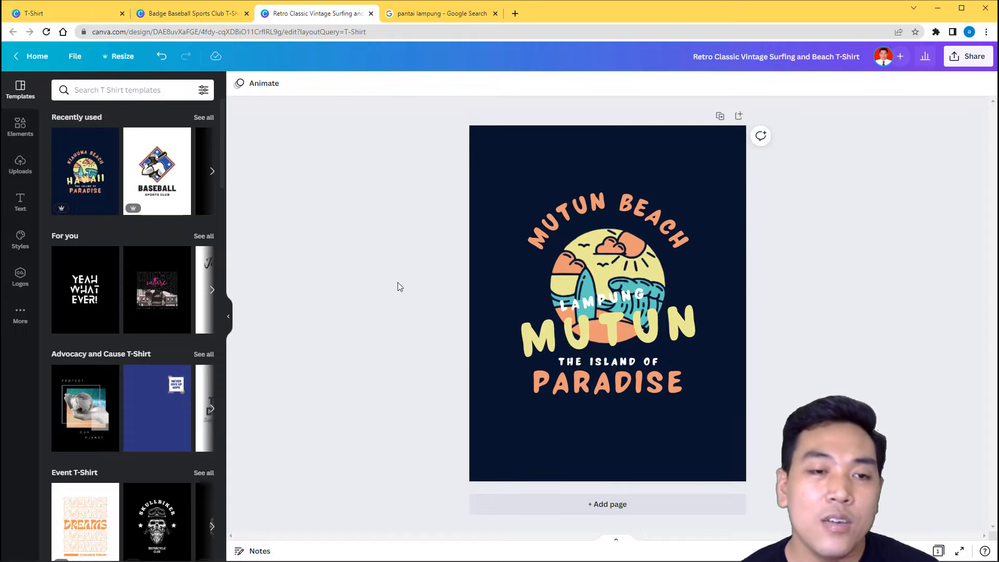
Add a second page to the beach design and browse the elements library for "tshirt" images.
left_click(629, 503)
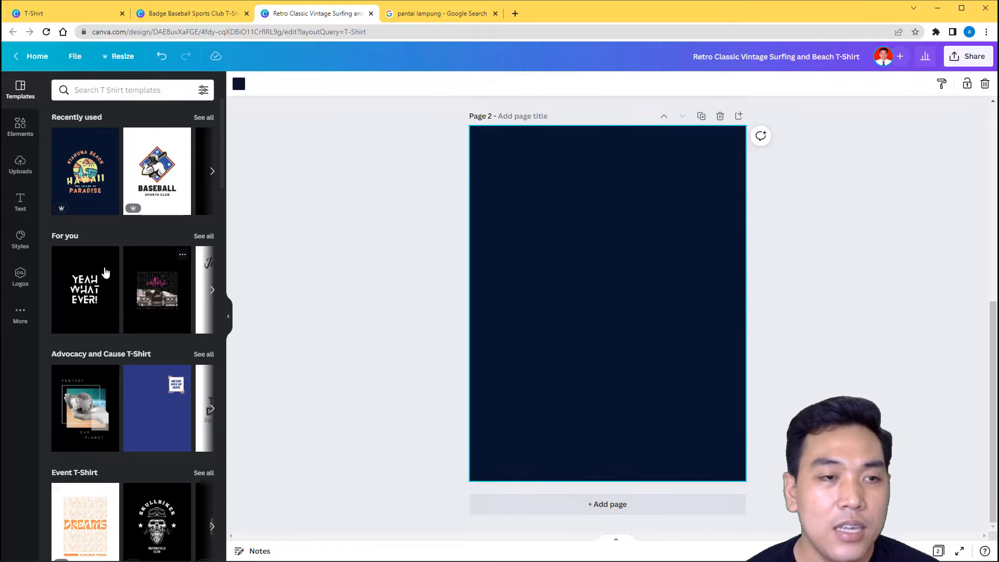
left_click(26, 130)
left_click(110, 92)
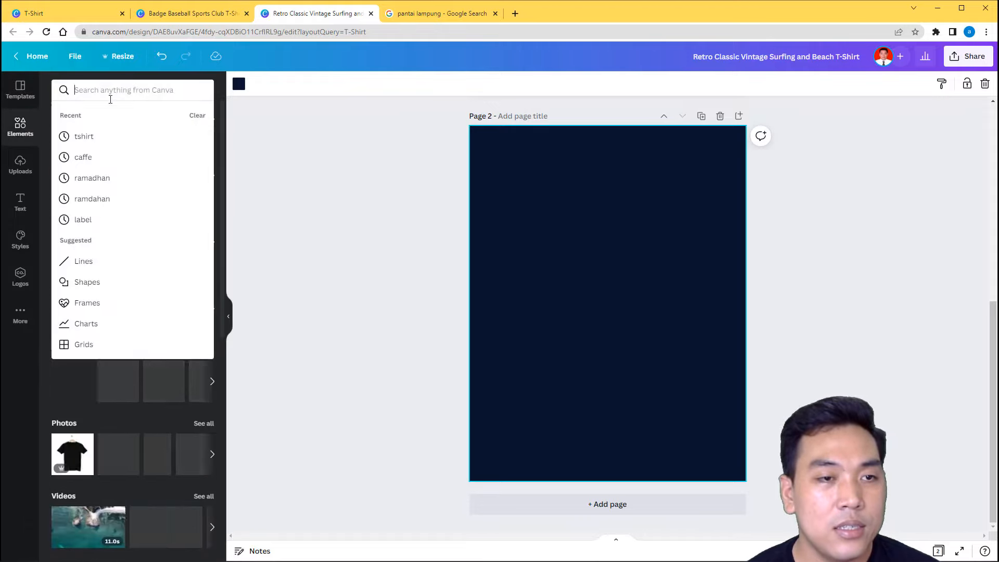
left_click(100, 136)
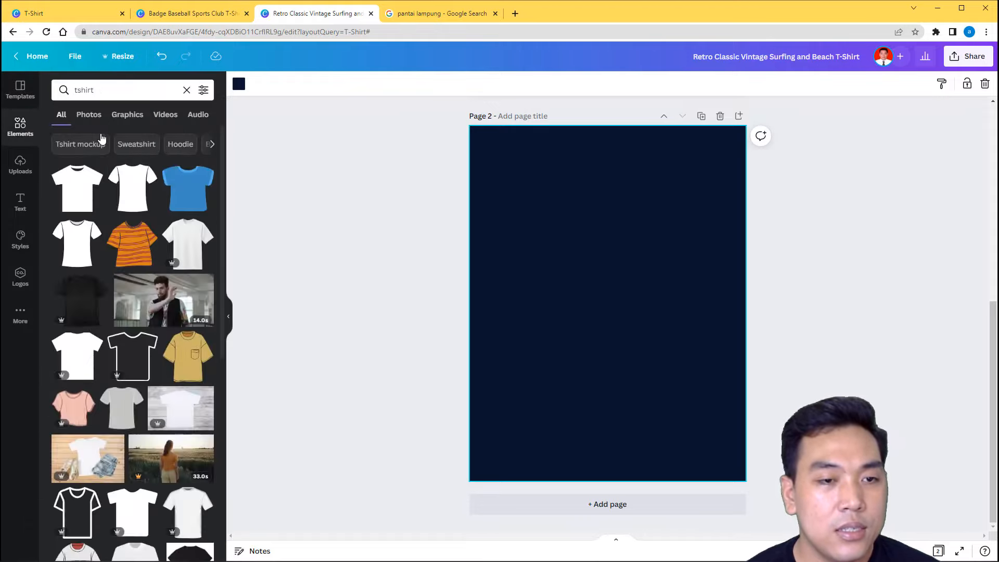
scroll(129, 253, "down", 7)
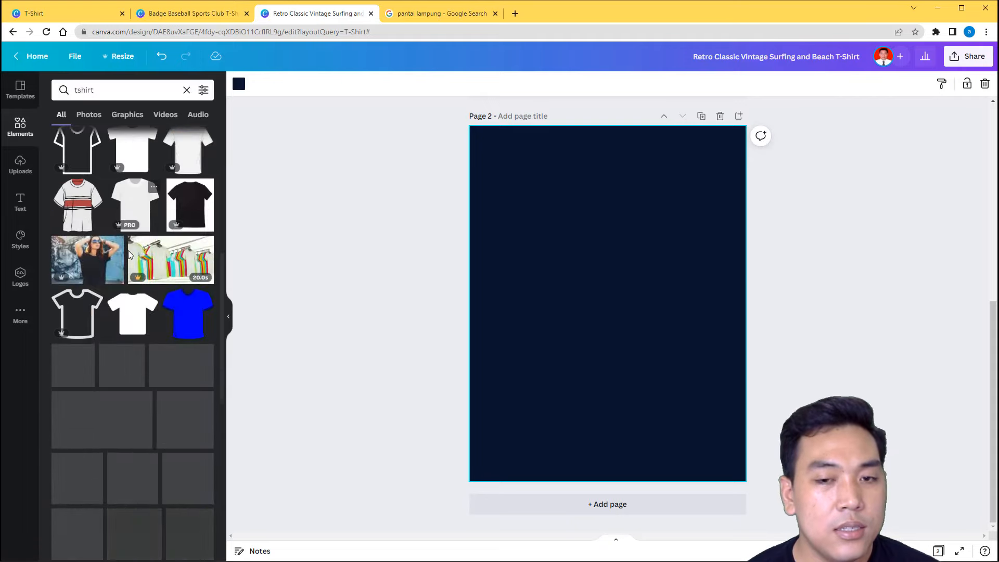
scroll(128, 252, "down", 3)
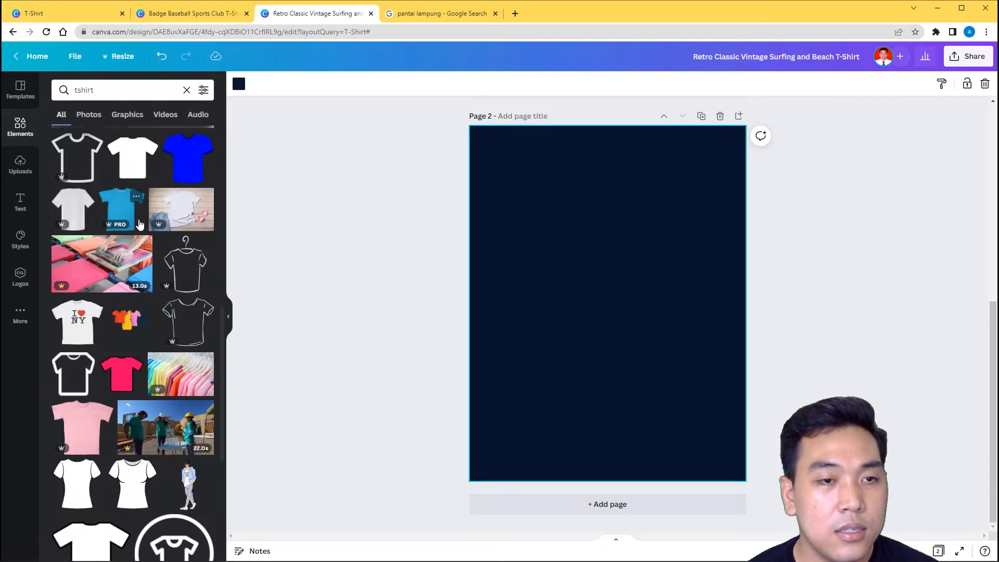
scroll(139, 218, "down", 4)
scroll(137, 229, "up", 10)
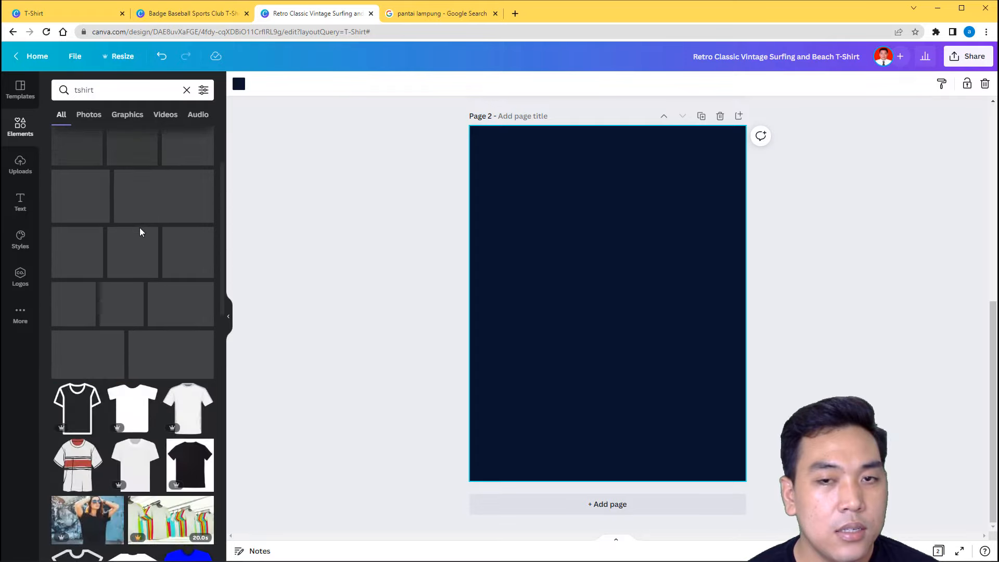
scroll(140, 227, "up", 2)
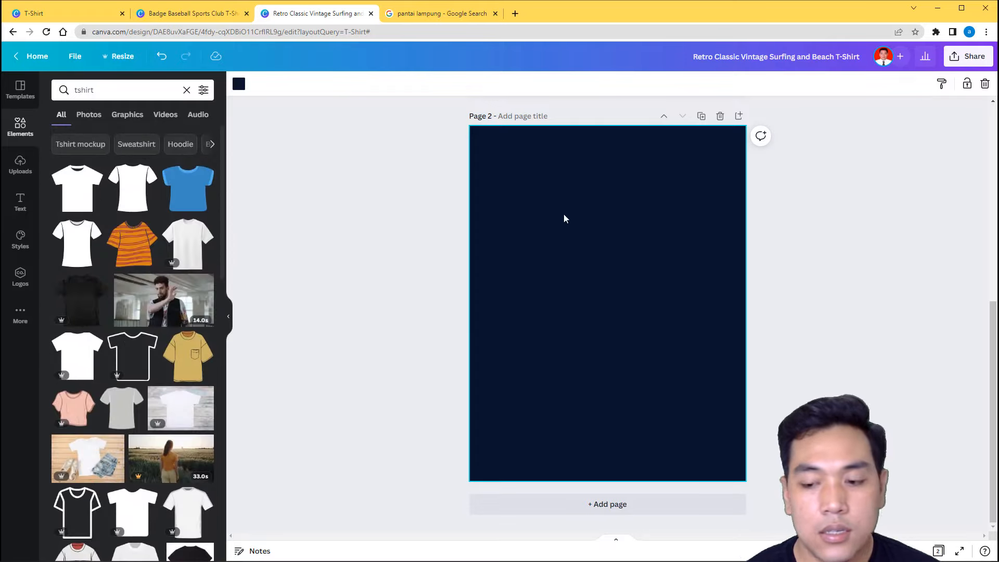
Clear the navy background from page 2 and insert the photo of a white T-shirt with denim shorts on light wooden planks.
key("Delete")
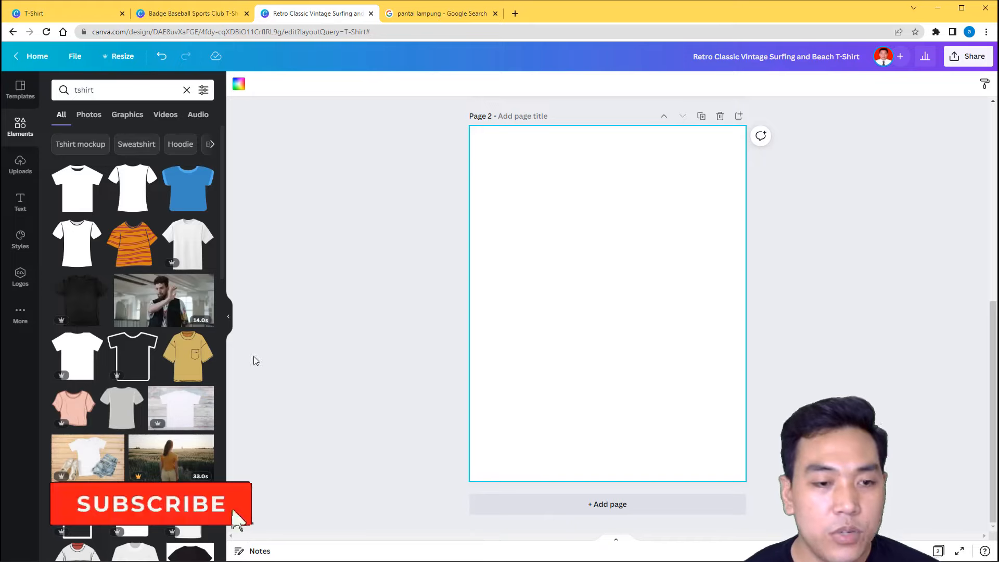
scroll(185, 418, "down", 10)
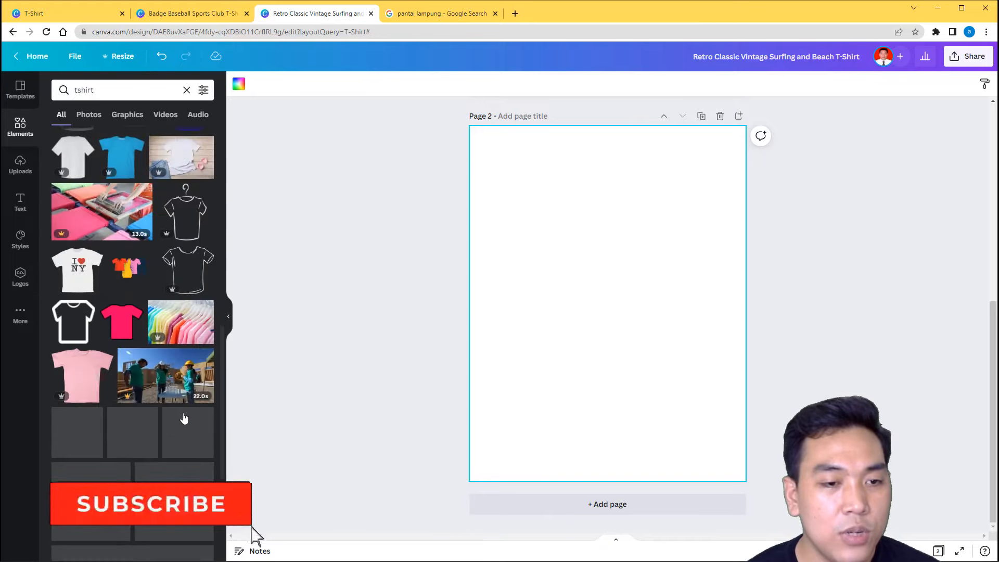
scroll(185, 414, "down", 8)
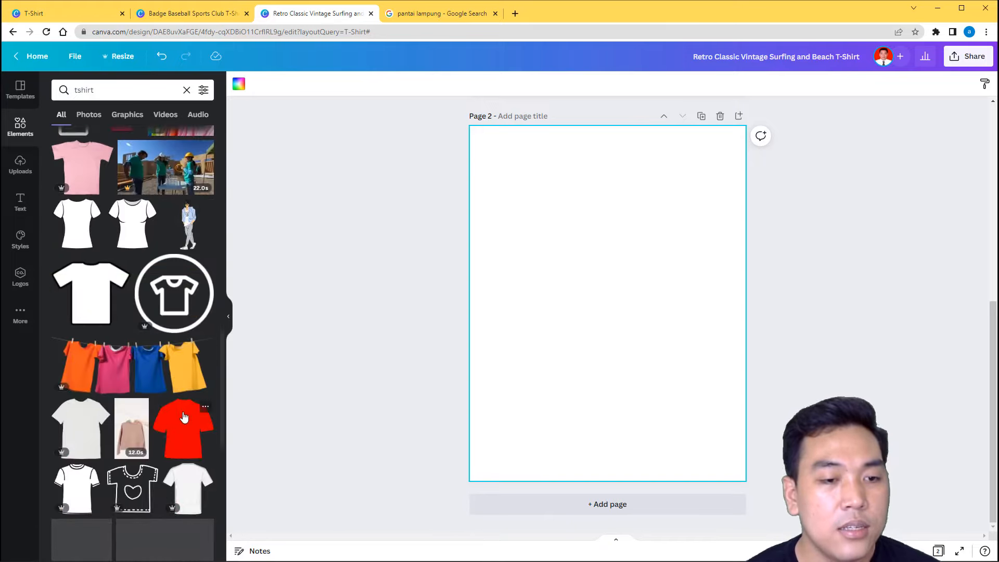
scroll(184, 415, "down", 4)
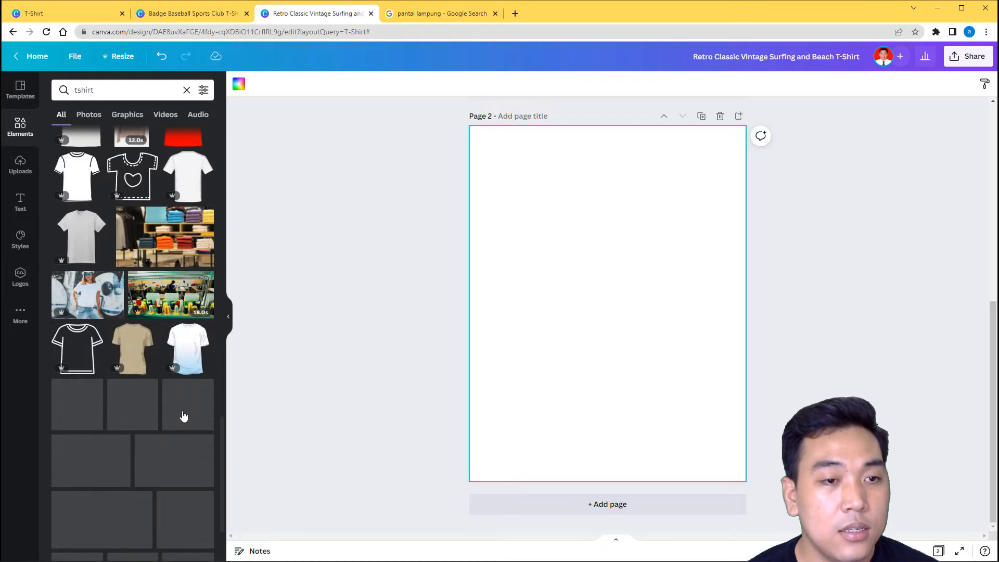
scroll(184, 415, "down", 4)
scroll(184, 414, "down", 7)
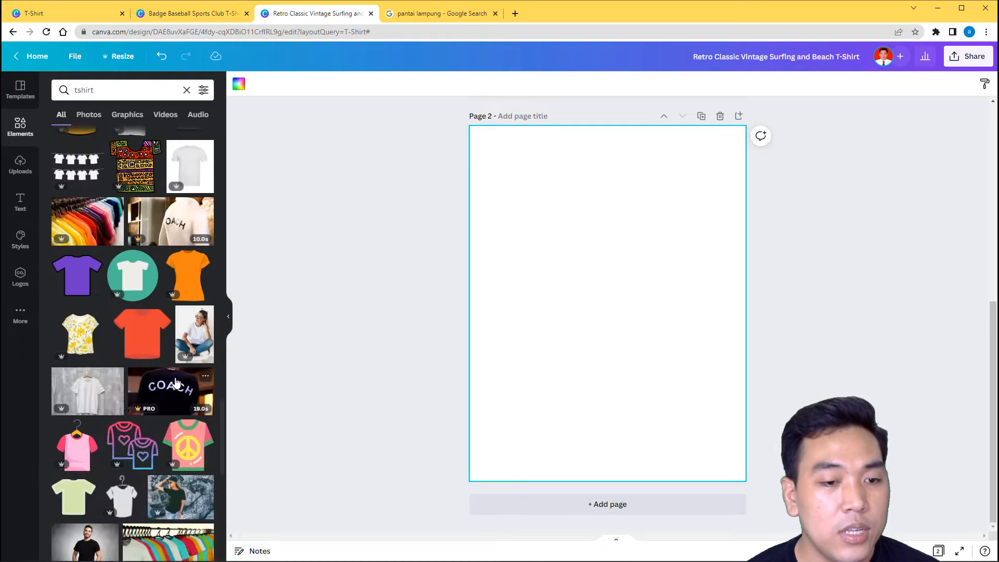
scroll(175, 384, "down", 1)
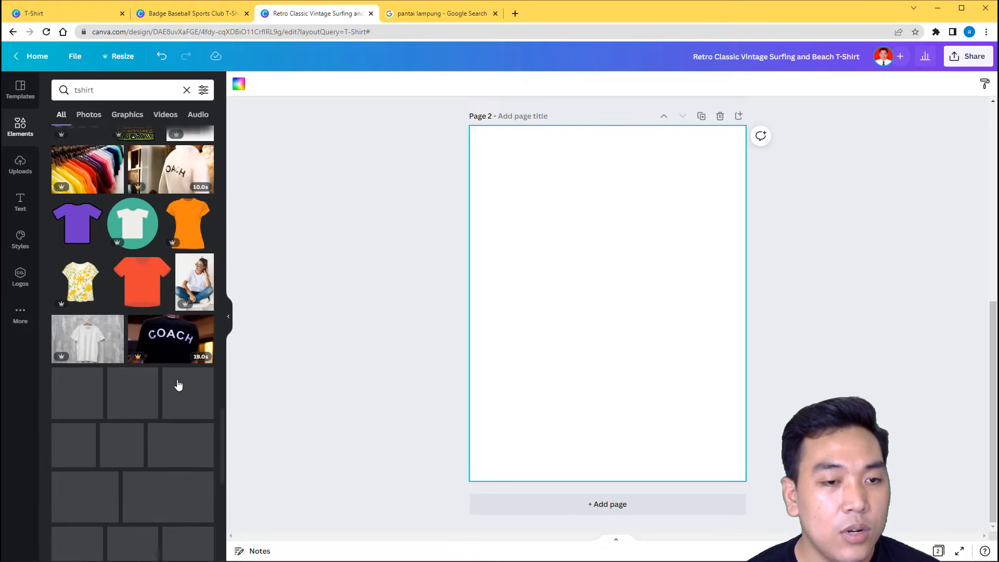
scroll(178, 384, "down", 4)
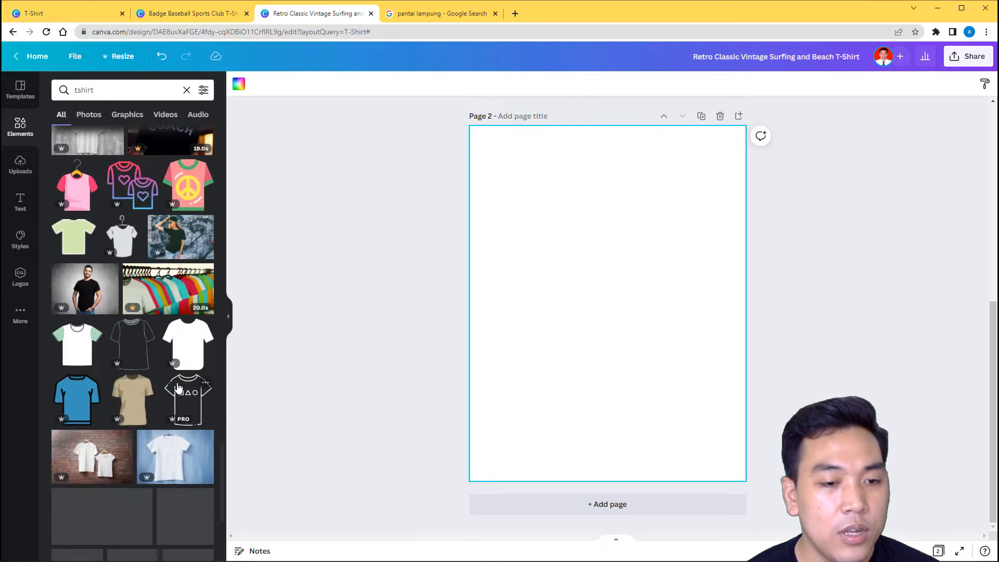
scroll(178, 387, "down", 1)
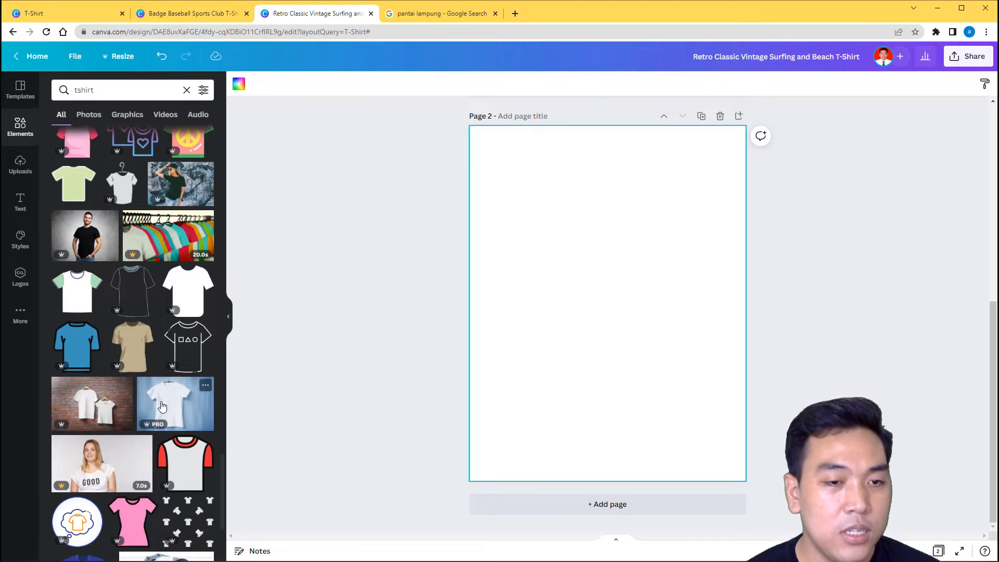
scroll(152, 406, "down", 3)
scroll(113, 348, "down", 2)
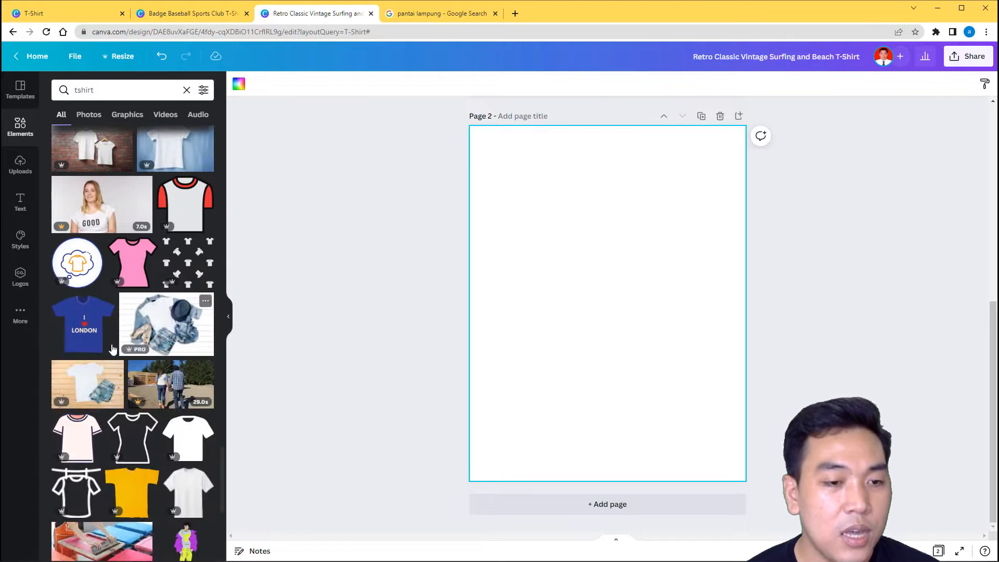
left_click(88, 383)
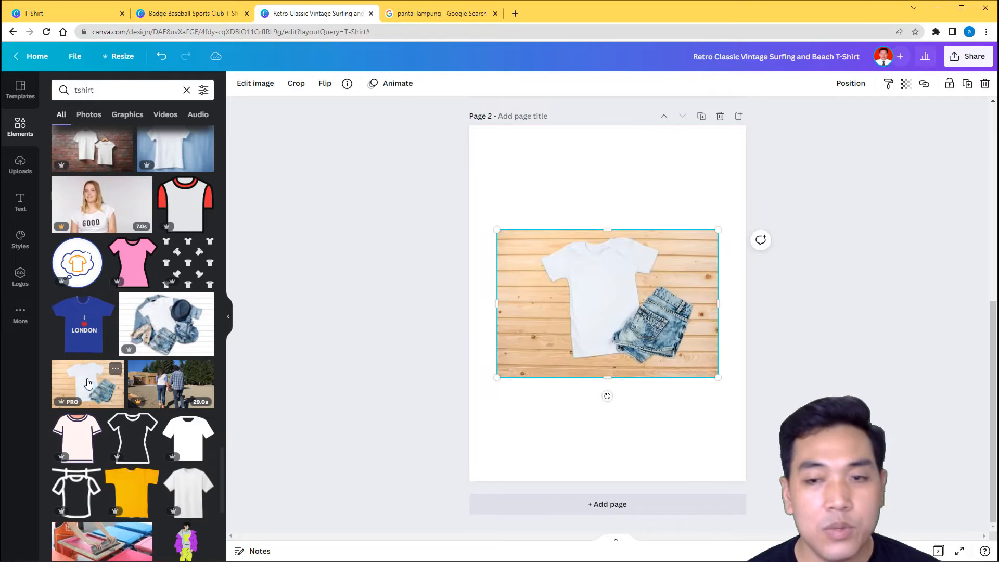
Enlarge the T-shirt photo to about 27.4 by 18.3 so it covers page 2, and shift it to center the shirt.
left_click_drag(497, 230, 437, 67)
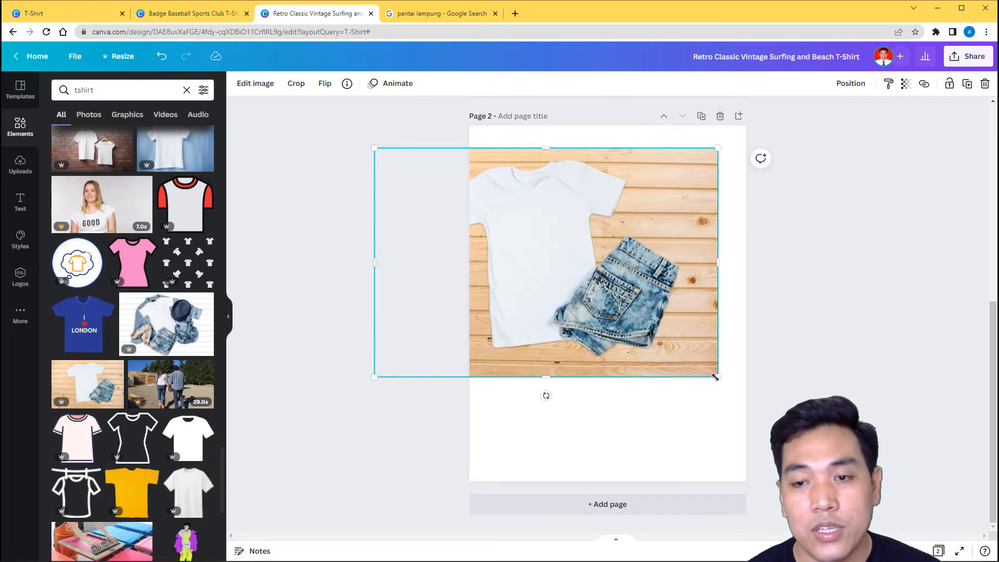
left_click_drag(716, 376, 883, 486)
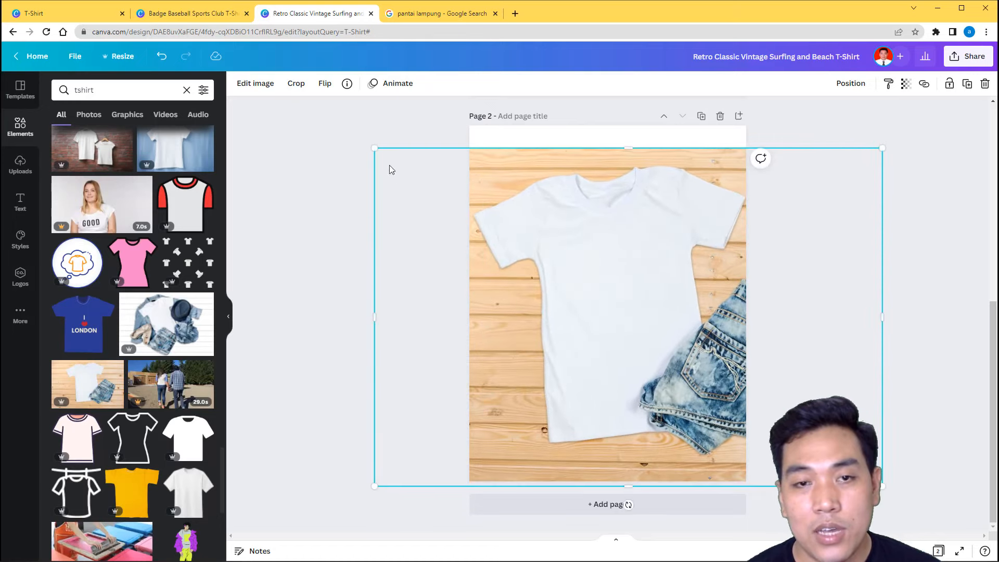
left_click_drag(372, 146, 353, 100)
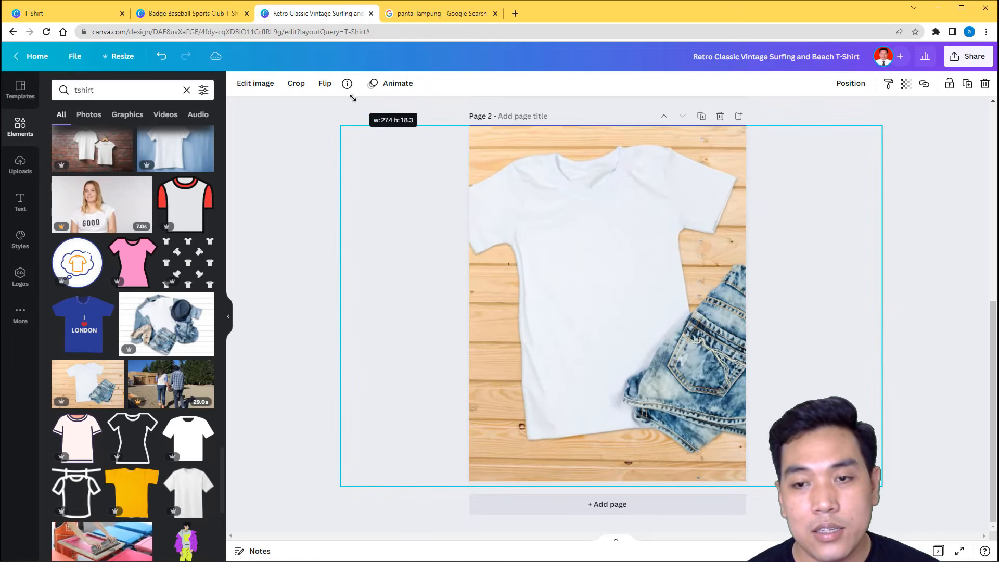
left_click_drag(572, 319, 579, 315)
left_click(922, 386)
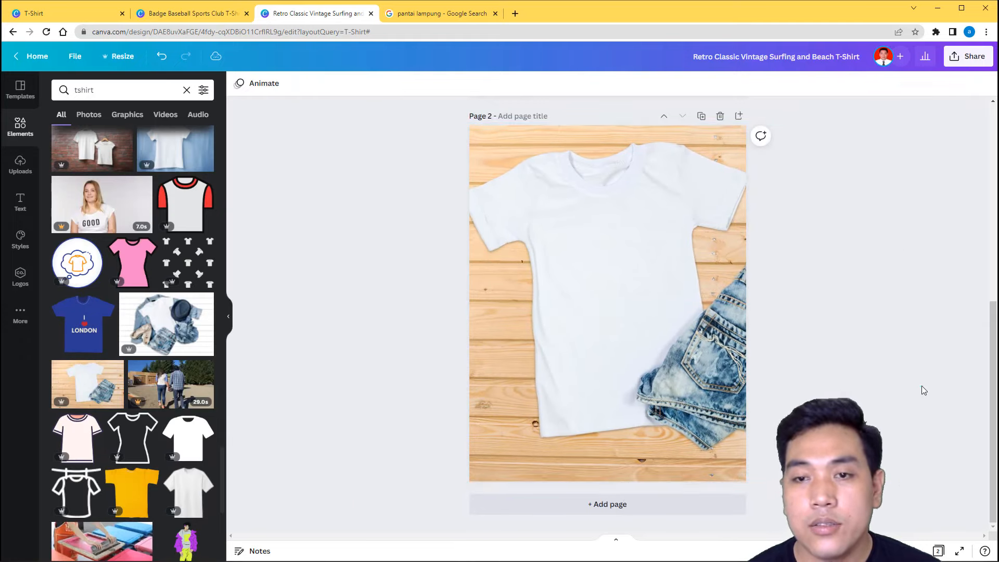
Copy the complete Mutun Beach artwork with all its text from page 1 onto the T-shirt photo on page 2.
scroll(831, 388, "up", 7)
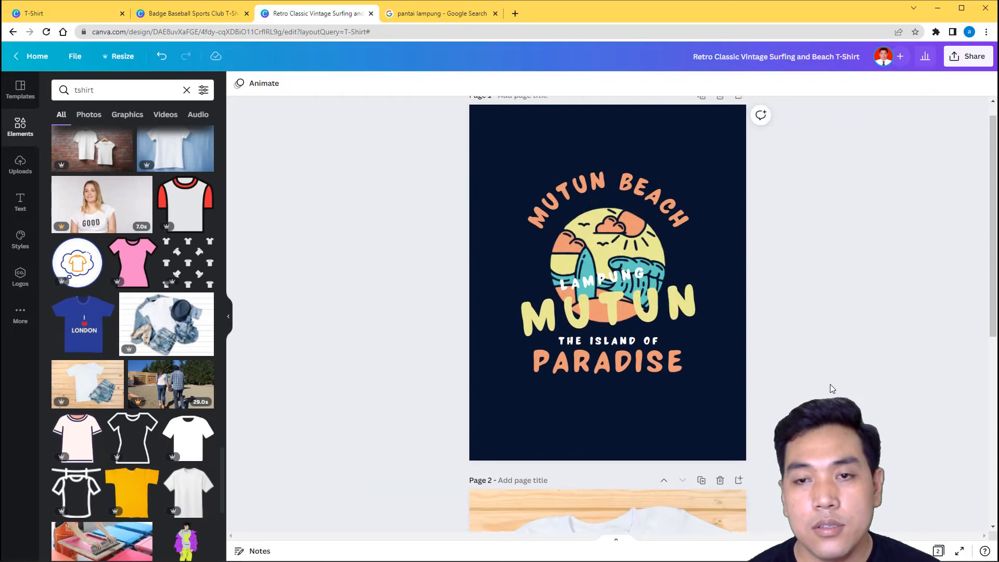
scroll(830, 383, "down", 1)
scroll(722, 306, "up", 1)
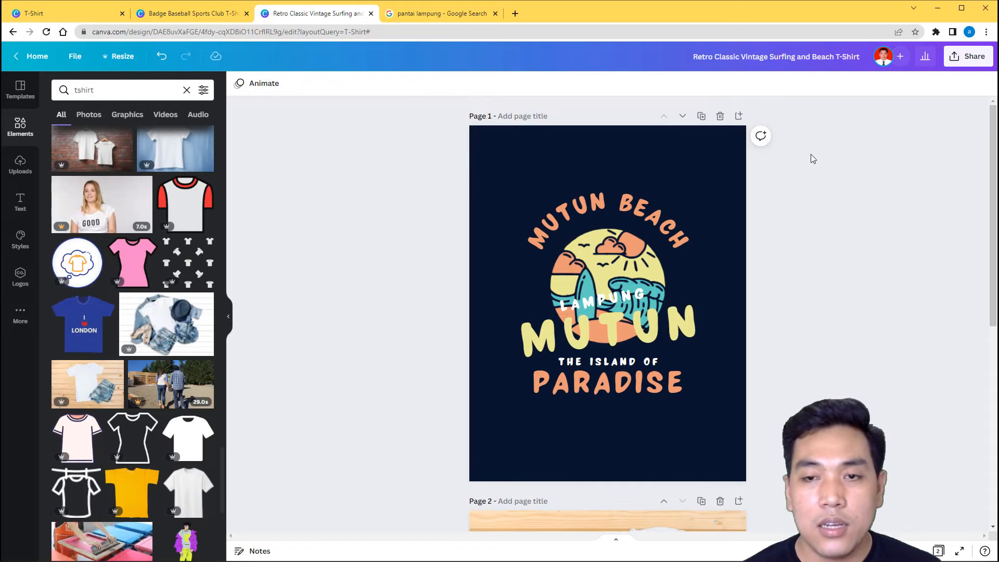
left_click_drag(699, 210, 528, 409)
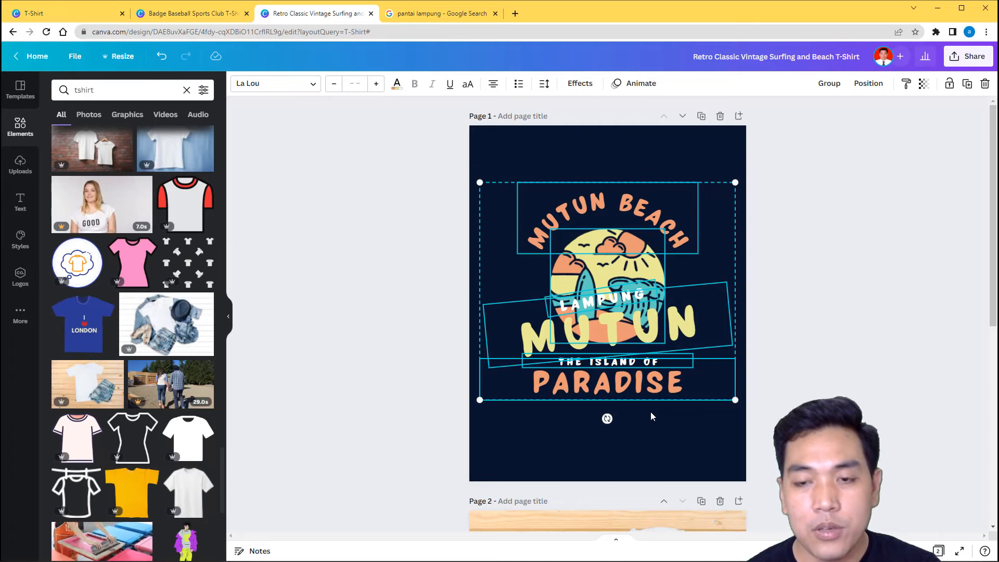
scroll(651, 411, "down", 6)
left_click(710, 357)
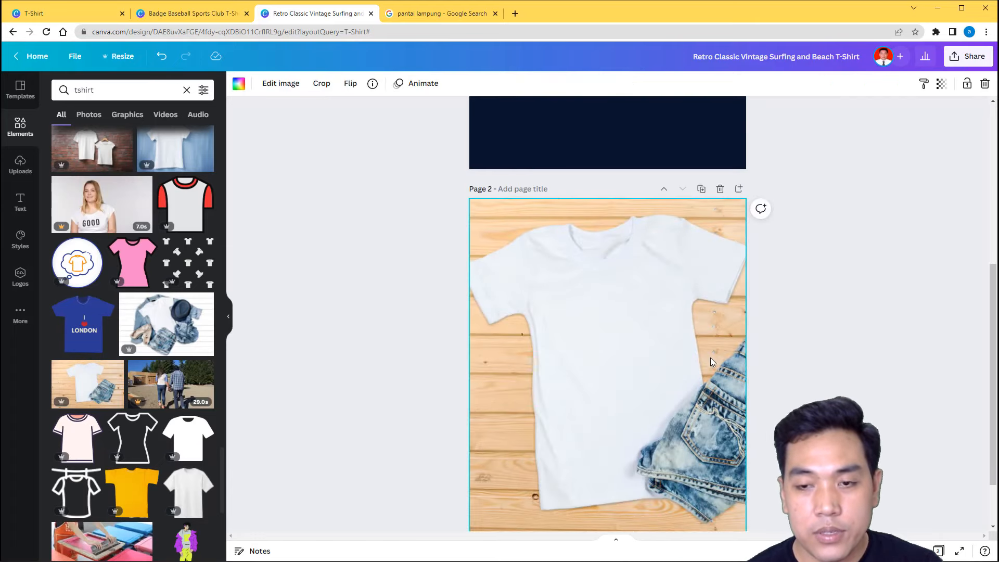
key("ctrl+v")
Shrink the copied artwork and tilt it counterclockwise, placing it on the white shirt's chest.
left_click_drag(735, 467, 627, 385)
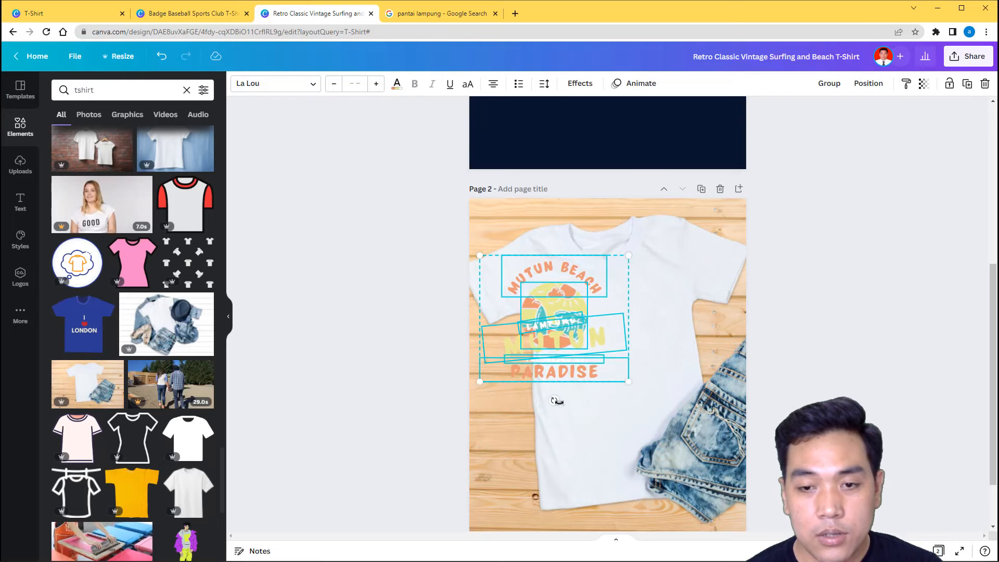
left_click_drag(555, 402, 569, 402)
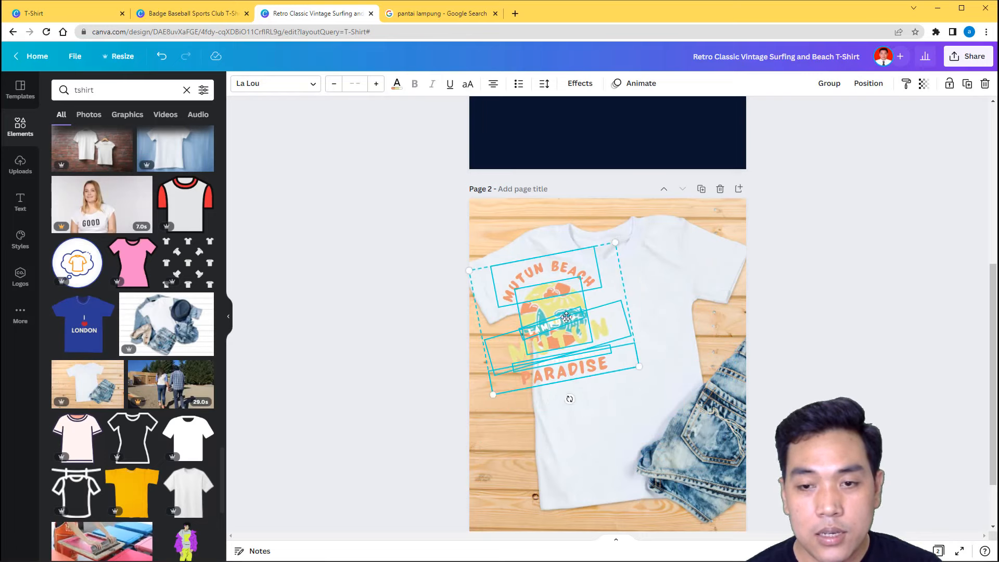
left_click_drag(566, 317, 607, 335)
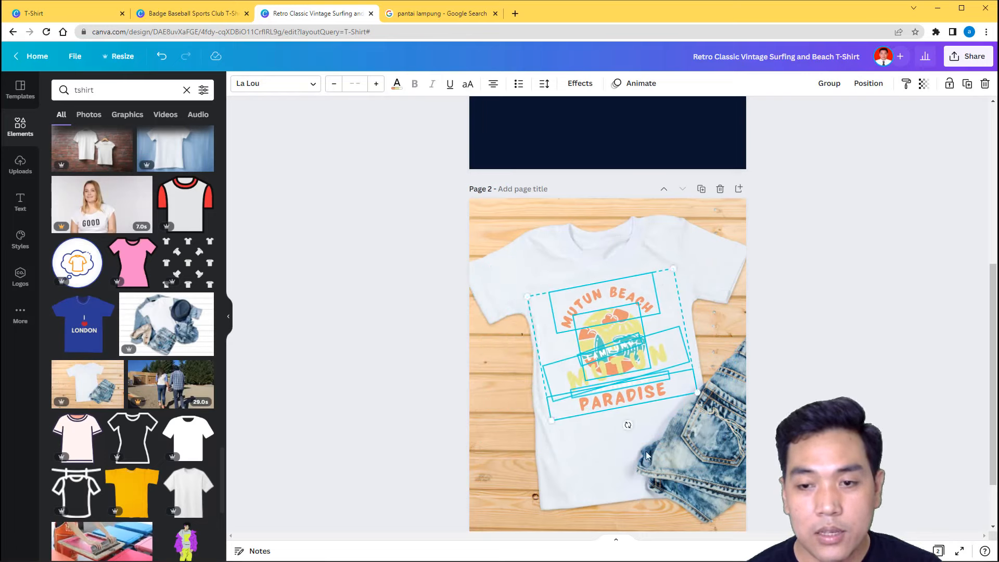
Reduce the artwork's tilt to match the shirt, shrink it slightly more and center it on the chest.
left_click_drag(627, 425, 621, 426)
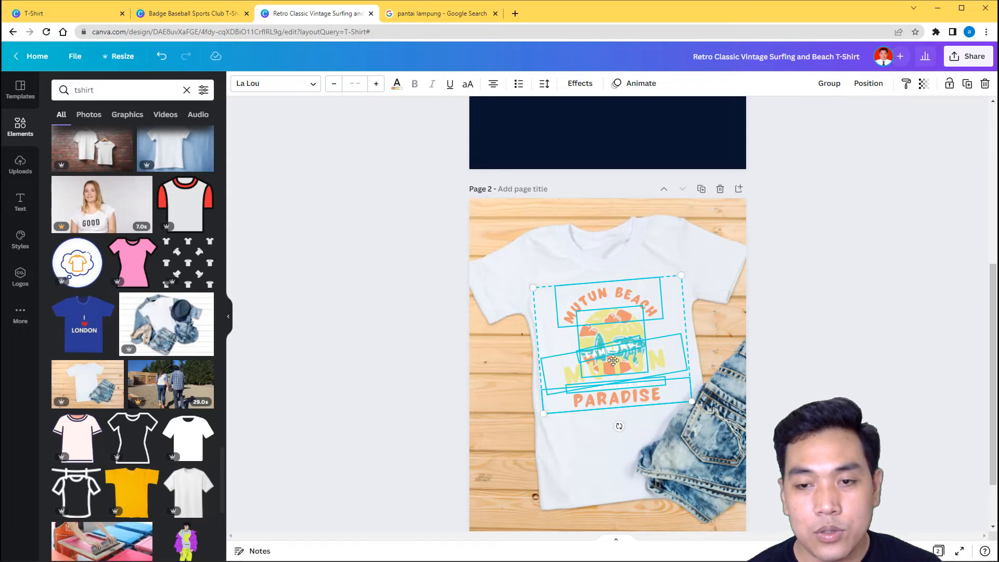
left_click_drag(613, 360, 615, 359)
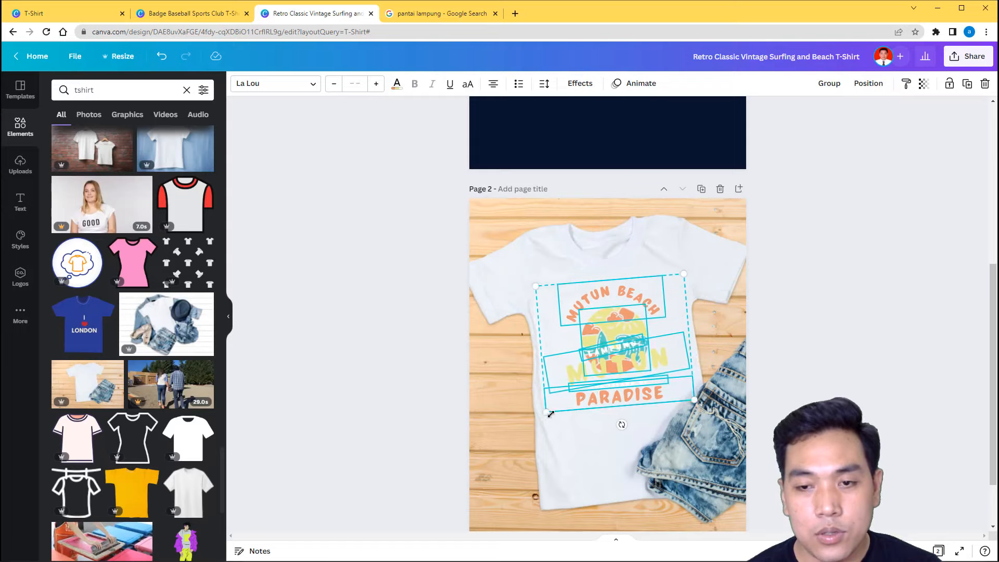
left_click_drag(551, 414, 560, 395)
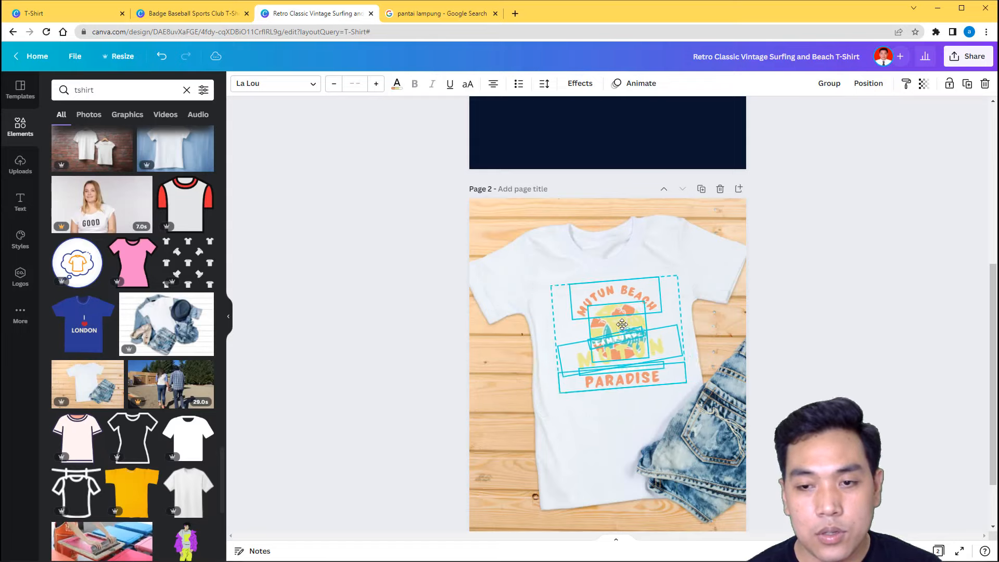
left_click(881, 391)
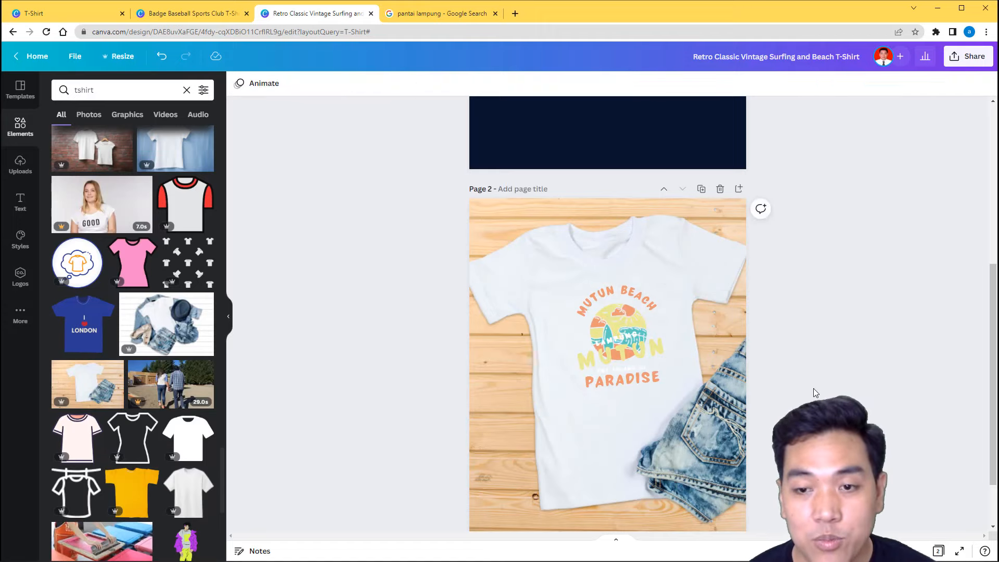
left_click_drag(823, 396, 588, 305)
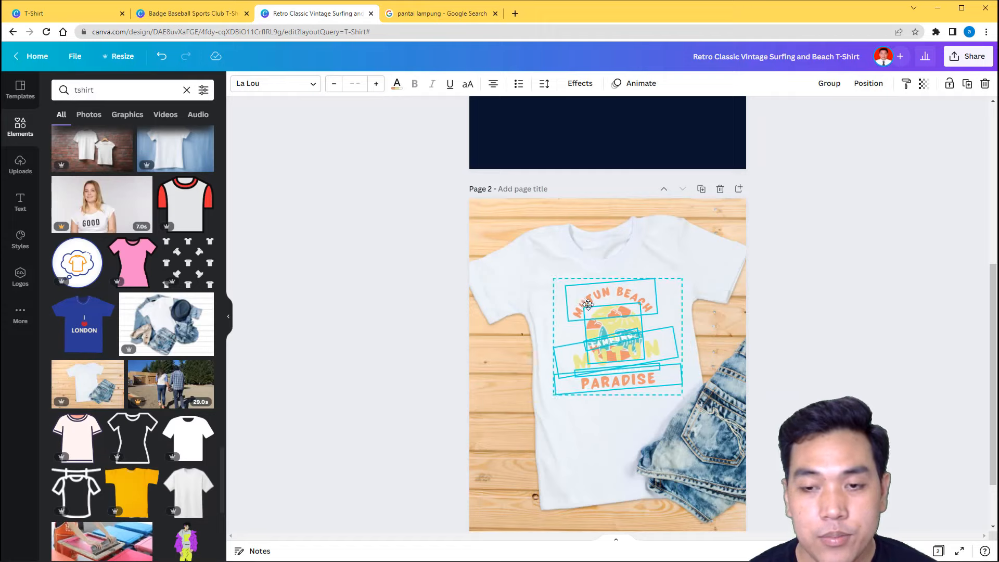
left_click(796, 332)
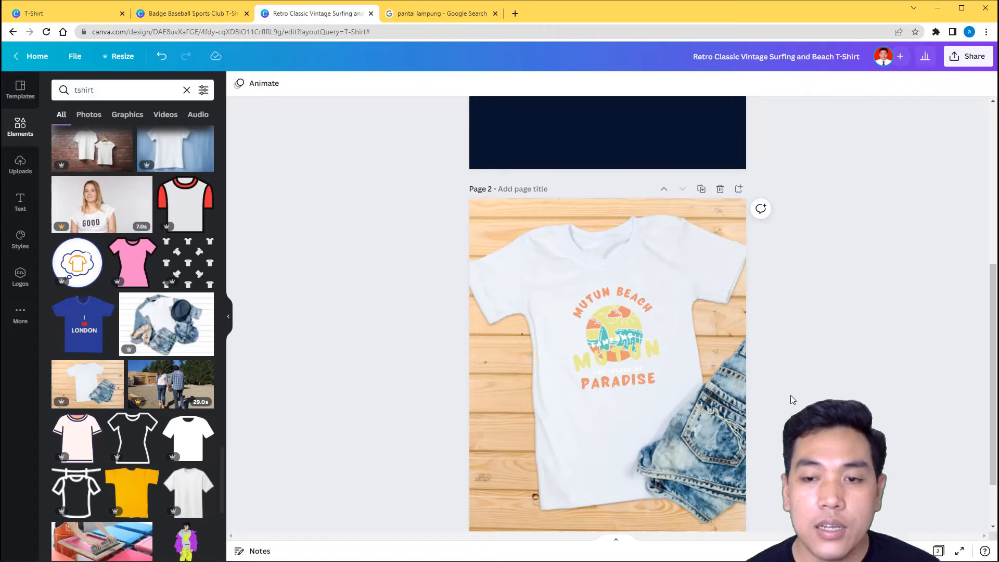
Recolor the "THE ISLAND OF" and "LAMPUNG" texts on the page 2 shirt to the document's dark navy.
left_click(631, 368)
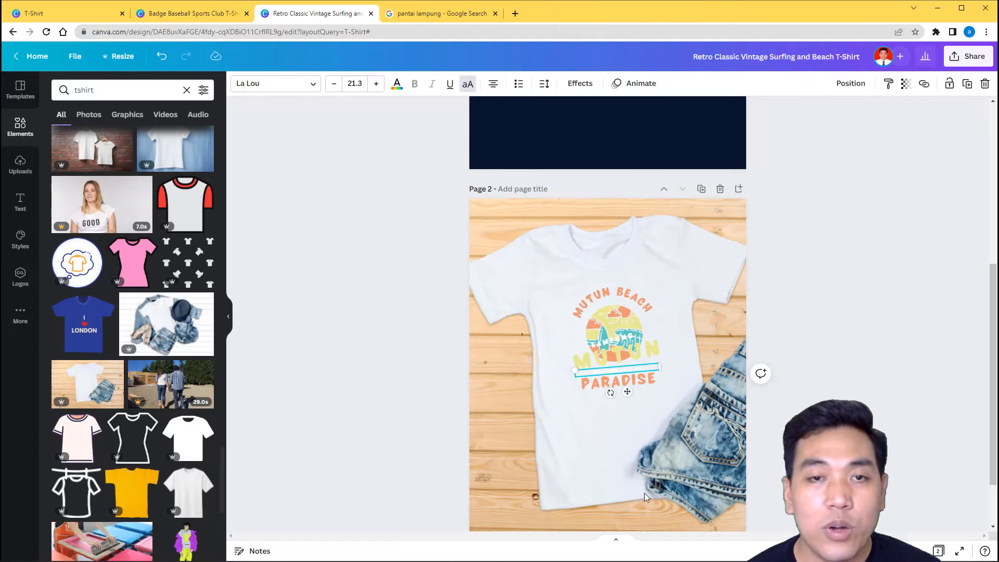
left_click(396, 84)
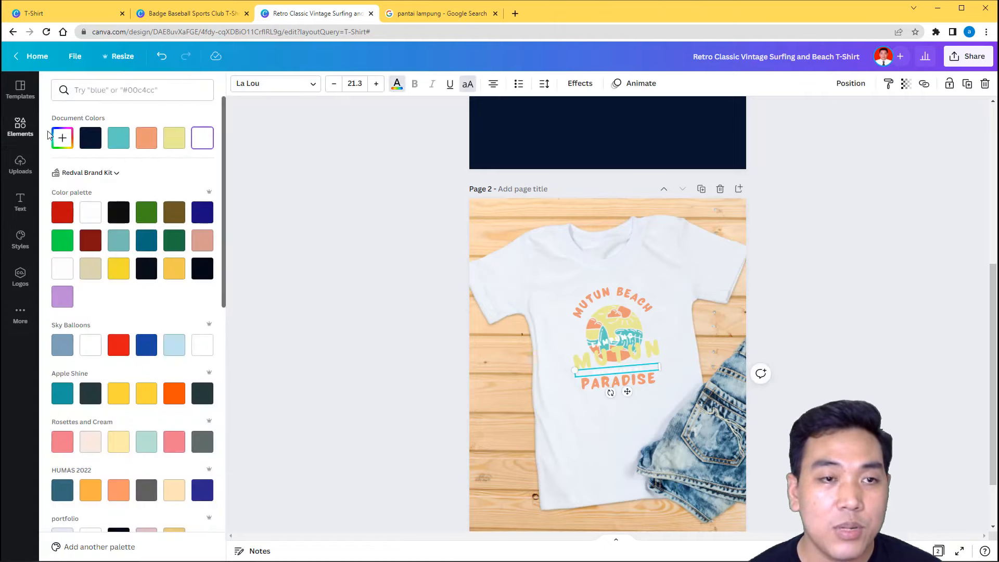
left_click(91, 138)
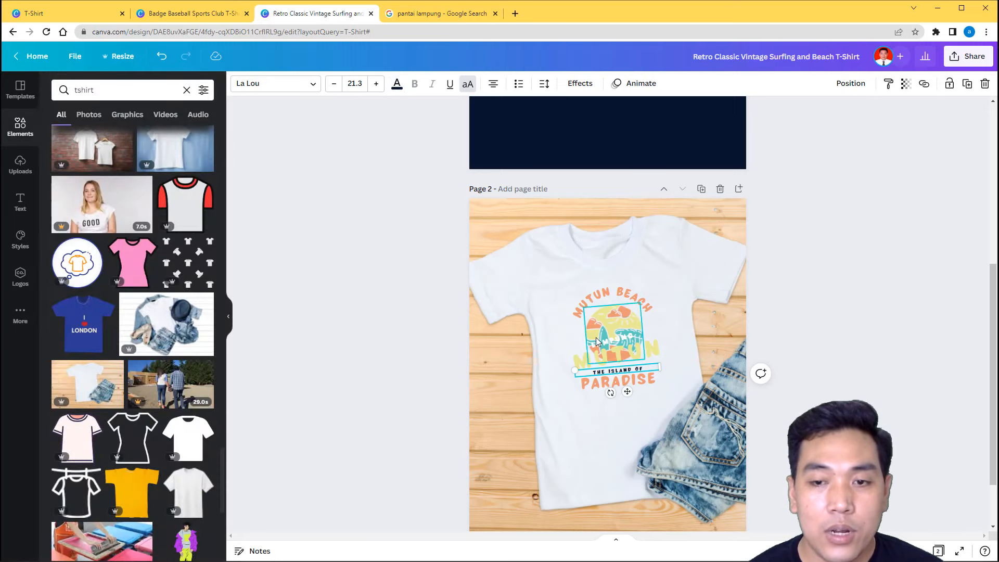
left_click(607, 342)
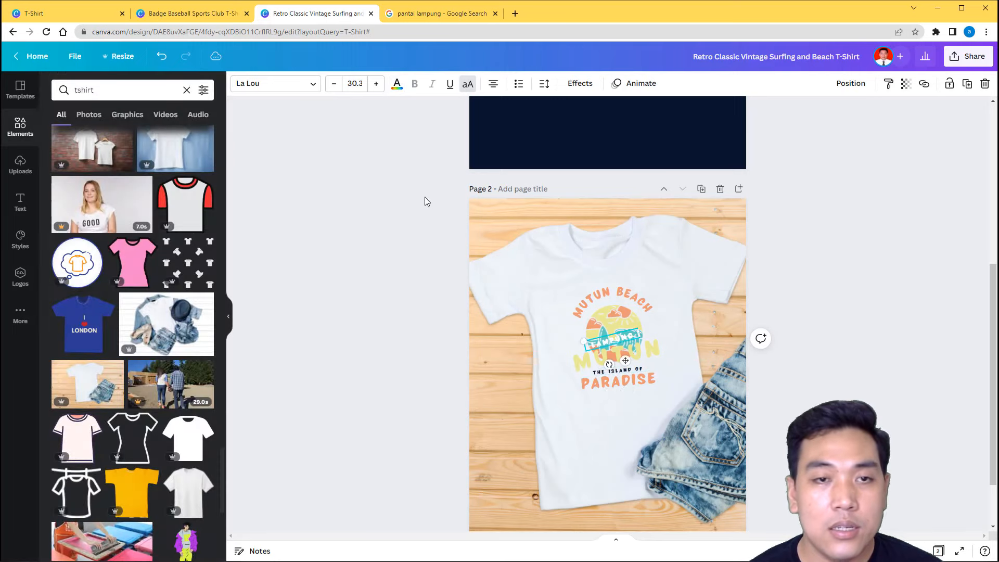
left_click(398, 83)
left_click(90, 138)
left_click(376, 296)
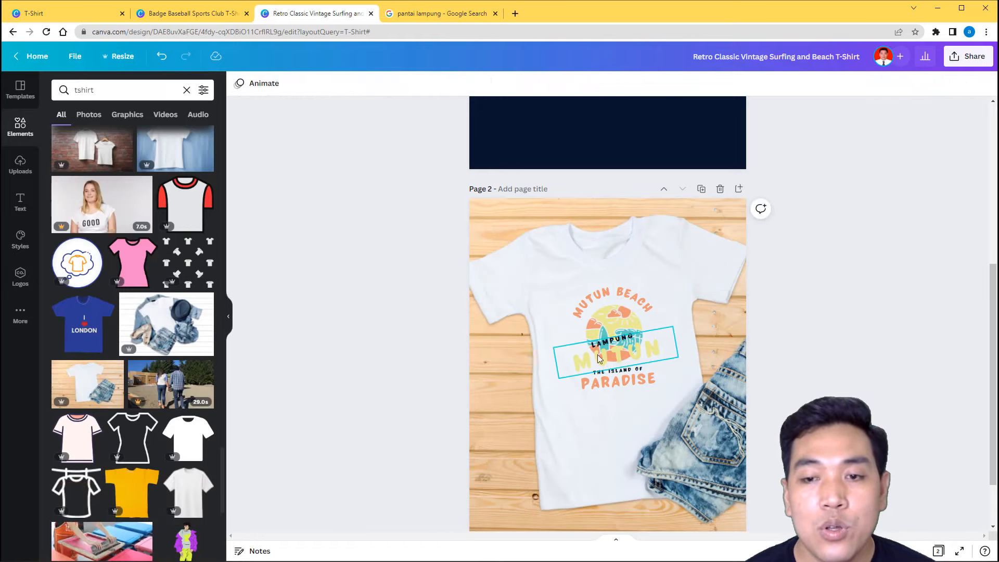
Change the large "MUTUN" text on the page 2 shirt to the brand kit's dark green.
left_click(616, 351)
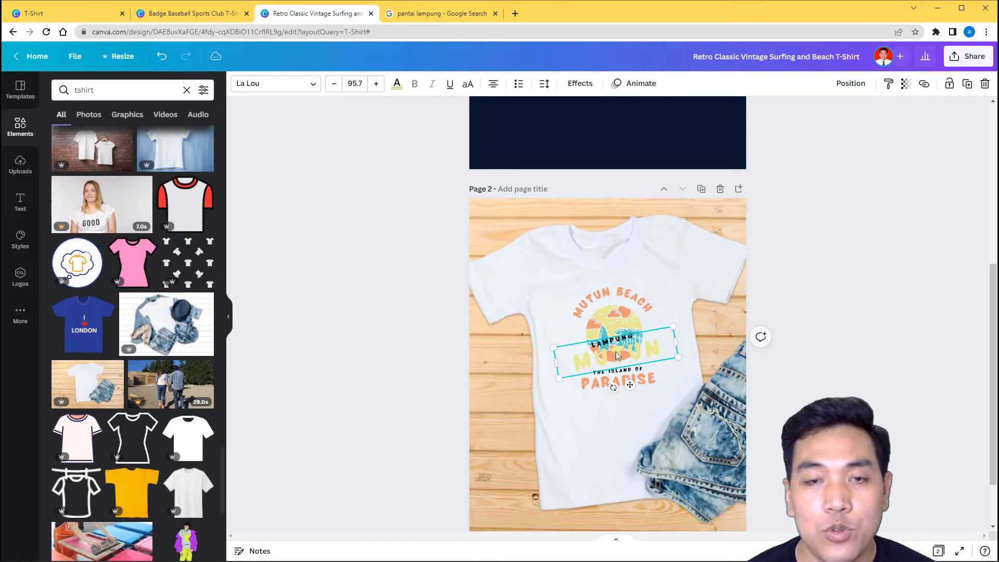
left_click(403, 89)
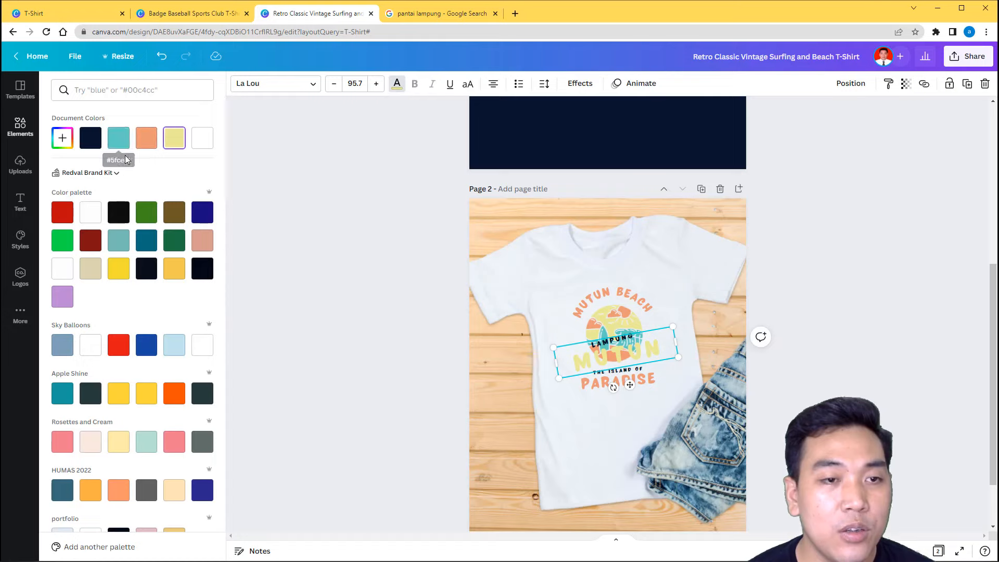
left_click(146, 212)
left_click(411, 337)
left_click(394, 318)
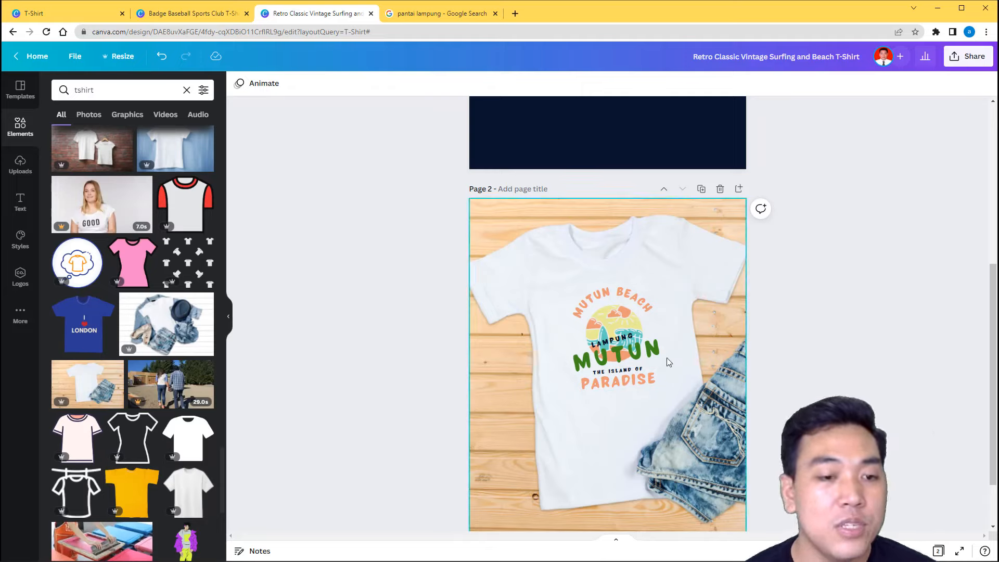
scroll(147, 364, "up", 5)
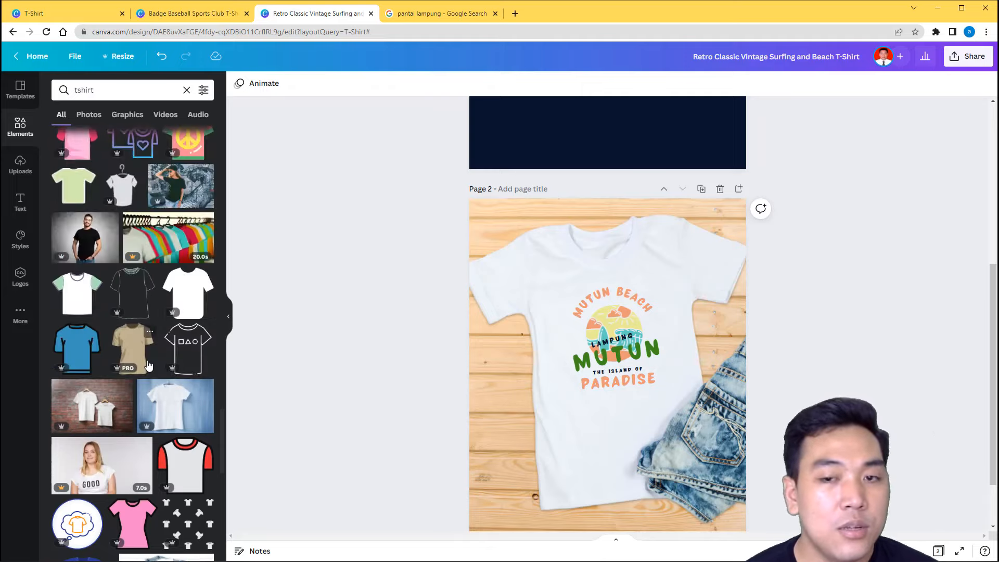
scroll(147, 364, "up", 3)
scroll(149, 365, "up", 3)
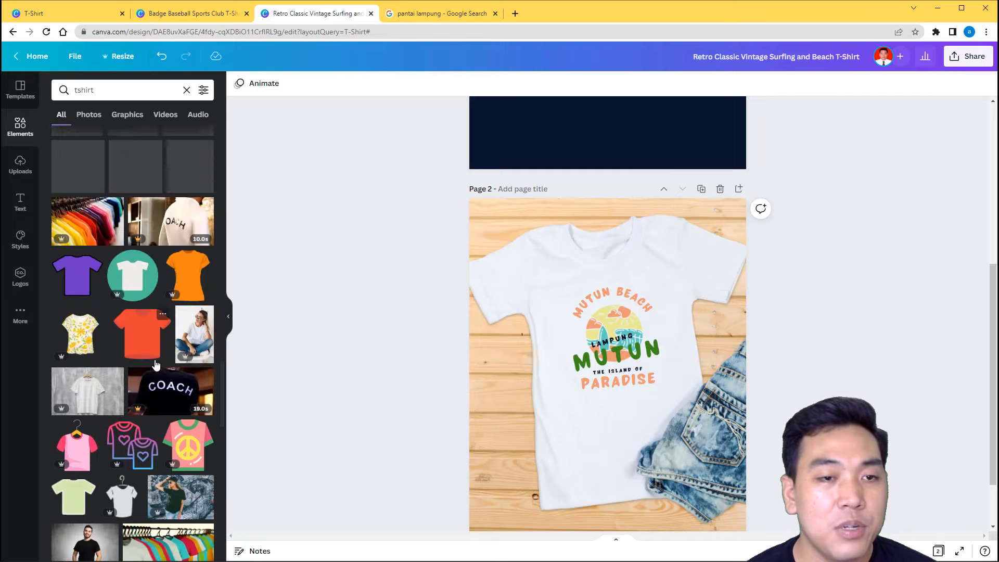
scroll(157, 369, "up", 3)
scroll(160, 368, "up", 8)
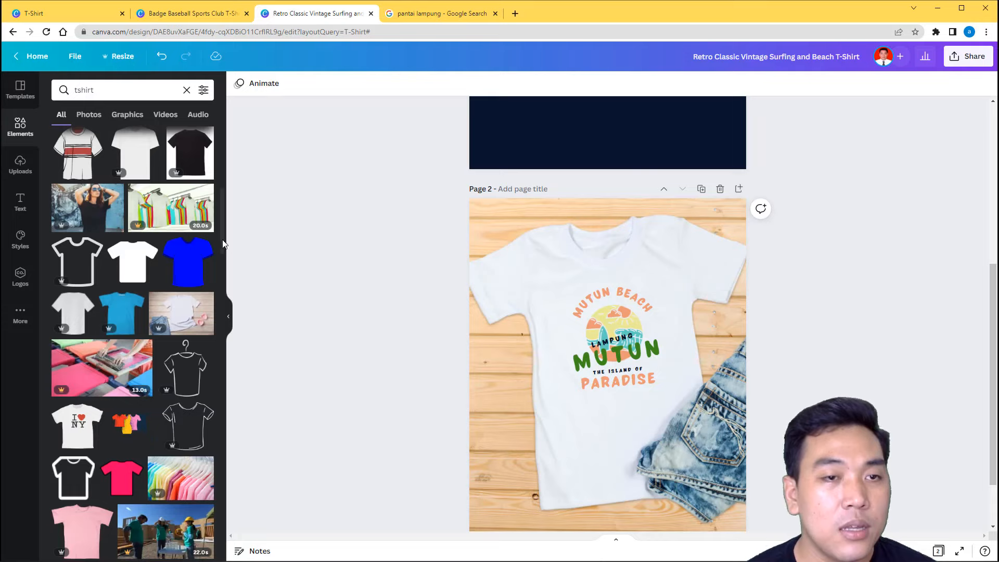
left_click_drag(220, 239, 214, 159)
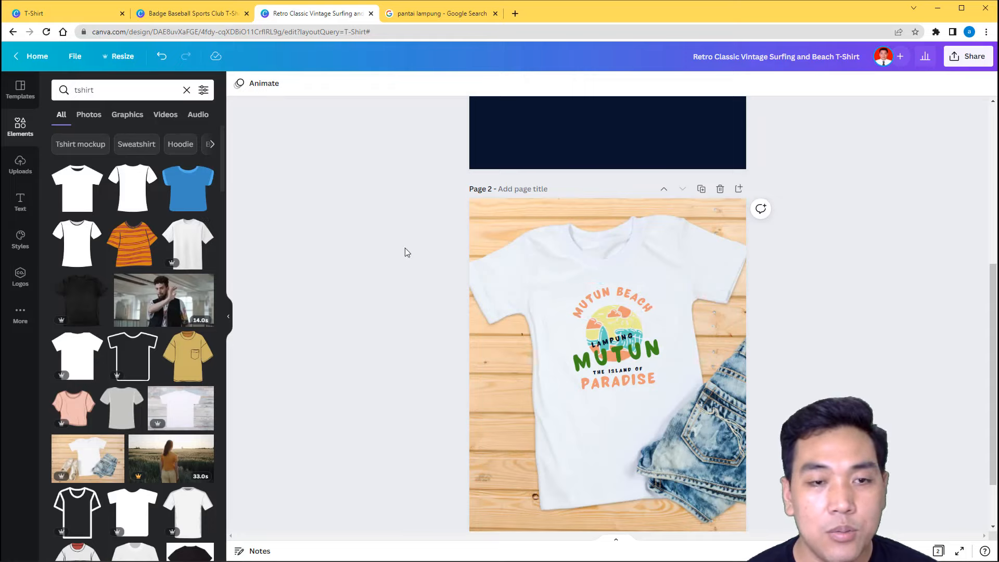
Duplicate page 2 and delete all the artwork and text from the copy, leaving only the T-shirt photo.
left_click(707, 191)
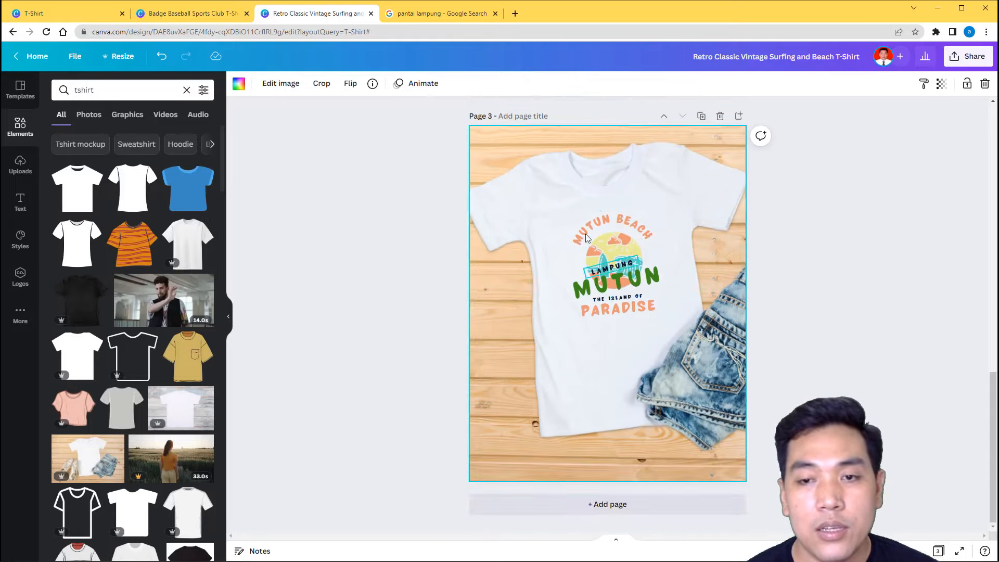
left_click_drag(369, 242, 668, 325)
key("Delete")
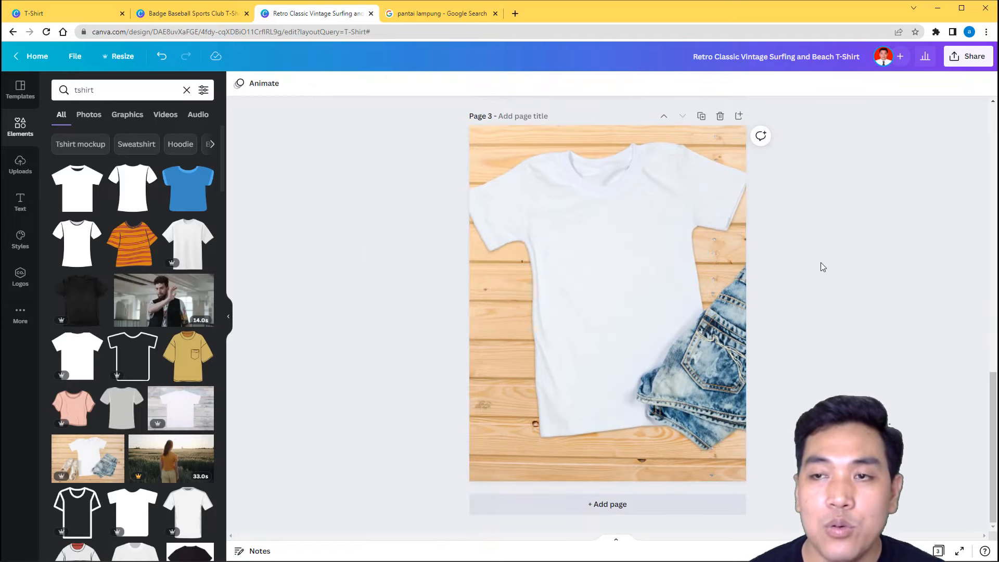
Prepare a download of the design with only page 1 selected for export.
scroll(827, 264, "up", 15)
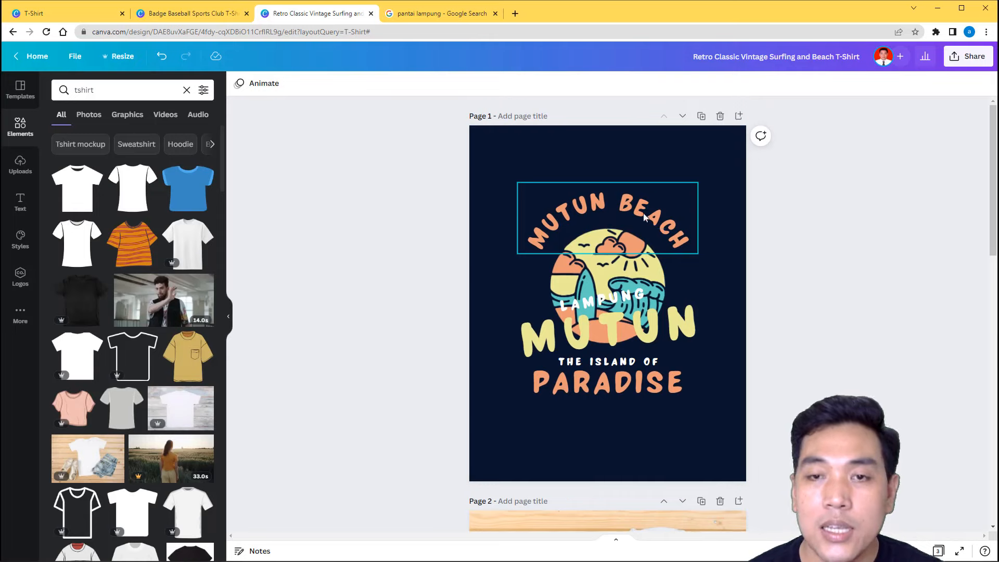
left_click(969, 58)
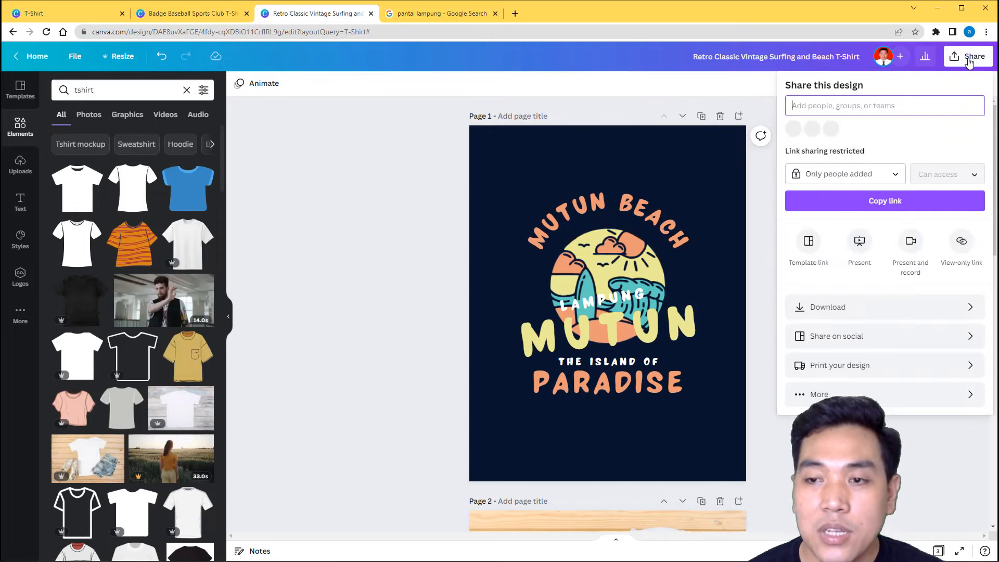
left_click(851, 306)
left_click(885, 251)
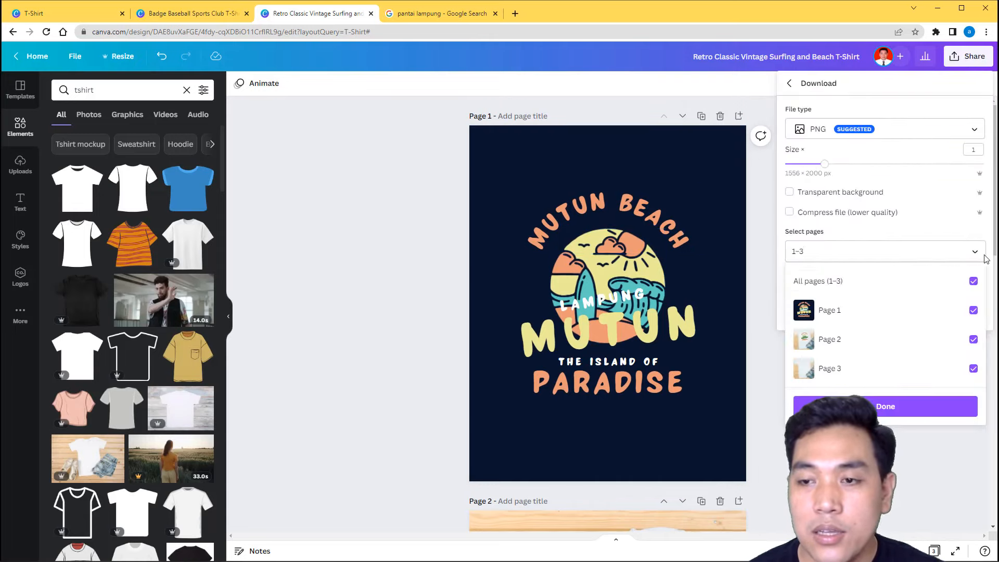
left_click(973, 282)
left_click(973, 311)
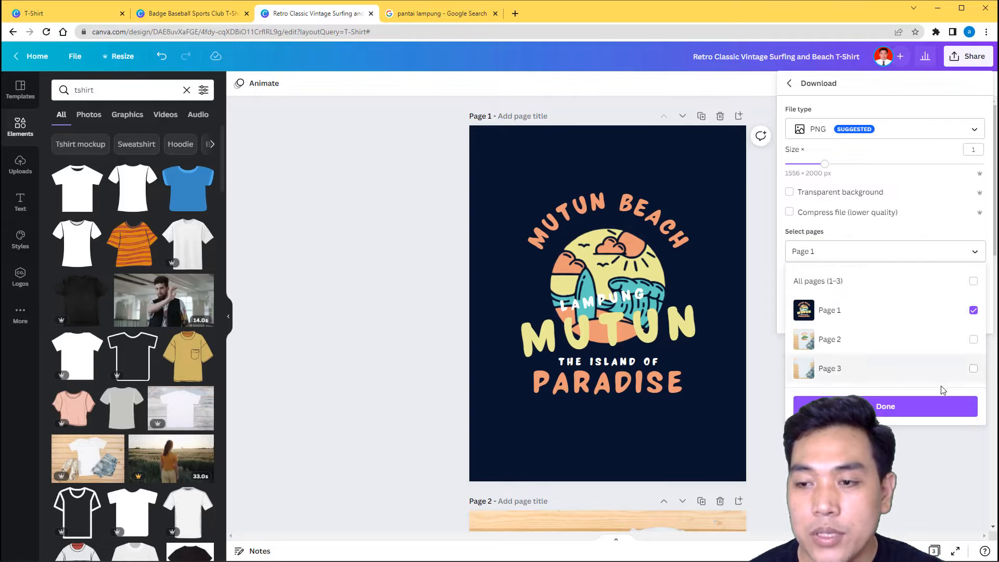
left_click(941, 407)
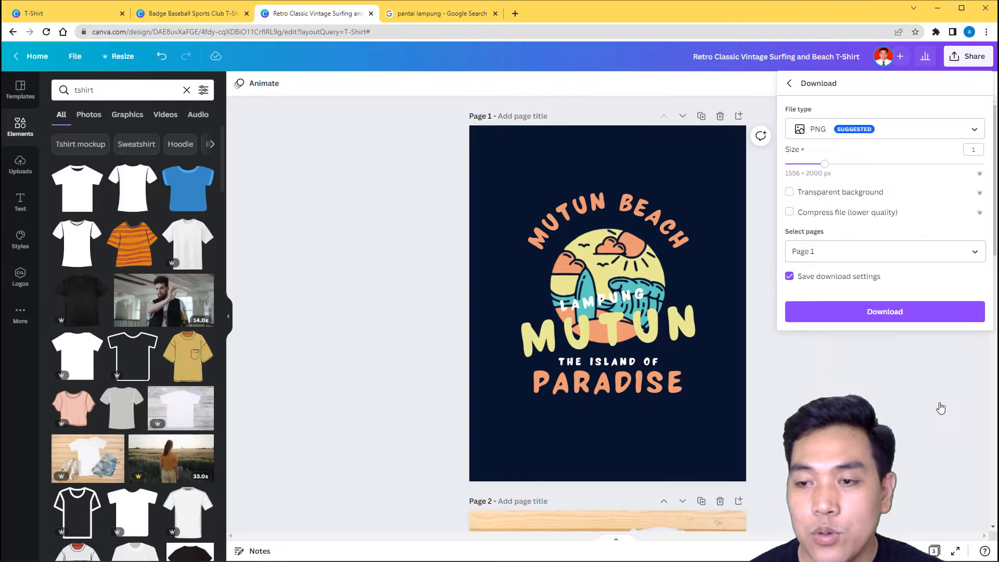
Set the file type to JPG and download page 1.
left_click(890, 133)
left_click(878, 156)
left_click(951, 318)
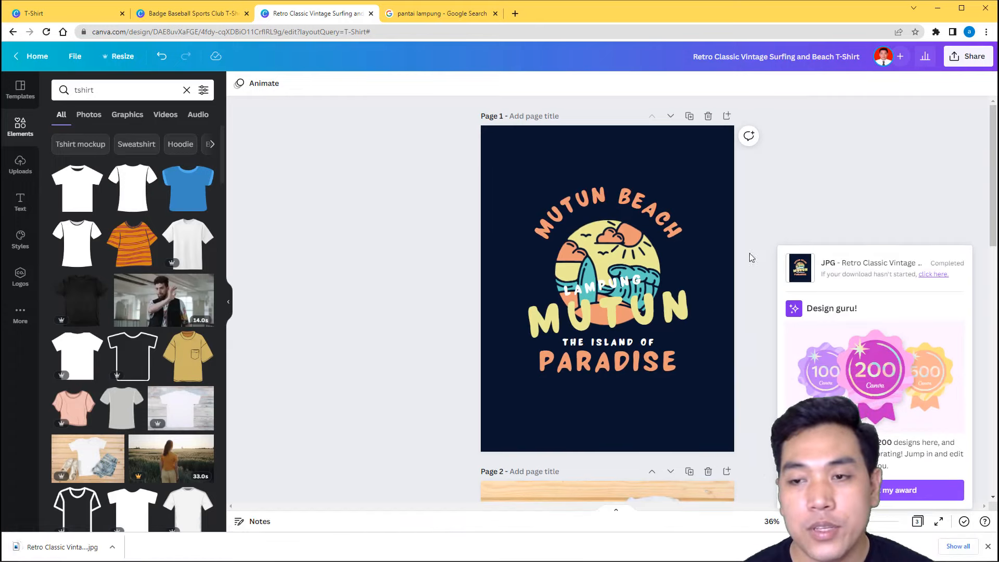
left_click(799, 269)
Upload the exported JPG of the Mutun Beach design and add it to the blank T-shirt photo on page 3.
scroll(766, 266, "down", 10)
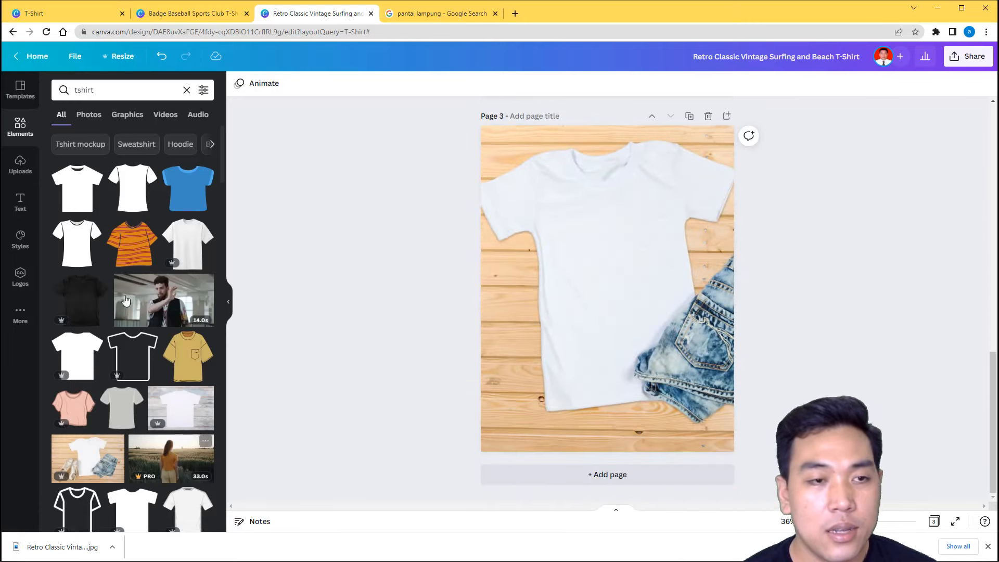
left_click(21, 164)
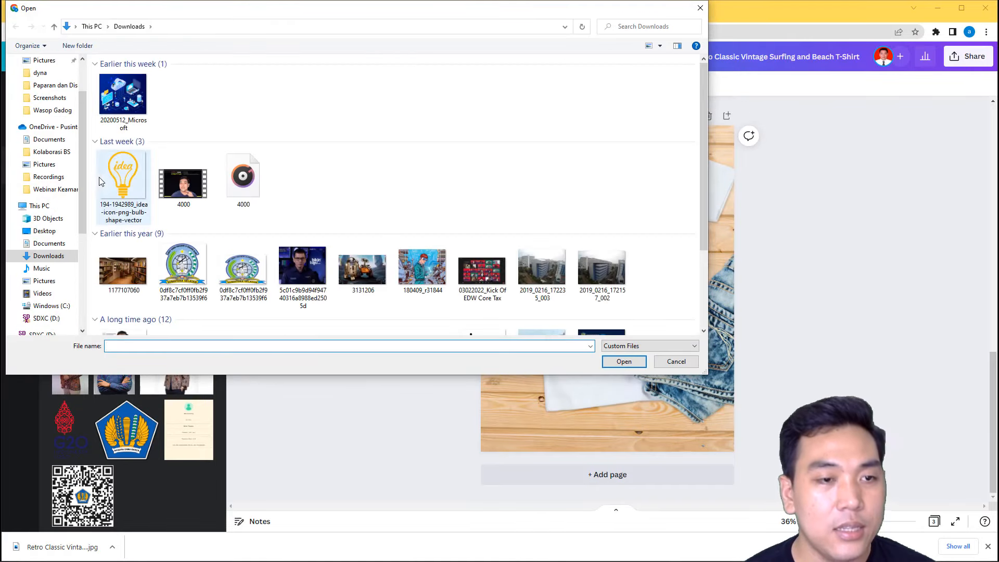
double_click(119, 102)
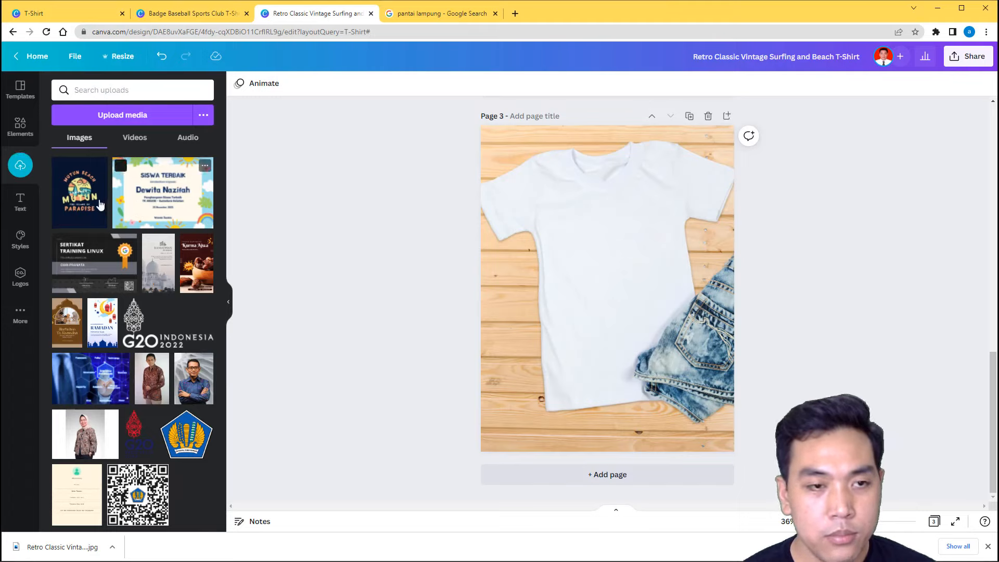
left_click(81, 198)
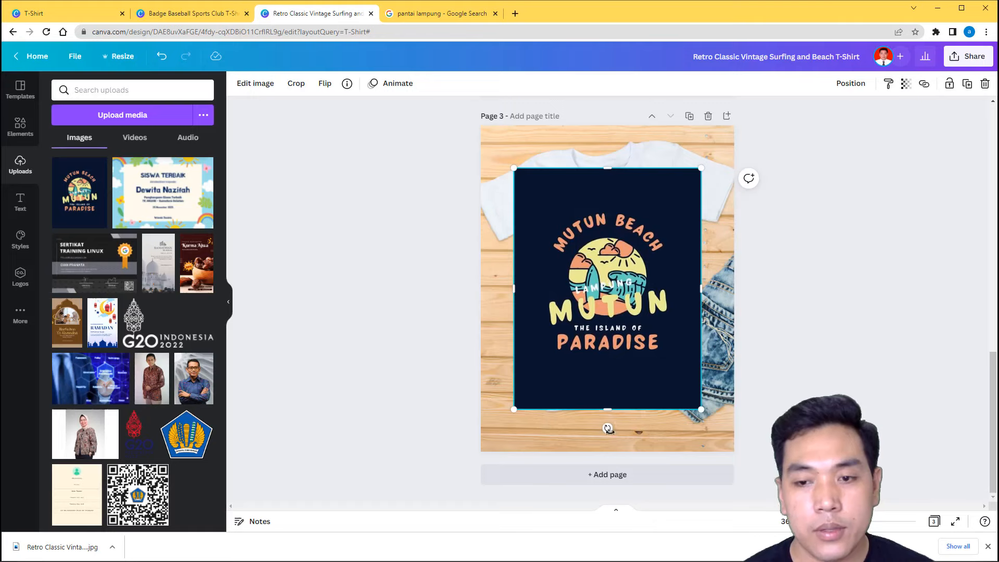
Tilt the added image counterclockwise to match the shirt, shrink it and place it on the shirt's chest.
left_click_drag(608, 428, 633, 440)
left_click_drag(717, 391, 601, 295)
left_click_drag(560, 222, 629, 253)
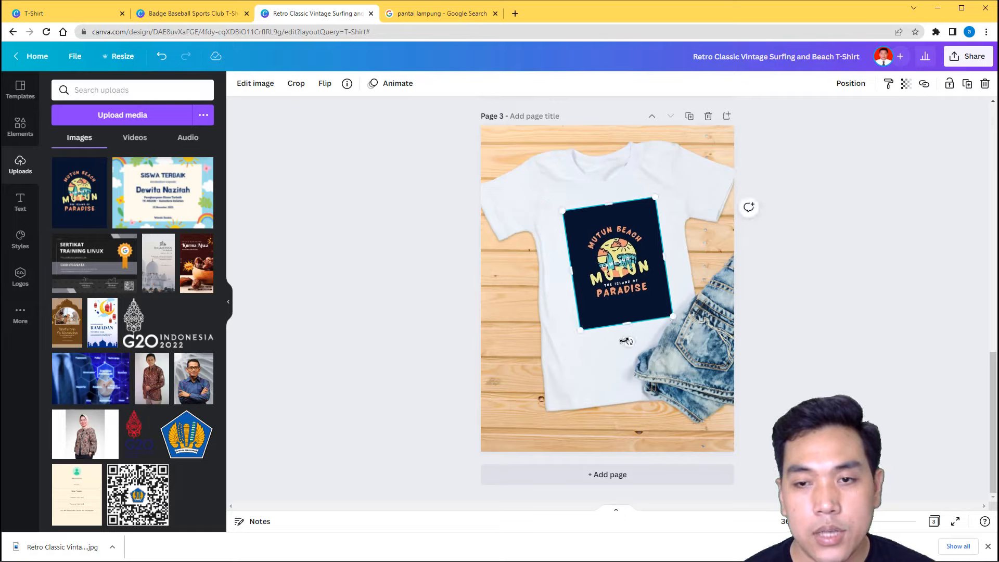
left_click_drag(626, 340, 625, 341)
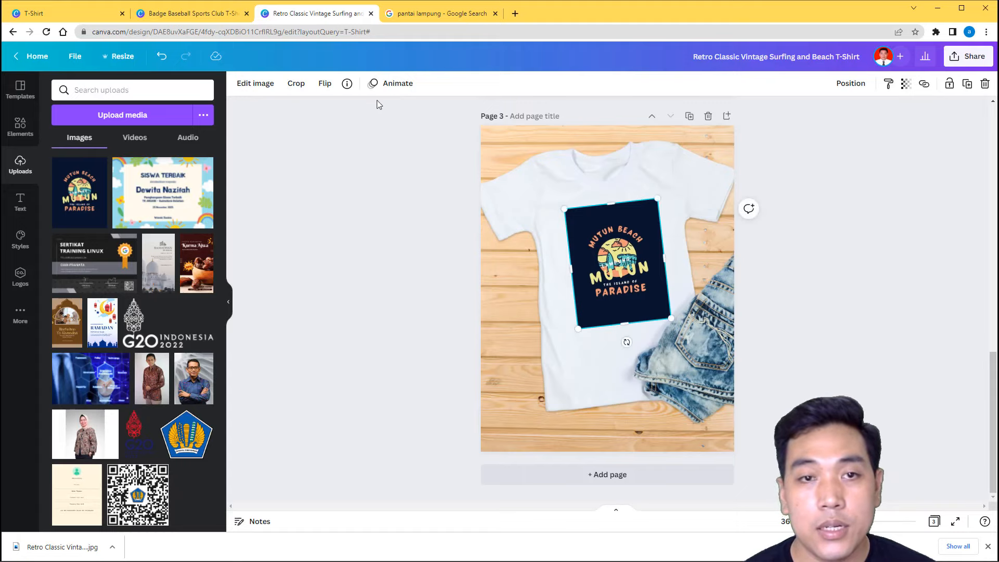
left_click(256, 87)
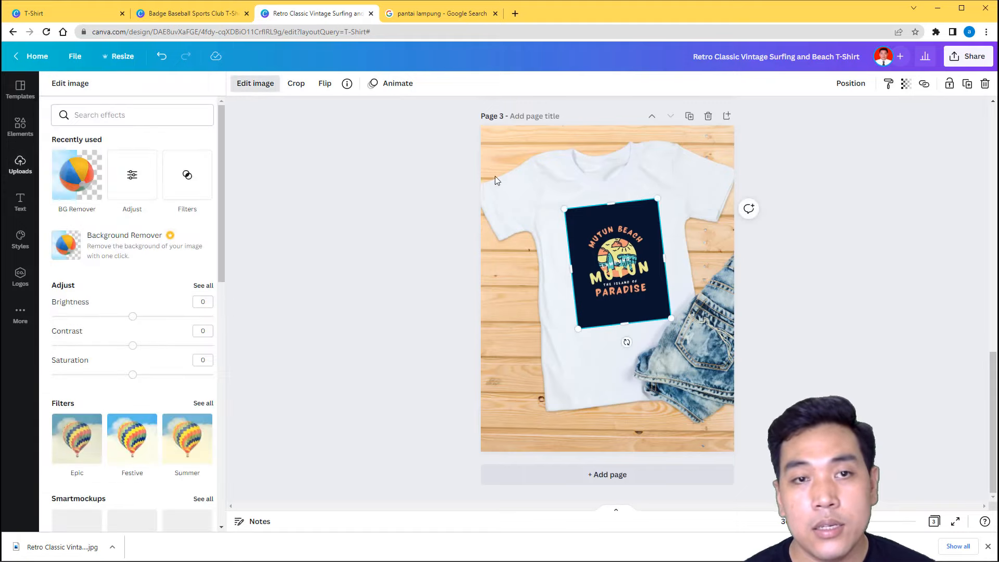
left_click(255, 84)
left_click(256, 85)
Crop the navy margins of the image on all four sides, closer around the Mutun Beach artwork.
left_click(295, 85)
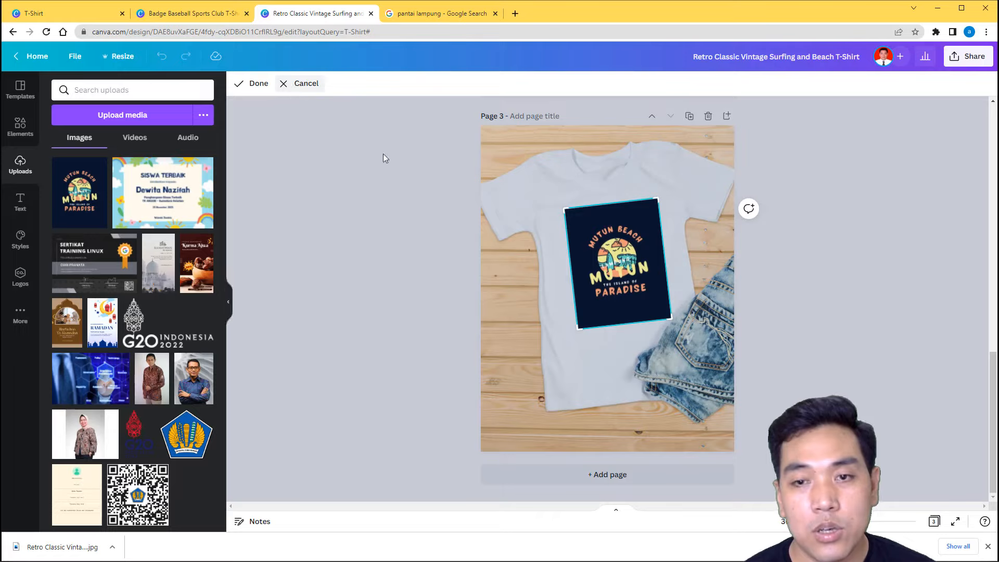
left_click_drag(579, 329, 584, 317)
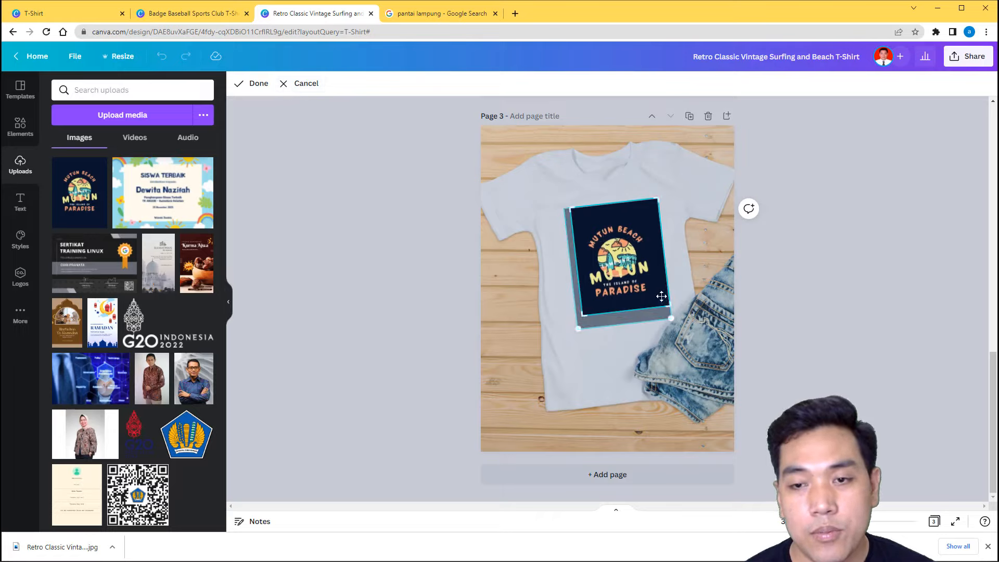
left_click_drag(665, 304, 660, 301)
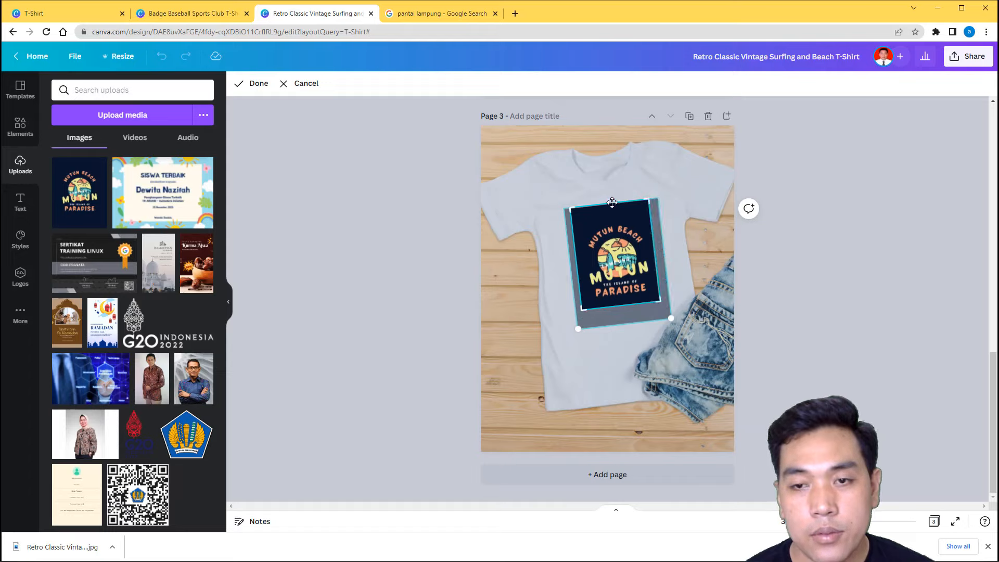
left_click_drag(569, 207, 573, 216)
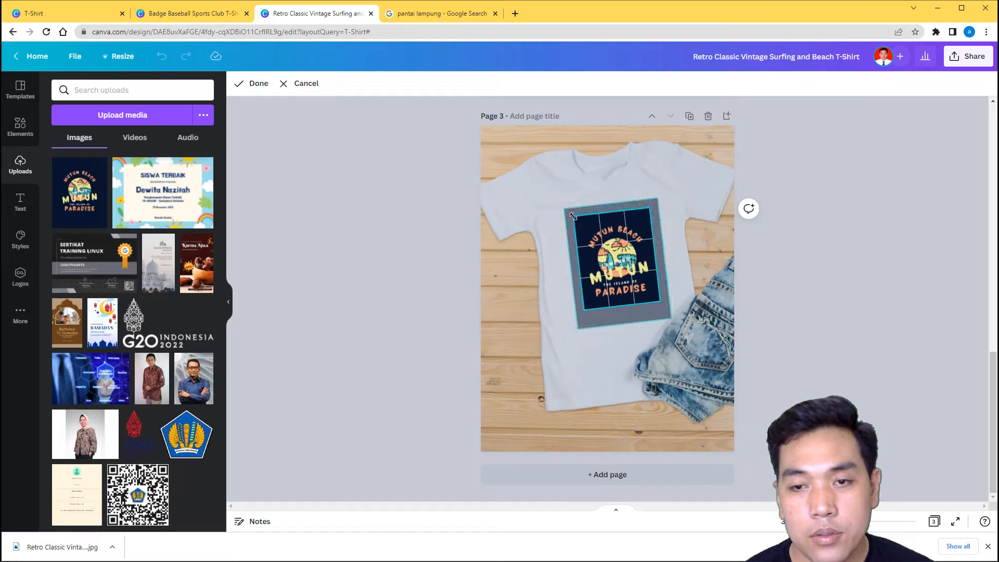
left_click(782, 276)
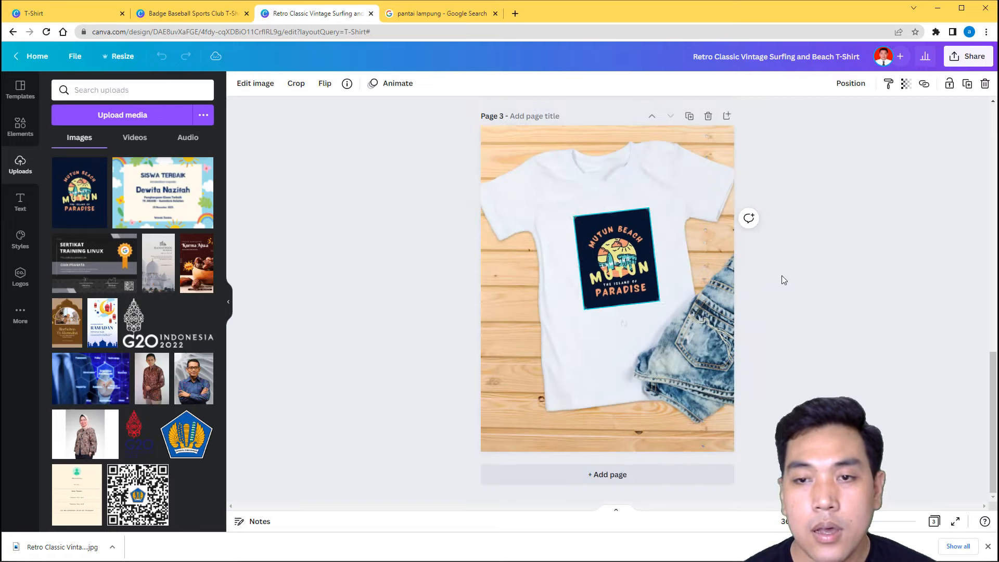
left_click(782, 282)
Move the cropped Mutun Beach image slightly higher on the page 3 shirt's chest and deselect it.
left_click(633, 279)
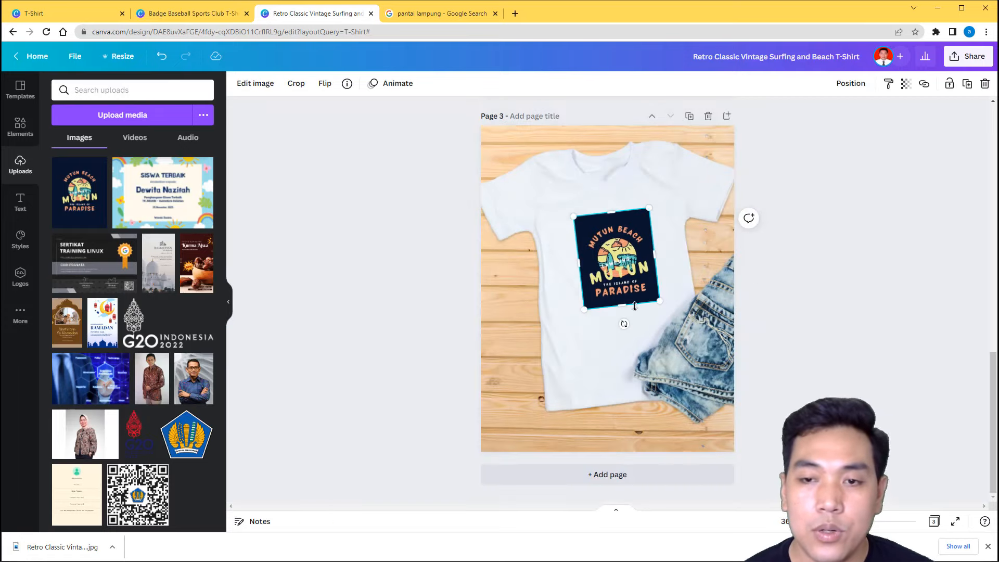
left_click_drag(638, 296, 636, 285)
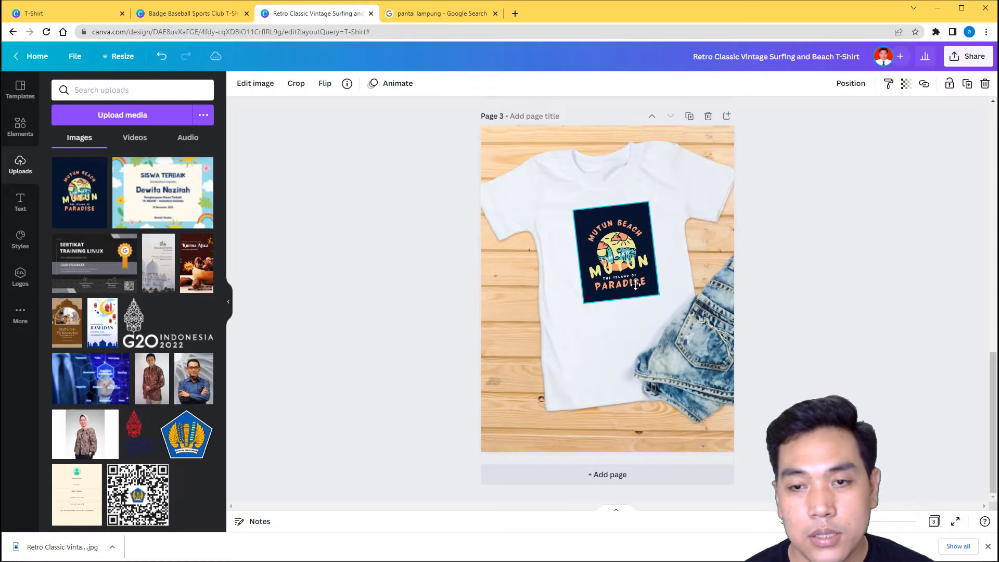
left_click(820, 299)
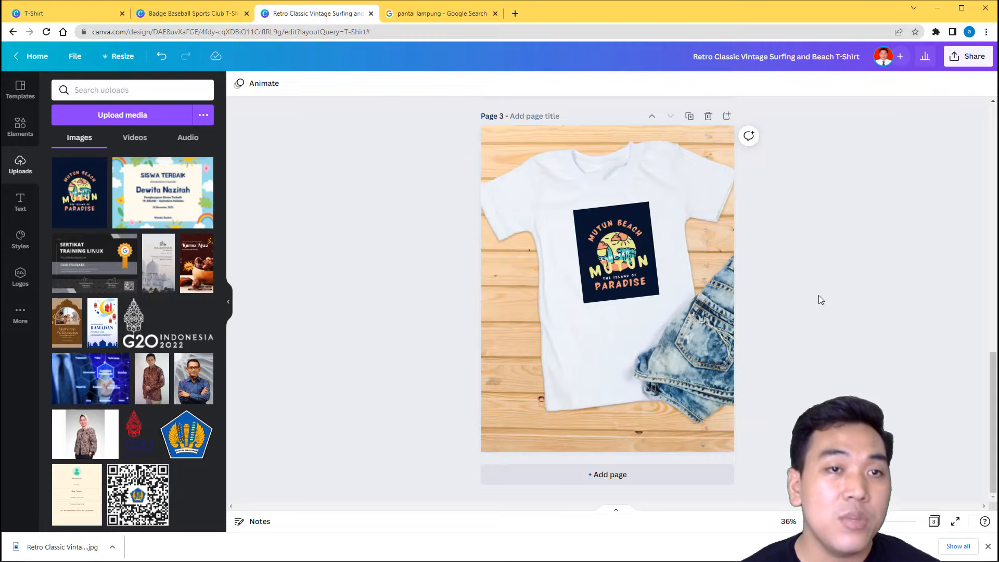
Return to the T-shirt template results, open the University Soccer Team template for editing and leave its soccer ball graphic deselected.
left_click(89, 15)
scroll(670, 357, "down", 8)
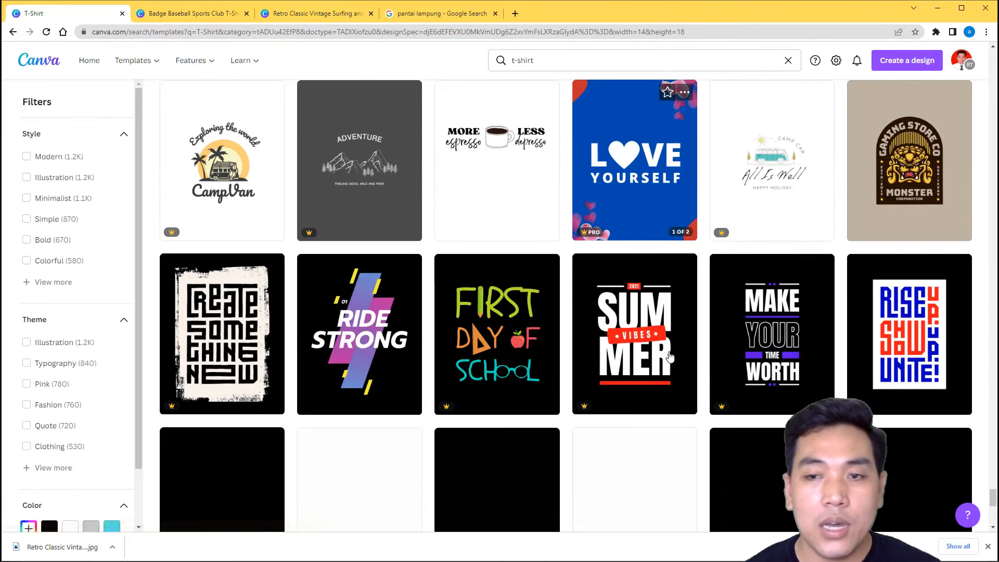
scroll(720, 339, "up", 7)
scroll(720, 339, "up", 20)
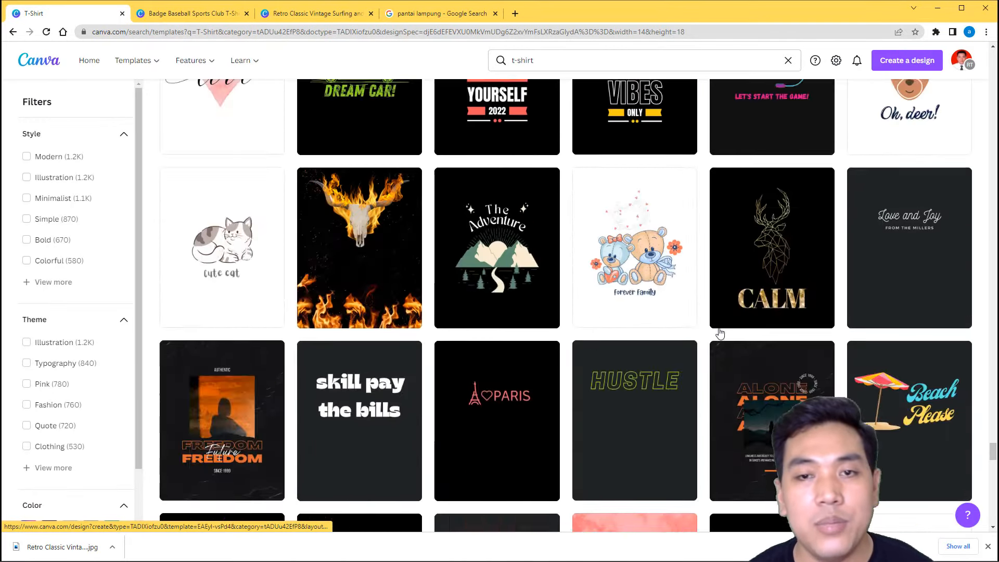
scroll(726, 336, "up", 10)
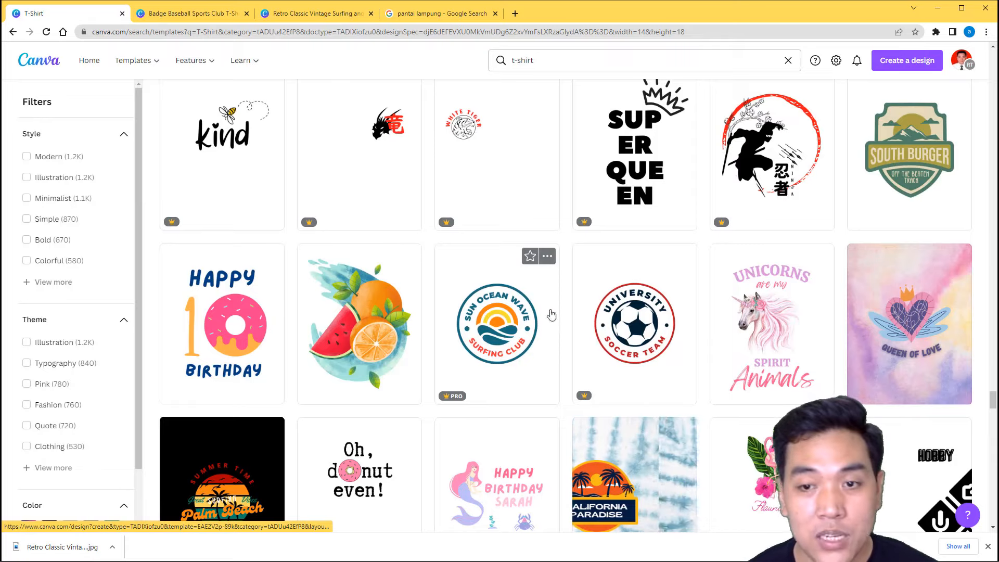
left_click(639, 323)
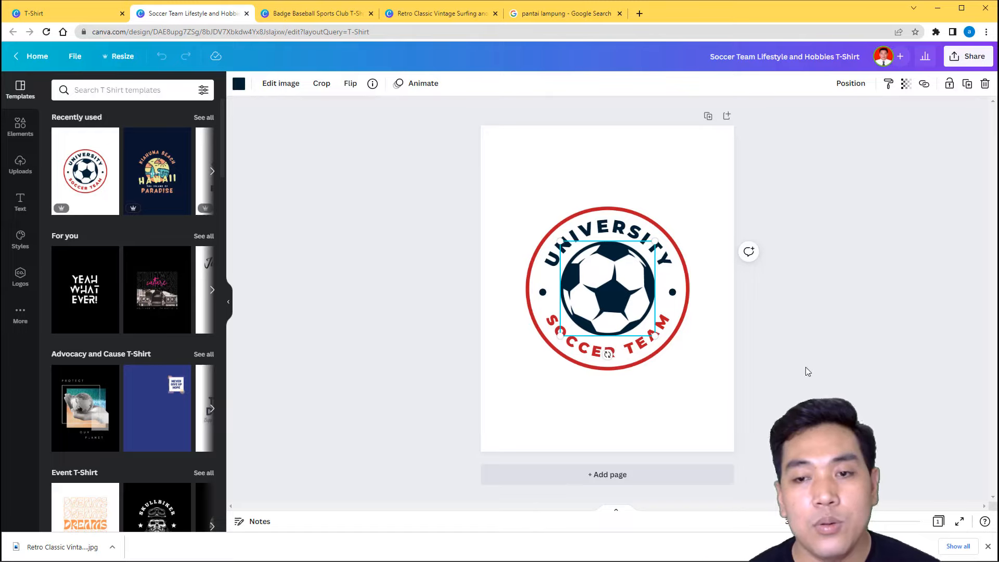
left_click(814, 348)
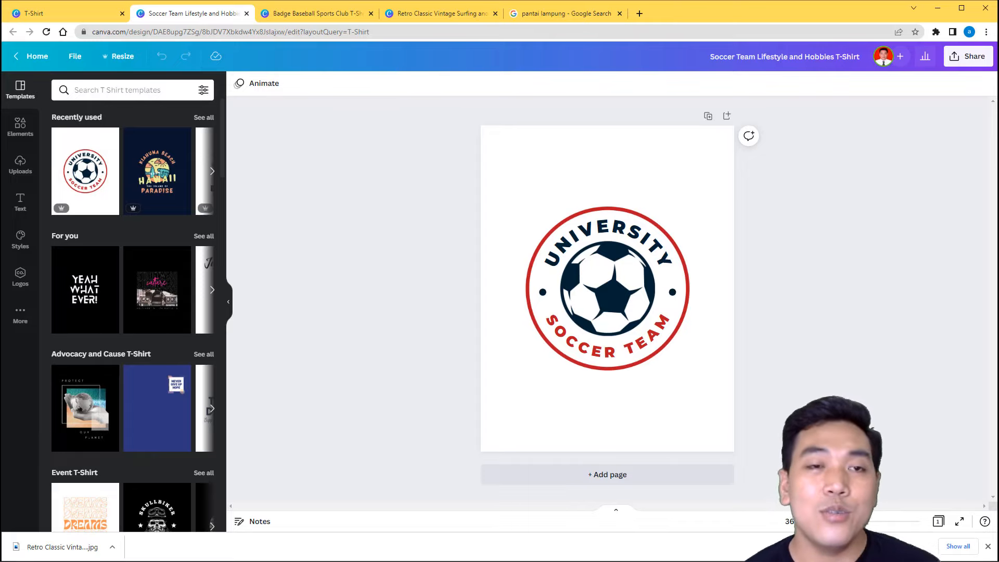
Go back to the T-shirt template results and browse the designs above and below the University Soccer Team template.
left_click(22, 54)
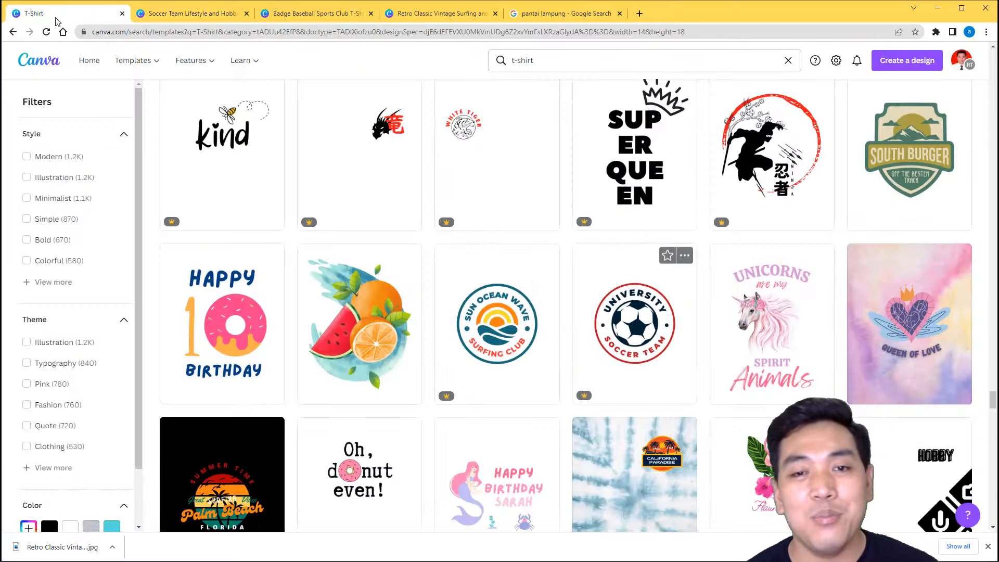
scroll(497, 214, "up", 2)
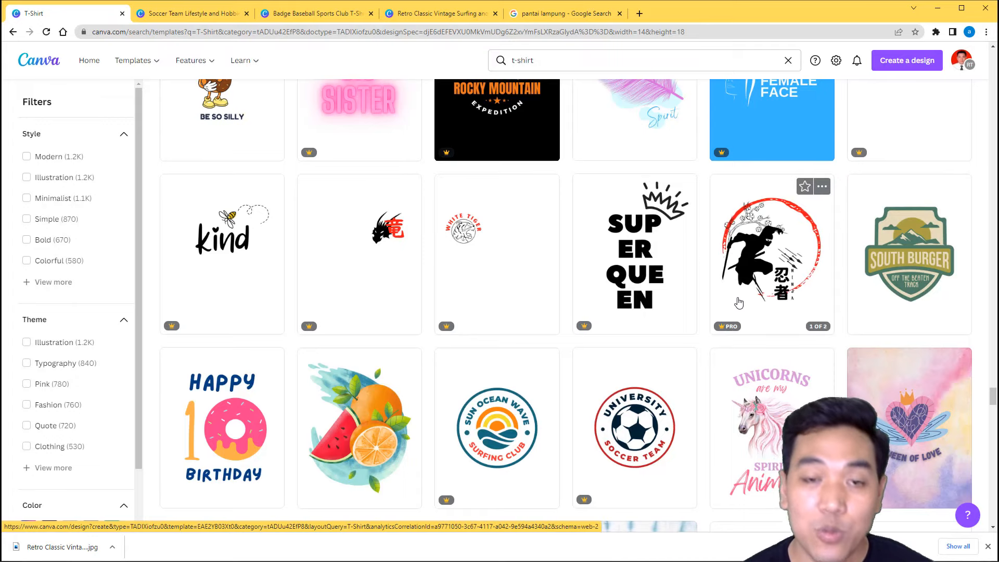
scroll(495, 277, "down", 10)
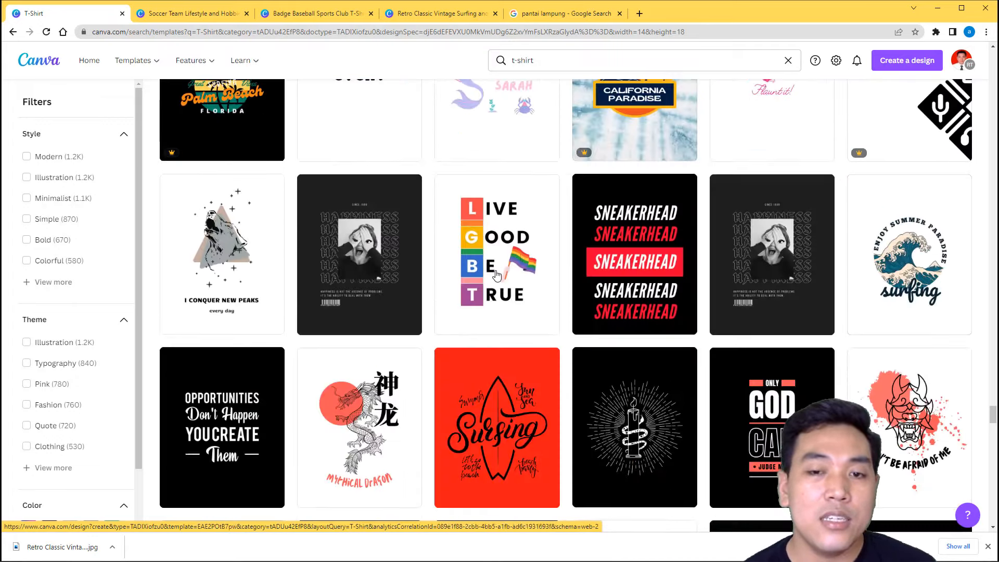